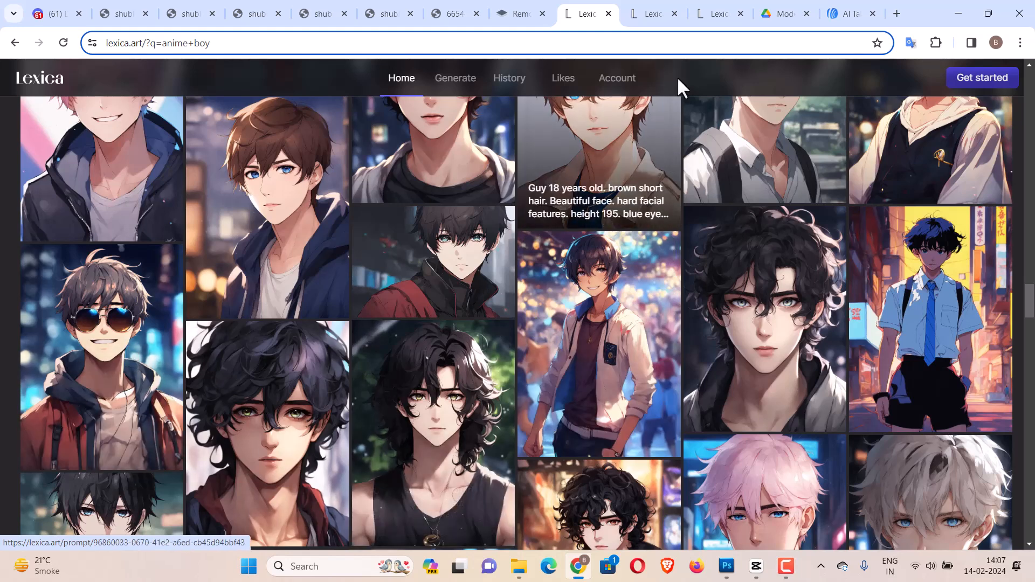
Open the Lexica page for the hoodie-and-cap anime prompt and view its images enlarged.
left_click(664, 12)
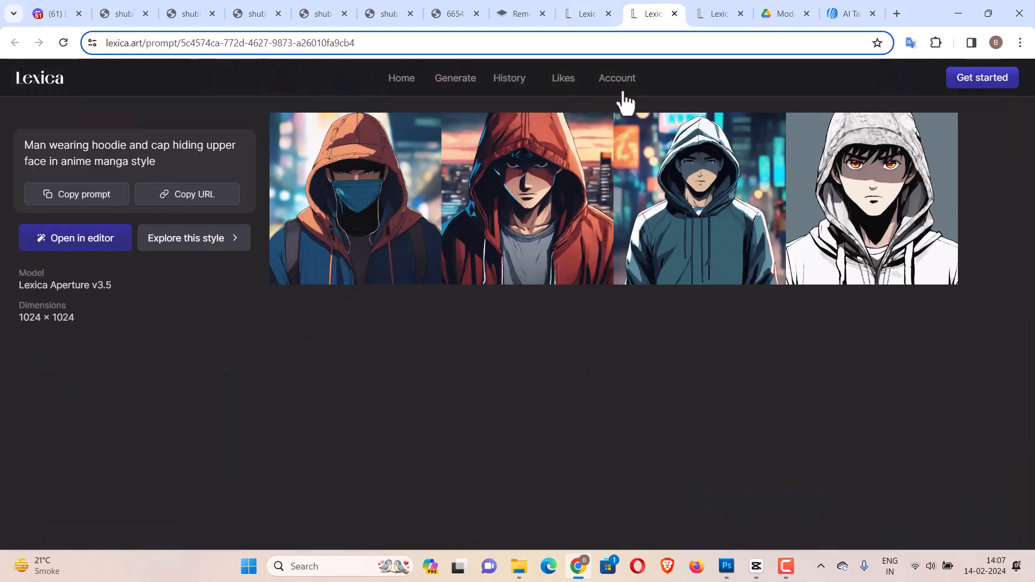
left_click(714, 170)
left_click(800, 389)
left_click(545, 237)
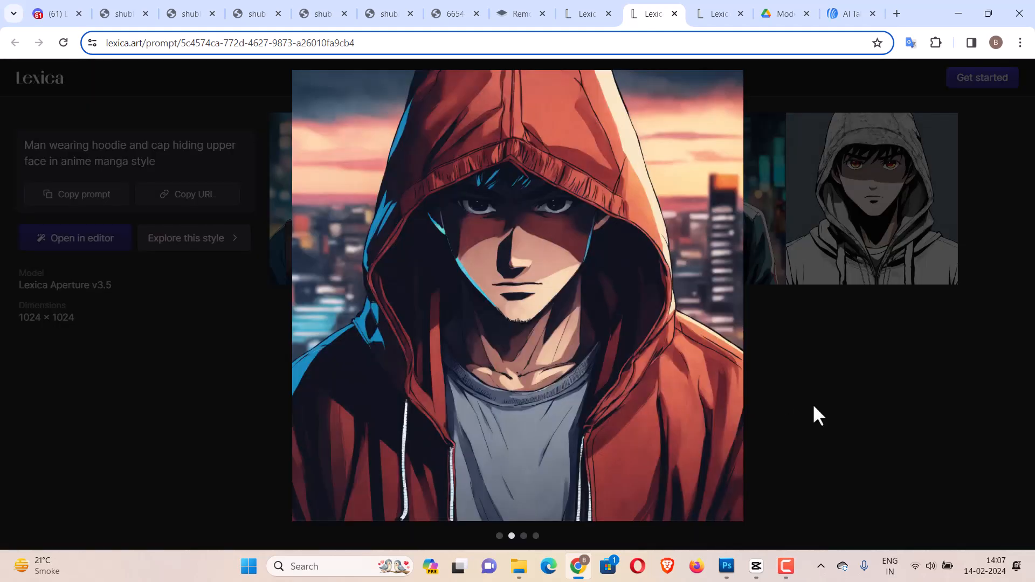
left_click(814, 407)
Switch to the masked-hoodie Lexica prompt page and browse its images in the enlarged viewer.
left_click(736, 8)
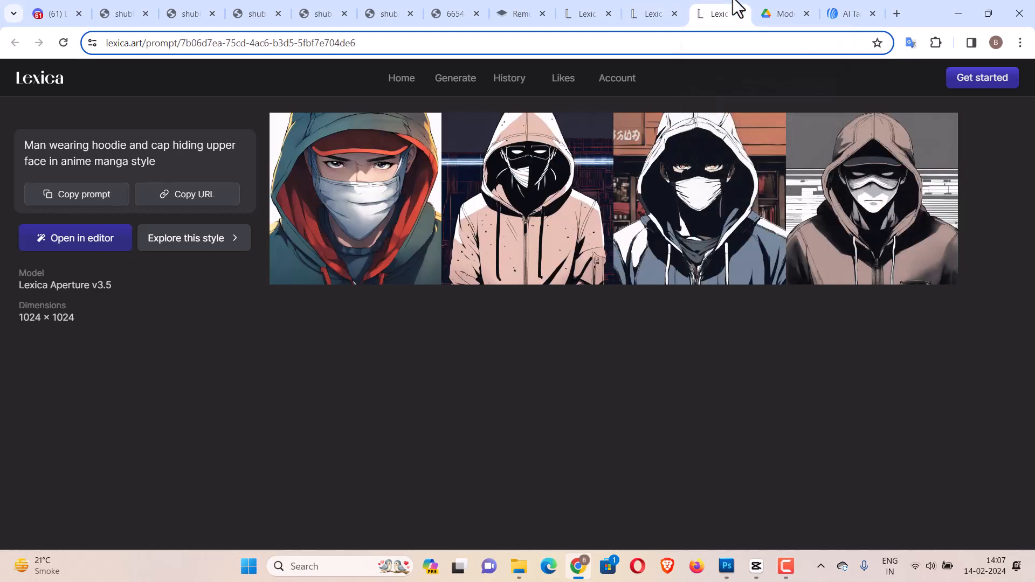
left_click(528, 141)
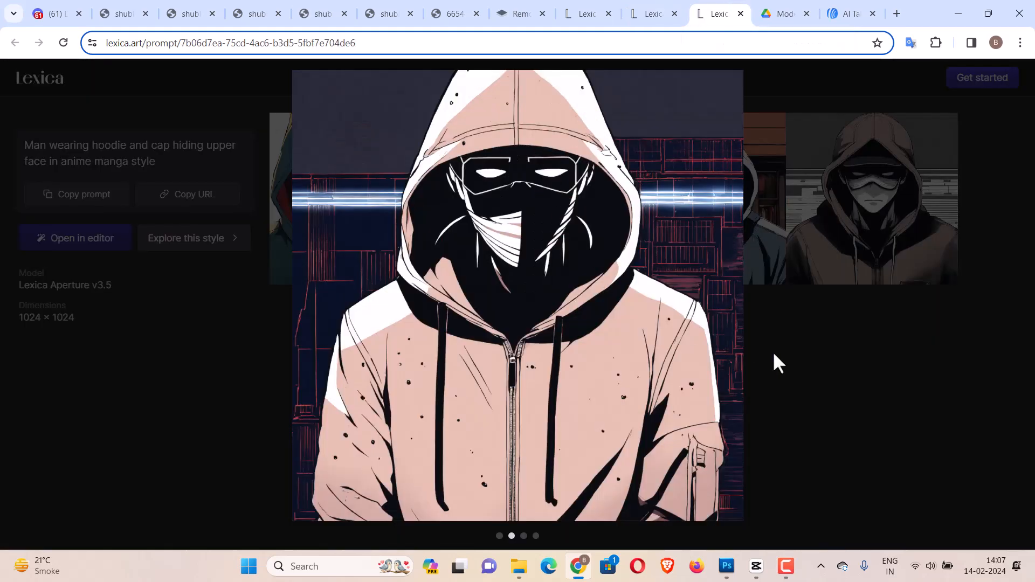
left_click(885, 378)
left_click(885, 176)
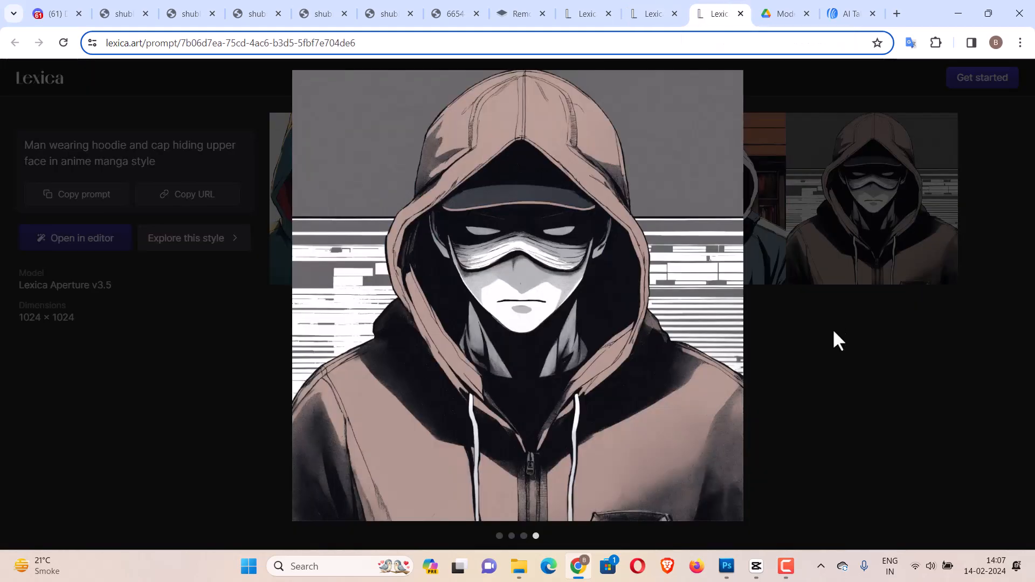
left_click(867, 402)
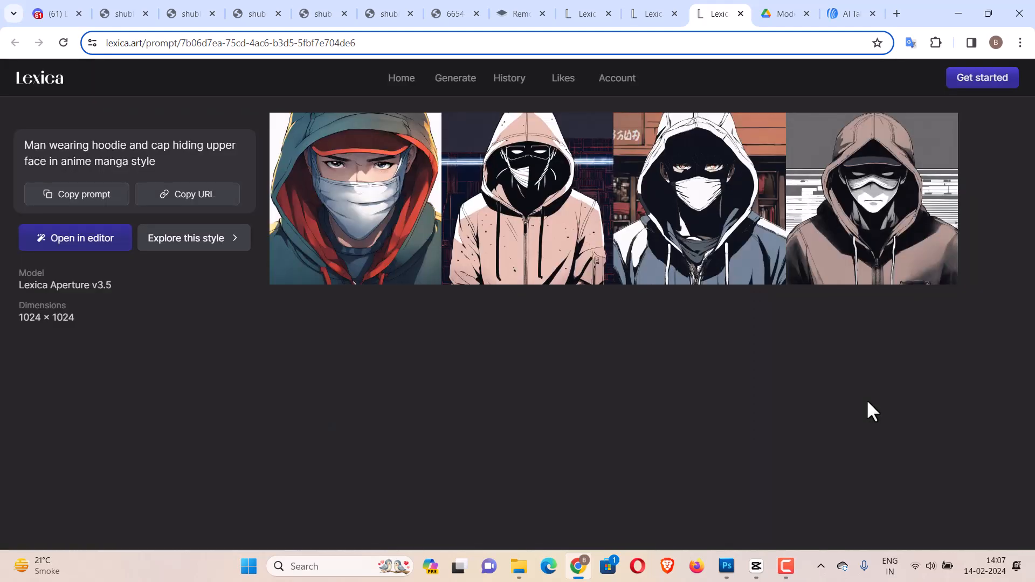
Enlarge the fourth masked-hoodie image and open its image context menu, then dismiss it.
left_click(813, 207)
right_click(515, 323)
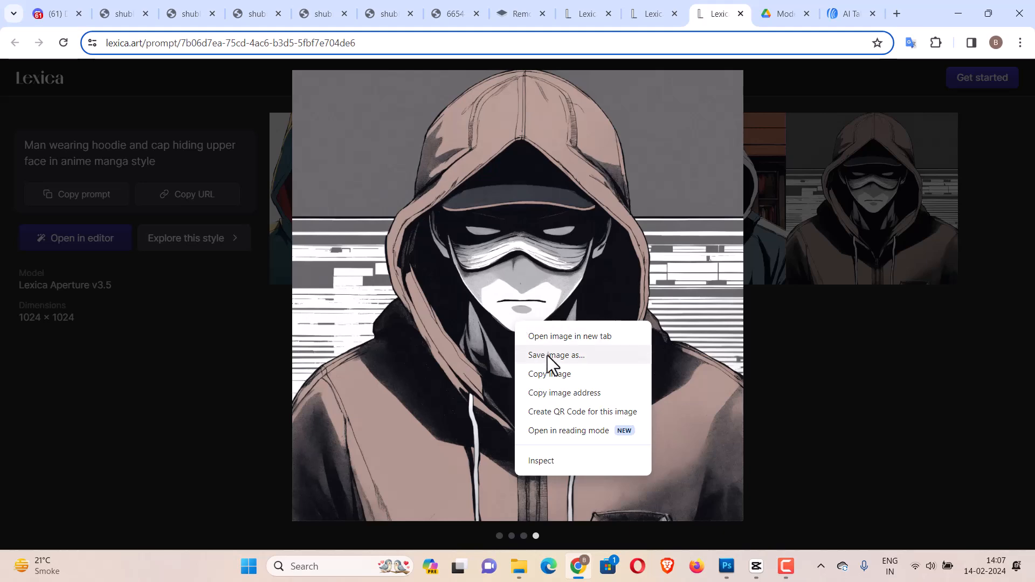
left_click(842, 326)
left_click(842, 325)
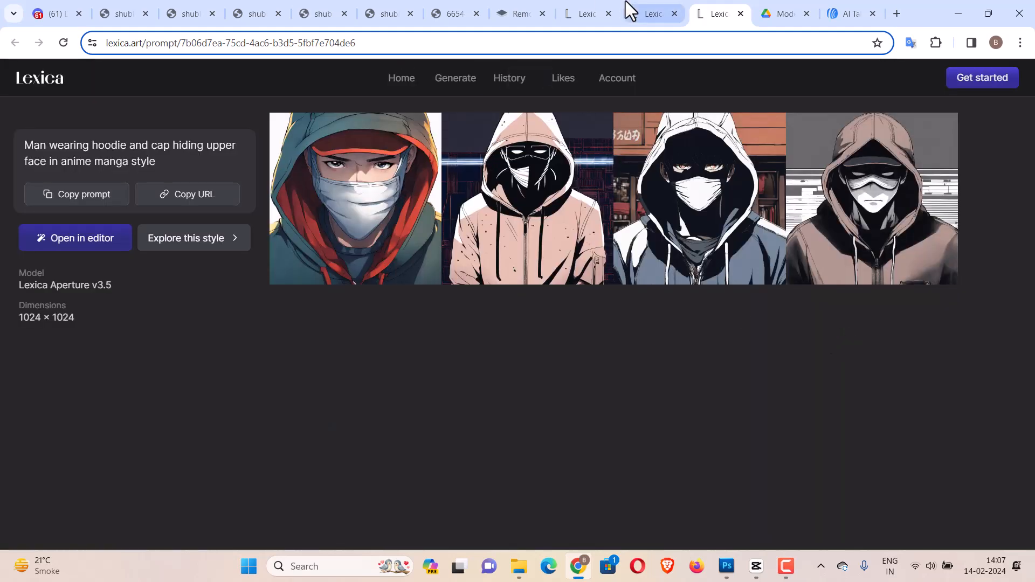
In the anime boy search tab, search Lexica for "youtube studio".
left_click(644, 11)
left_click(590, 12)
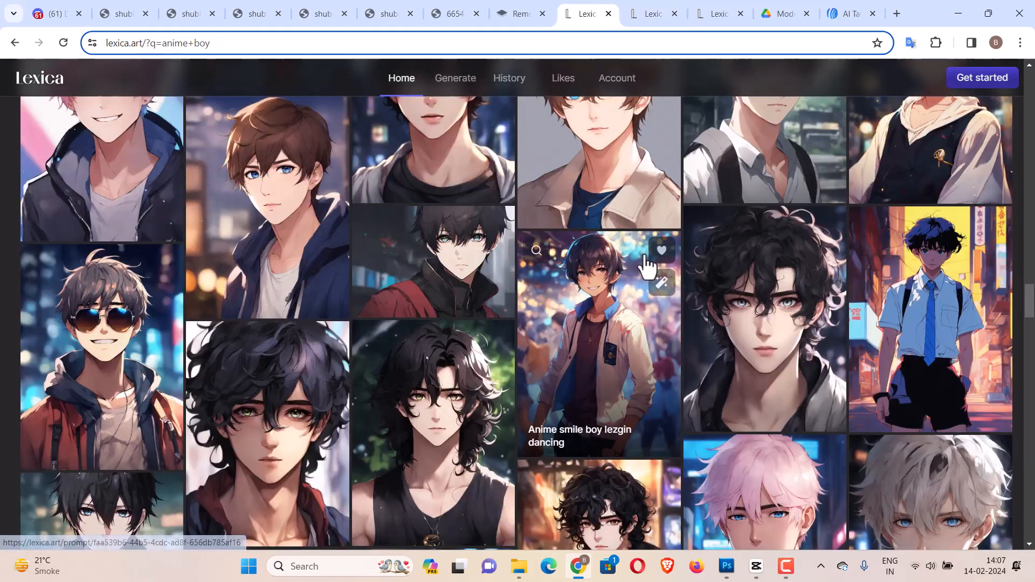
scroll(645, 264, "up", 15)
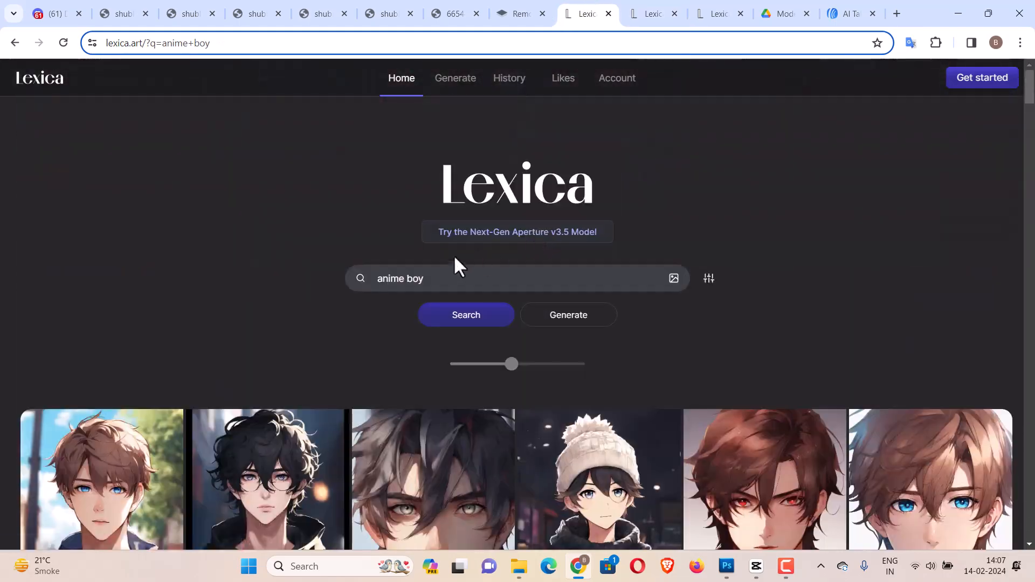
left_click(446, 281)
key("ctrl+a")
type("you")
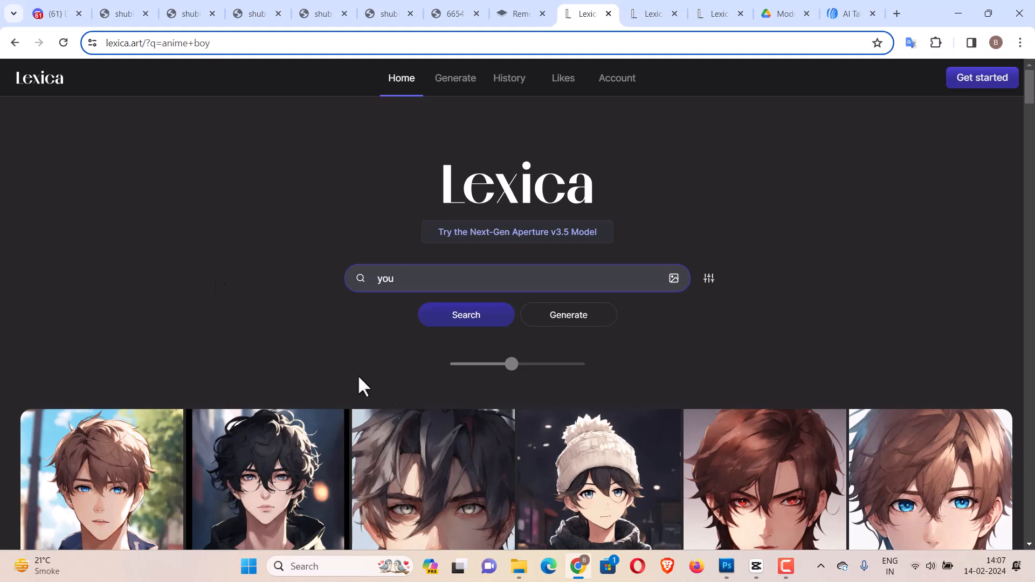
left_click(784, 569)
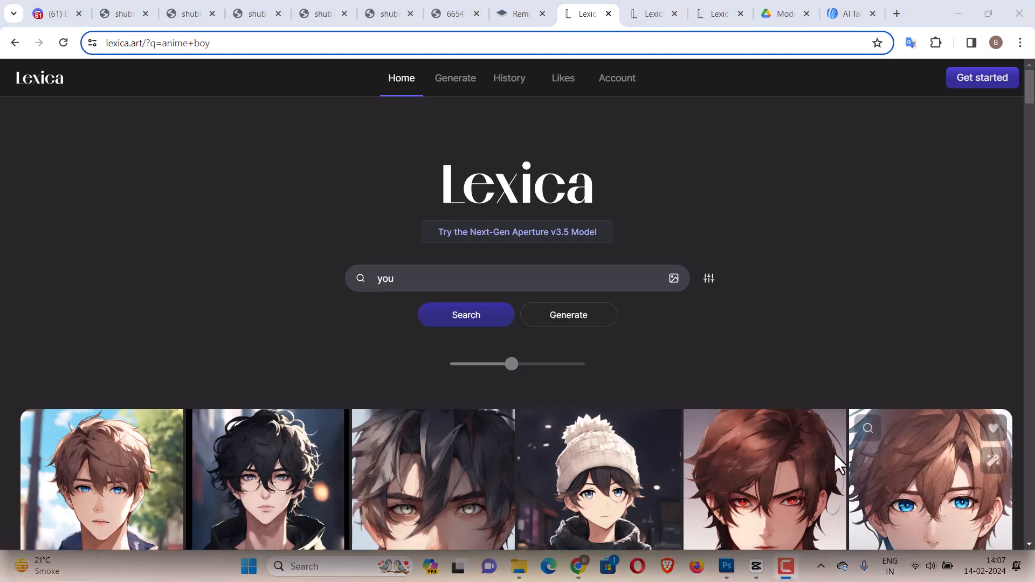
left_click(479, 280)
type("tube studio")
key("Return")
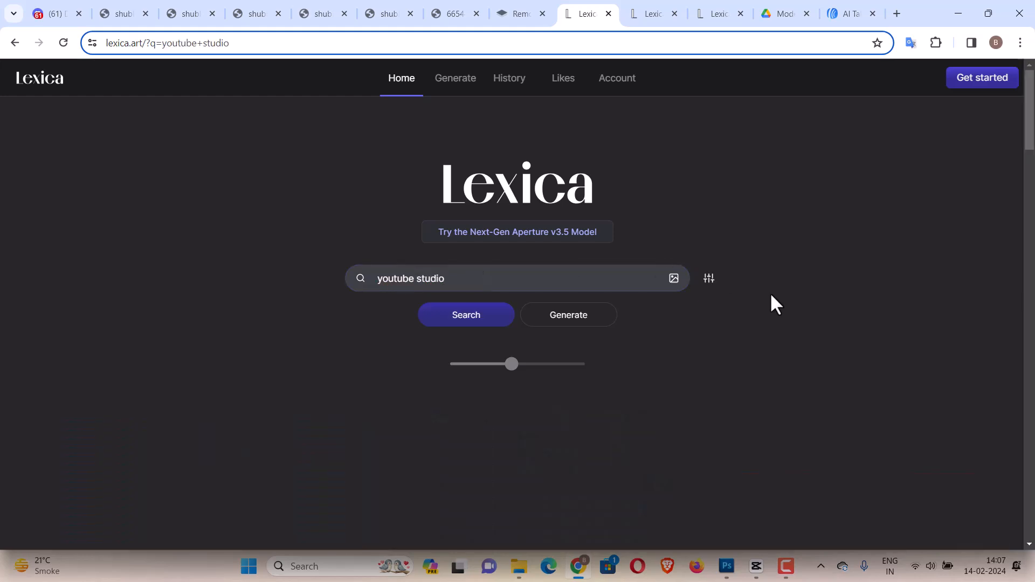
Refine the Lexica search to "anime youtube studio".
scroll(771, 302, "down", 4)
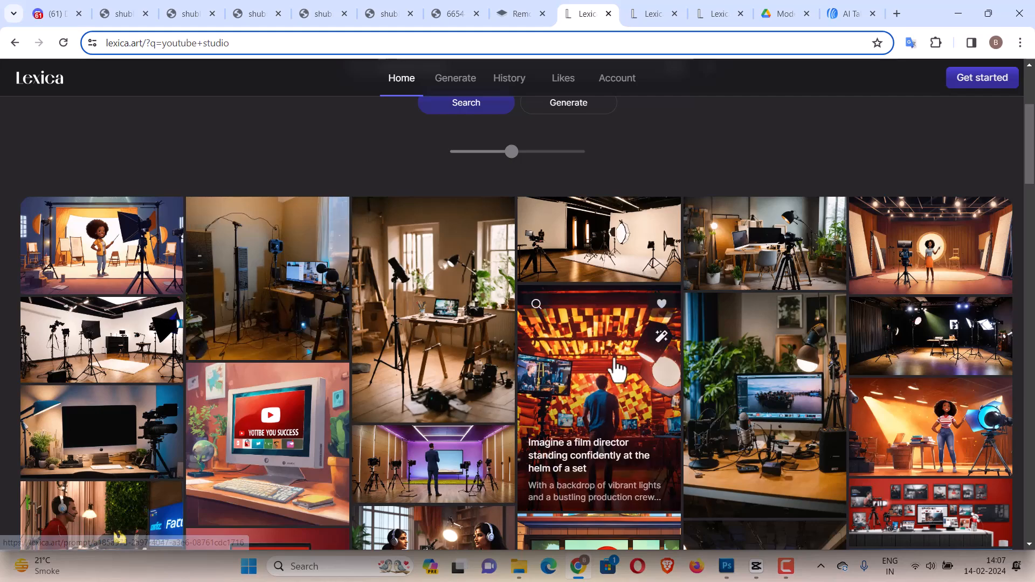
scroll(617, 370, "down", 3)
scroll(616, 370, "up", 7)
left_click(380, 279)
type("anime")
key("Return")
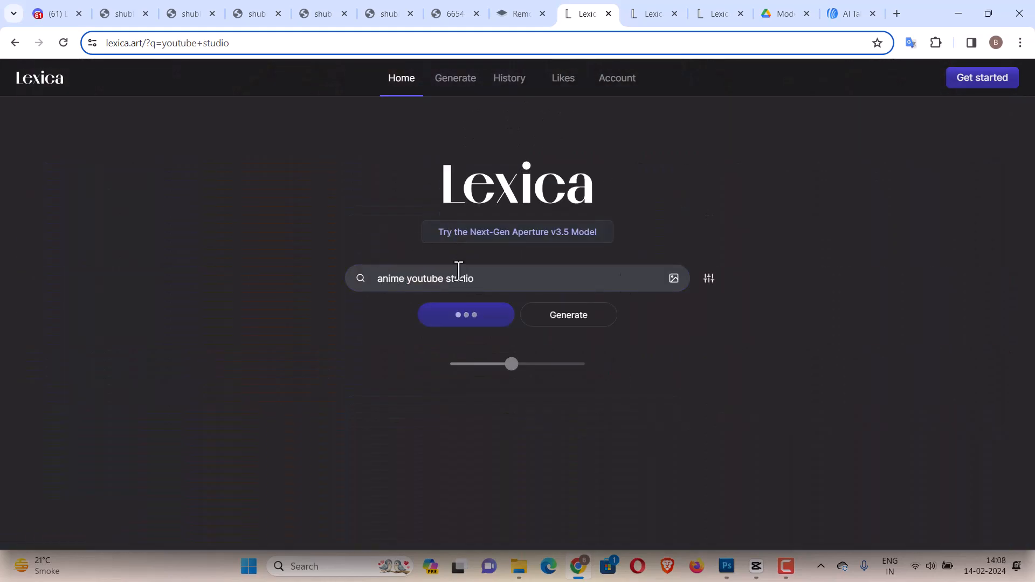
Scroll through the anime youtube studio search results.
scroll(862, 339, "down", 5)
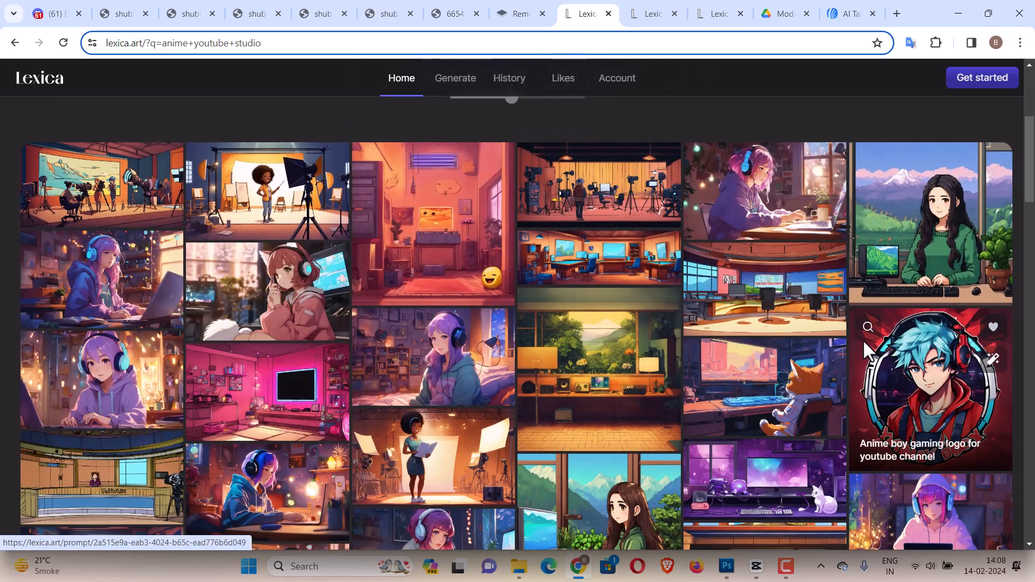
scroll(862, 338, "down", 10)
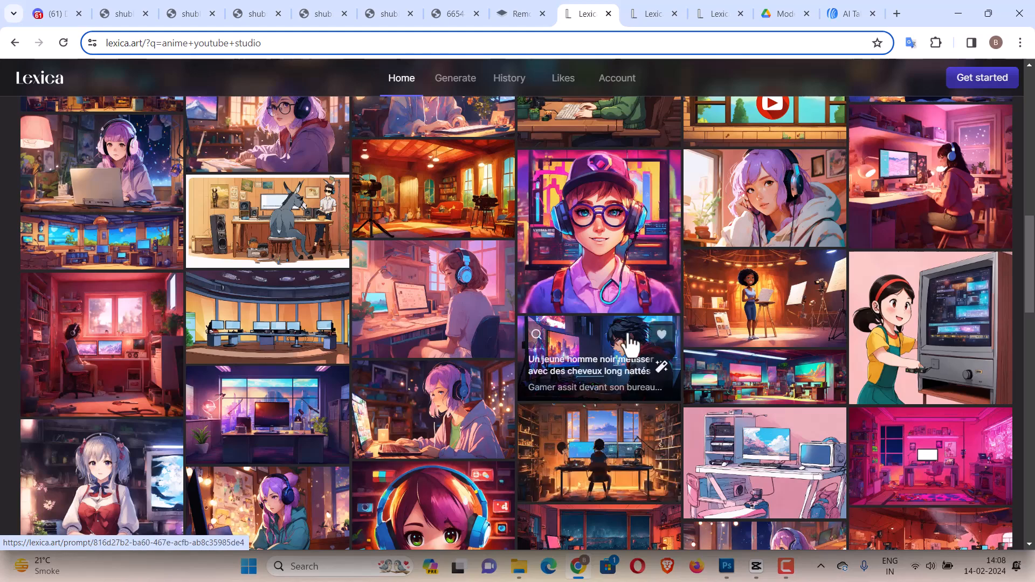
scroll(746, 393, "down", 3)
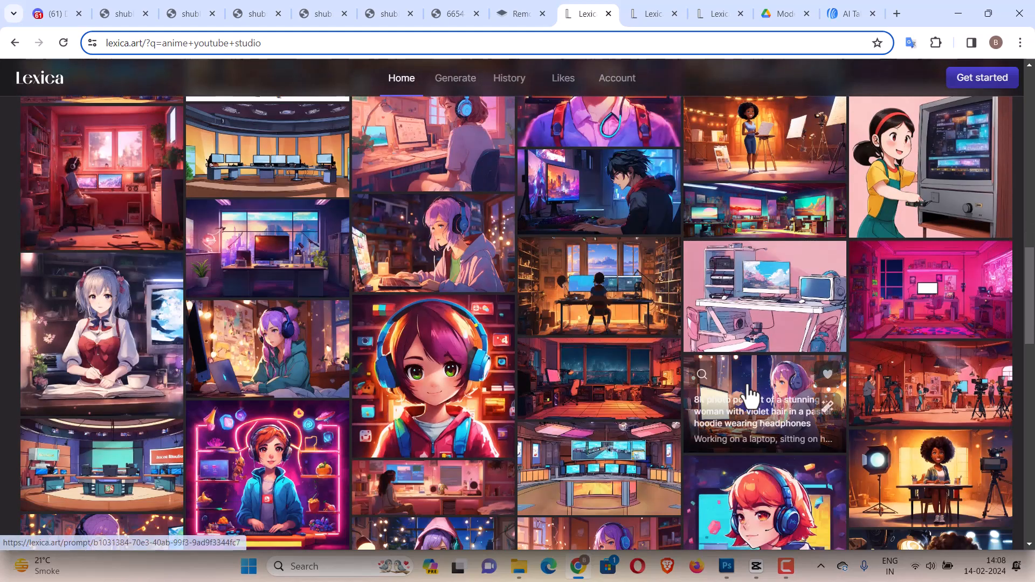
scroll(752, 398, "down", 3)
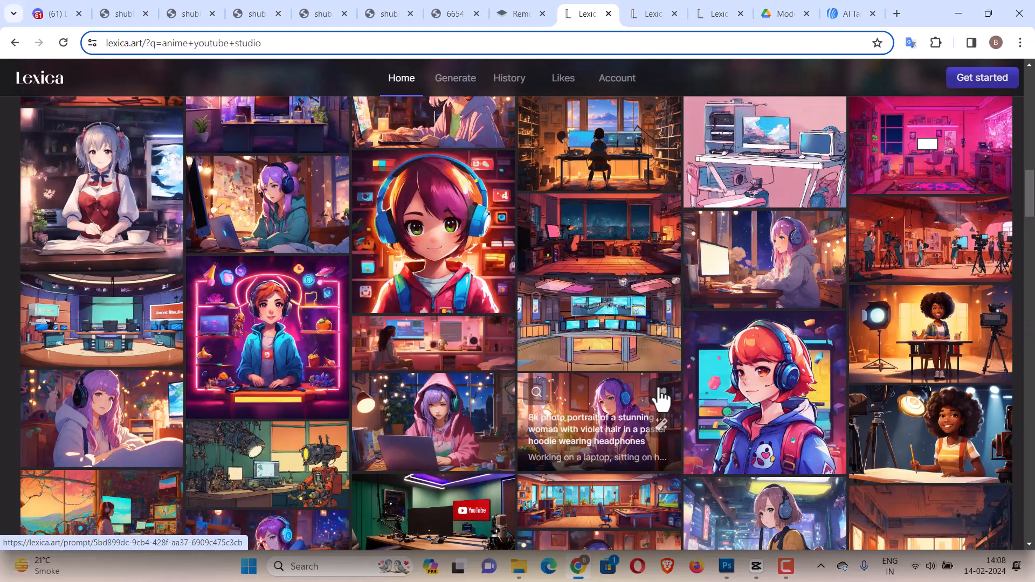
scroll(656, 398, "down", 3)
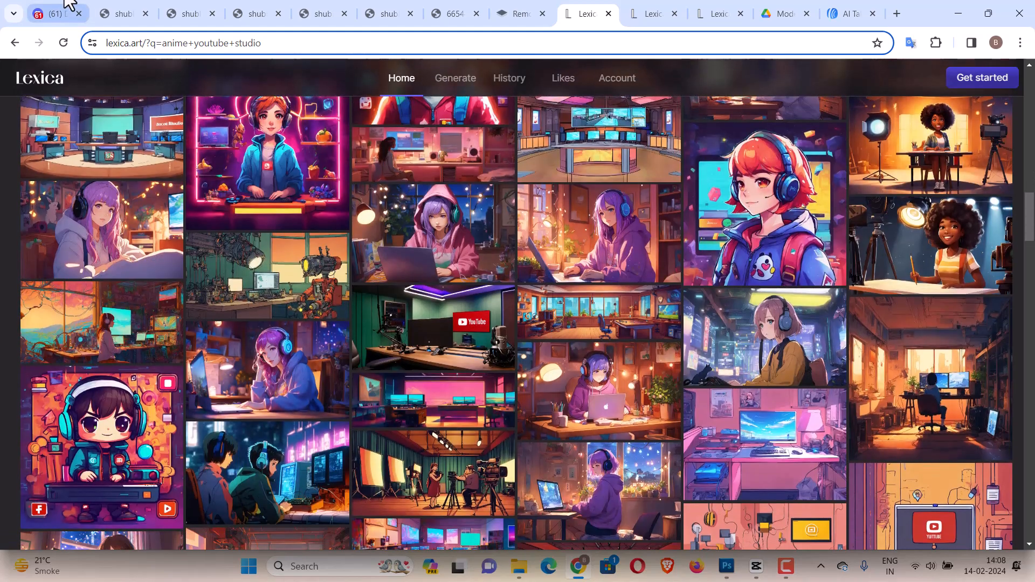
In Discord, open the Midjourney dungeon YouTube studio image grid in a browser tab.
left_click(66, 2)
scroll(769, 293, "down", 5)
scroll(767, 284, "up", 10)
scroll(768, 285, "down", 6)
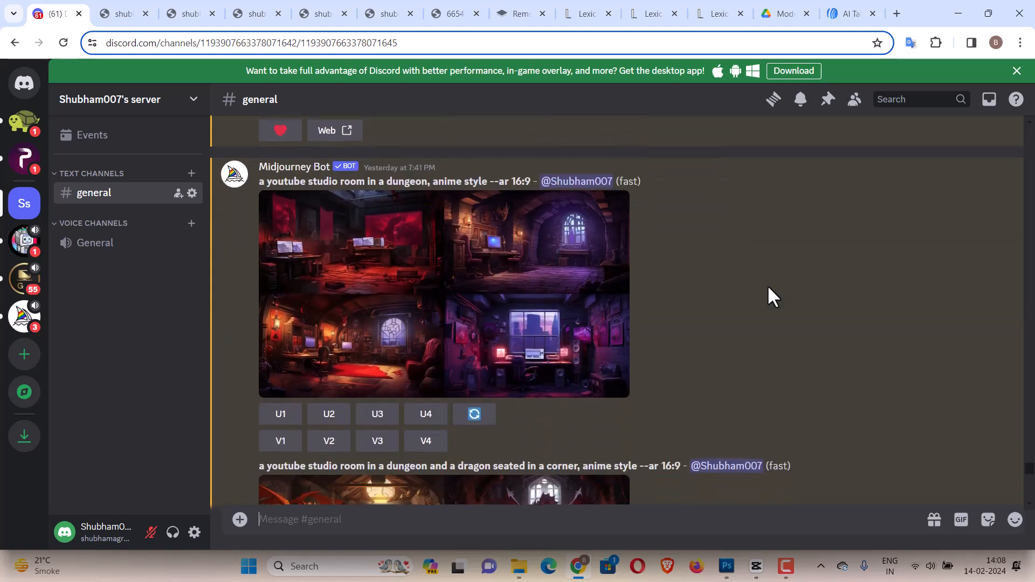
left_click(422, 270)
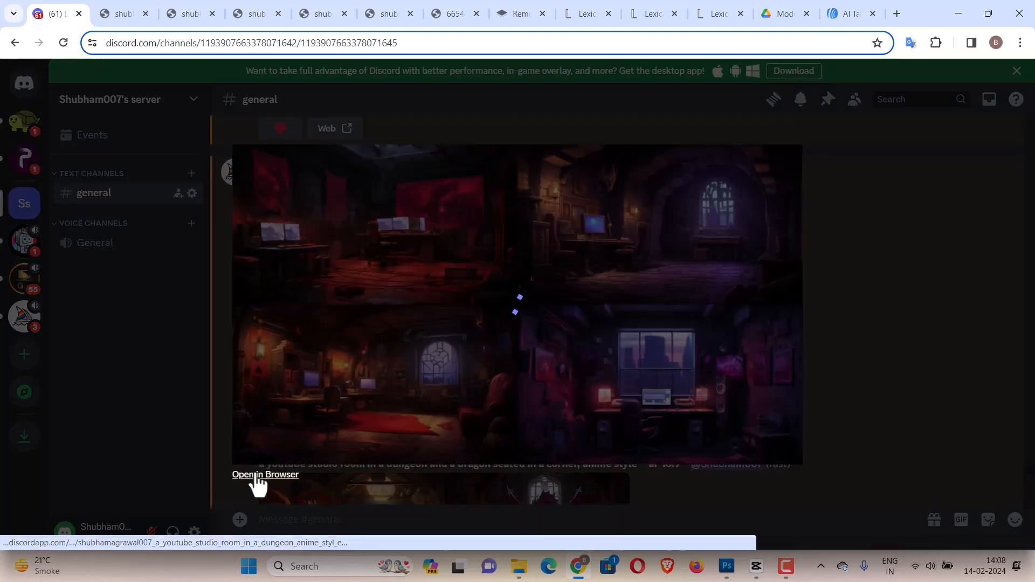
left_click(257, 475)
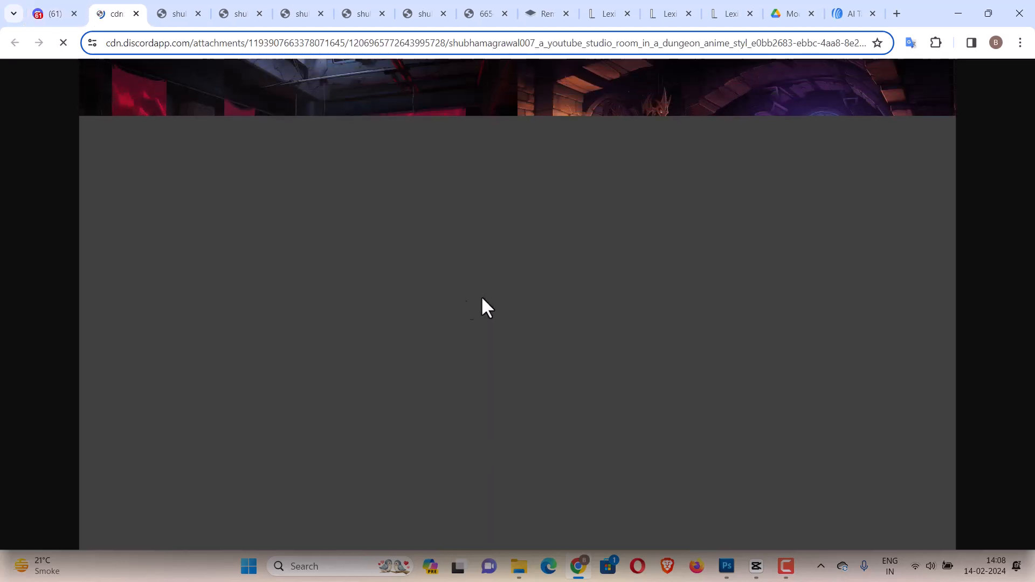
Review the opened Midjourney image tabs, then close the enlarged image preview in Discord.
left_click(204, 4)
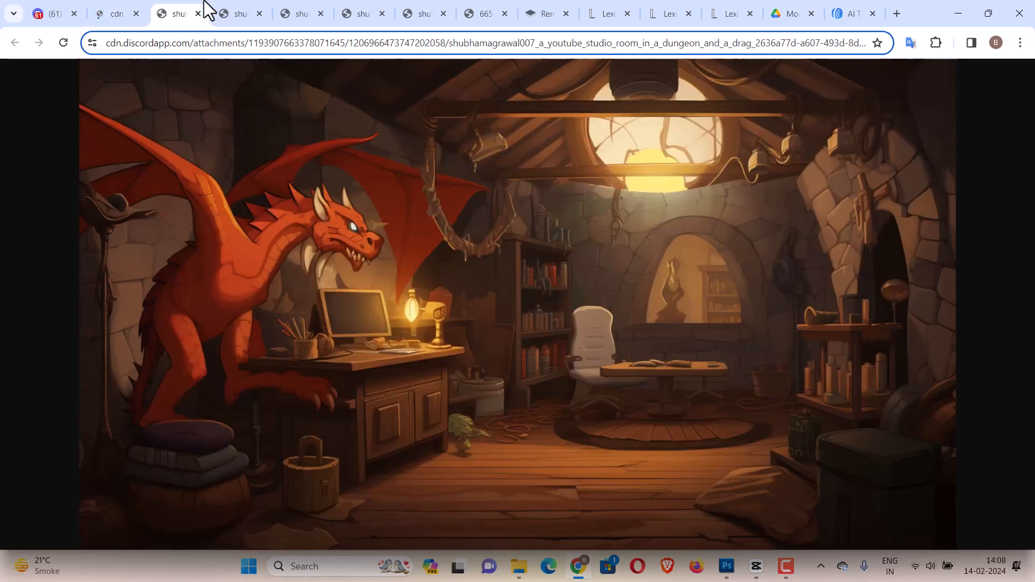
left_click(257, 3)
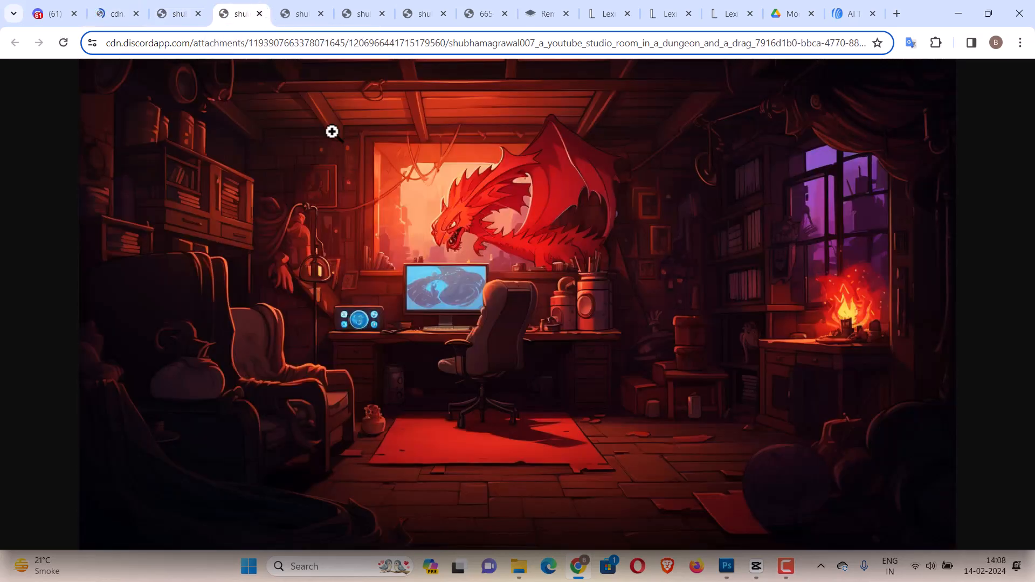
left_click(315, 5)
left_click(367, 3)
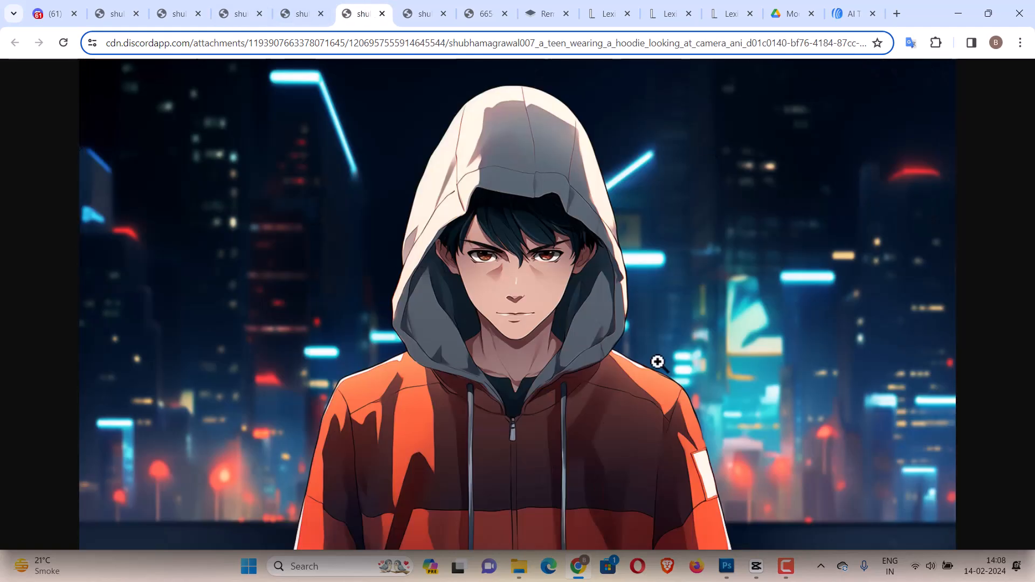
left_click(81, 7)
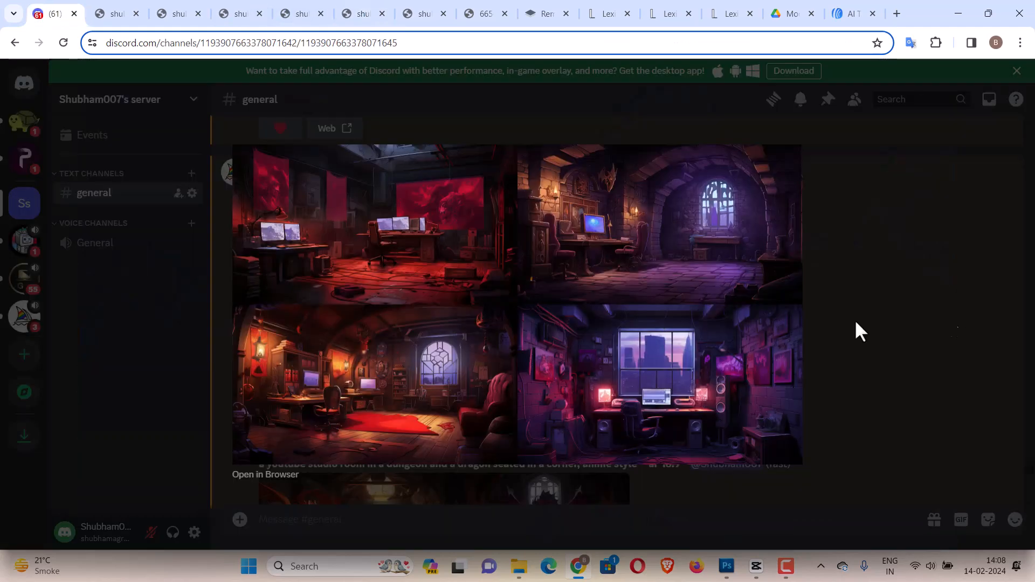
left_click(953, 318)
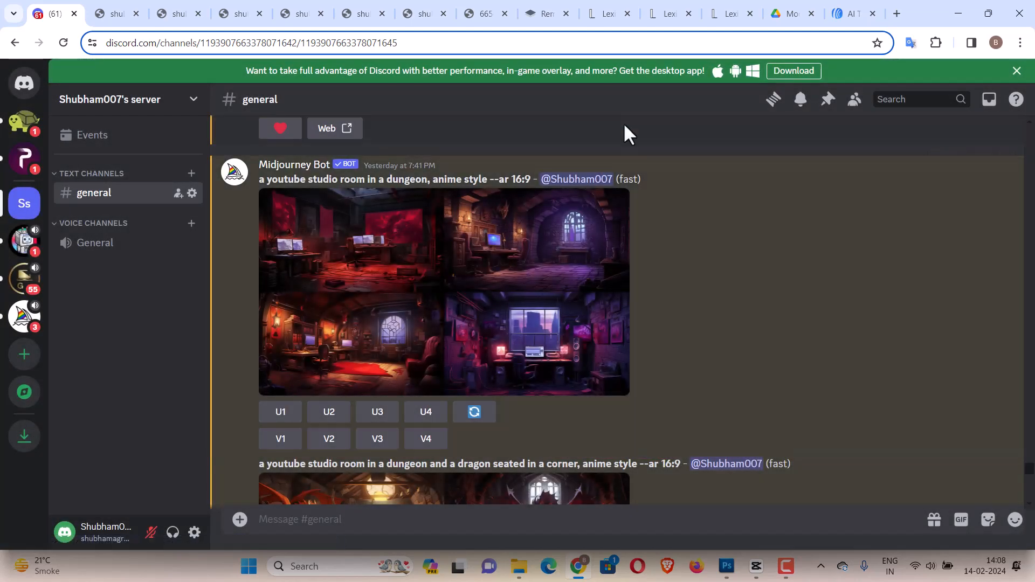
Upload the teal hoodie anime boy image from Downloads to remove.bg to remove its background.
left_click(541, 7)
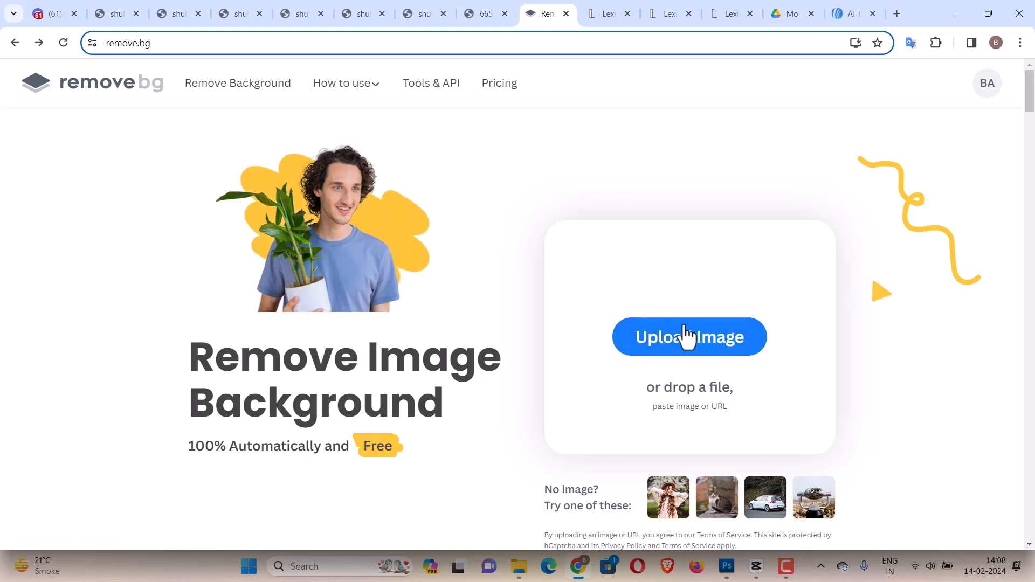
left_click(702, 348)
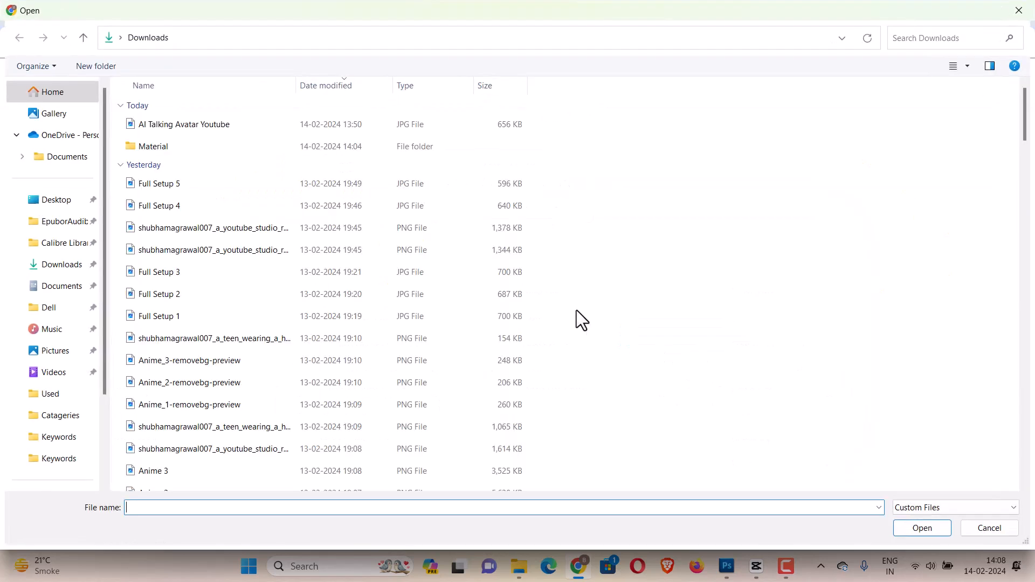
double_click(208, 405)
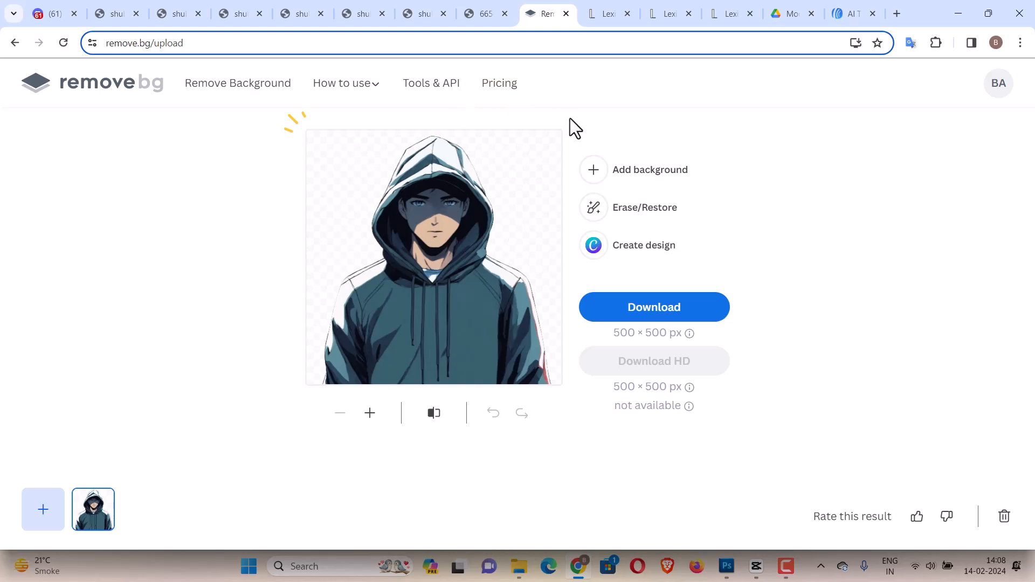
Switch back to the "anime youtube studio" Lexica results and scroll to the top.
left_click(731, 12)
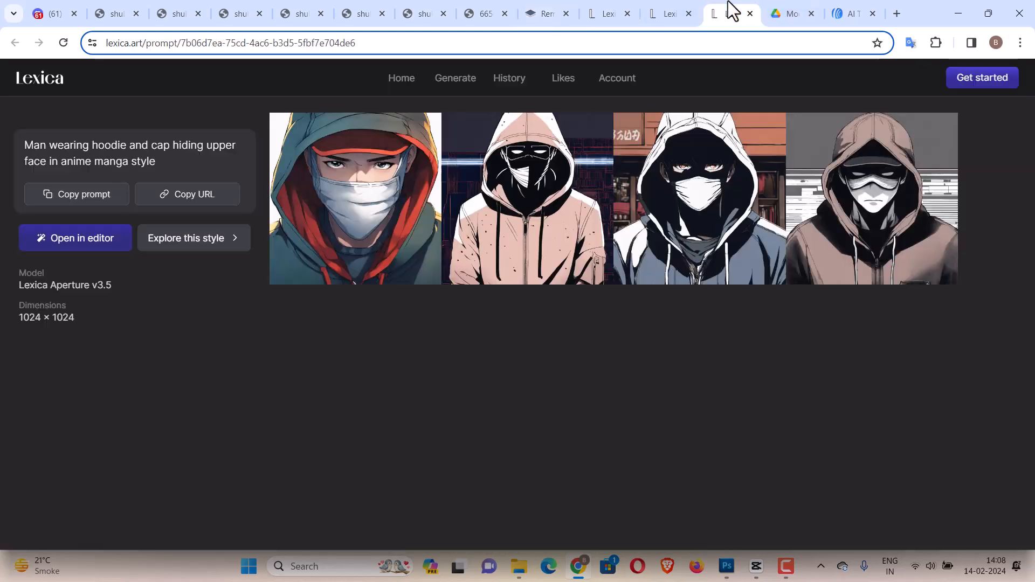
left_click(668, 12)
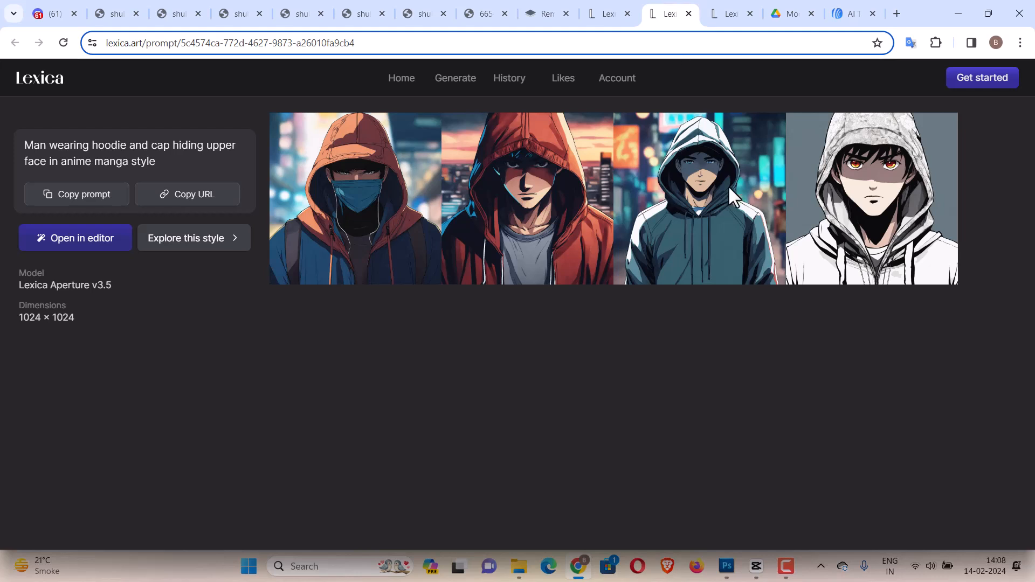
left_click(572, 4)
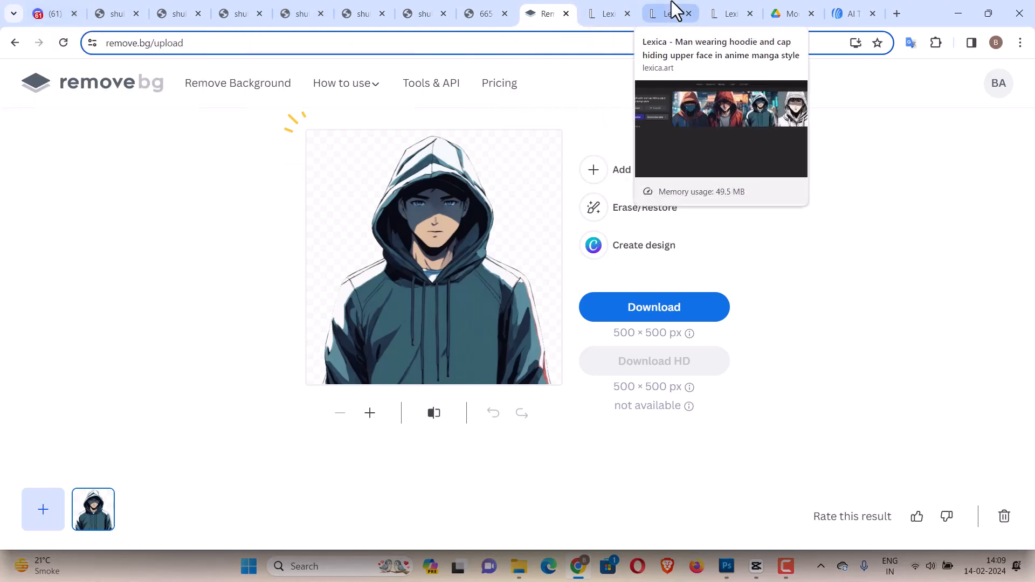
left_click(603, 12)
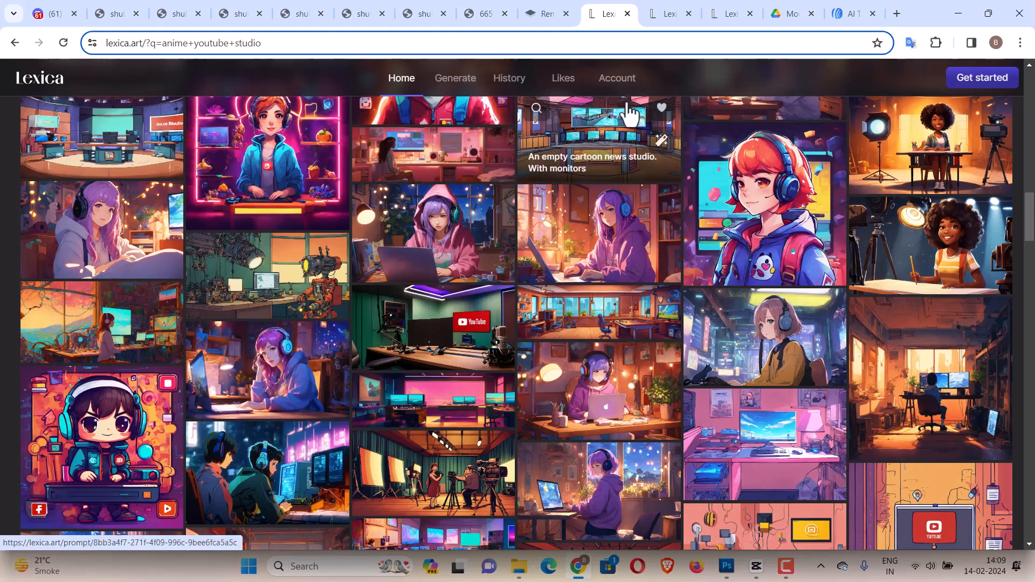
scroll(704, 232, "up", 15)
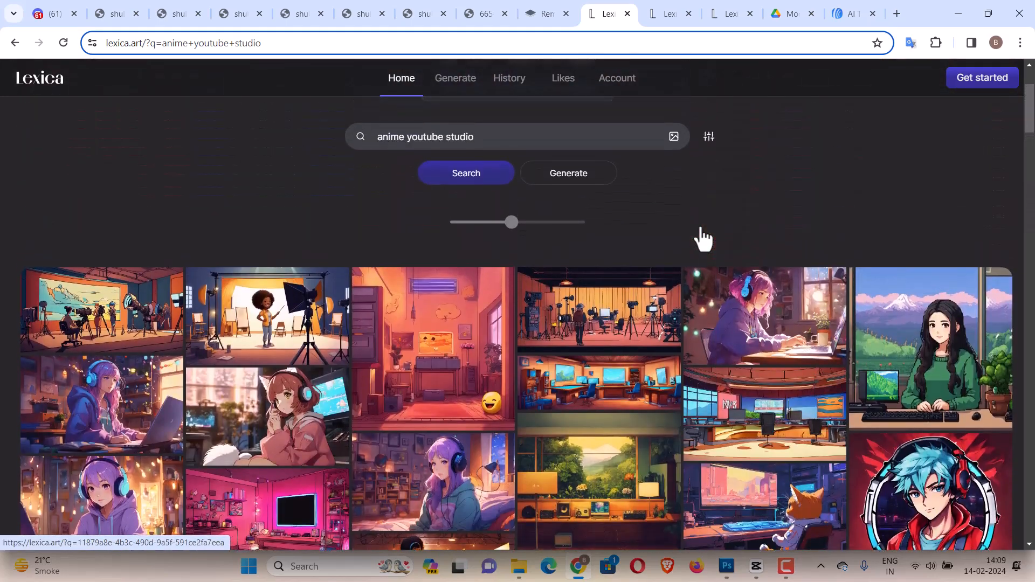
Switch to Photoshop and create a new 1280 × 720 pixel document.
left_click(728, 567)
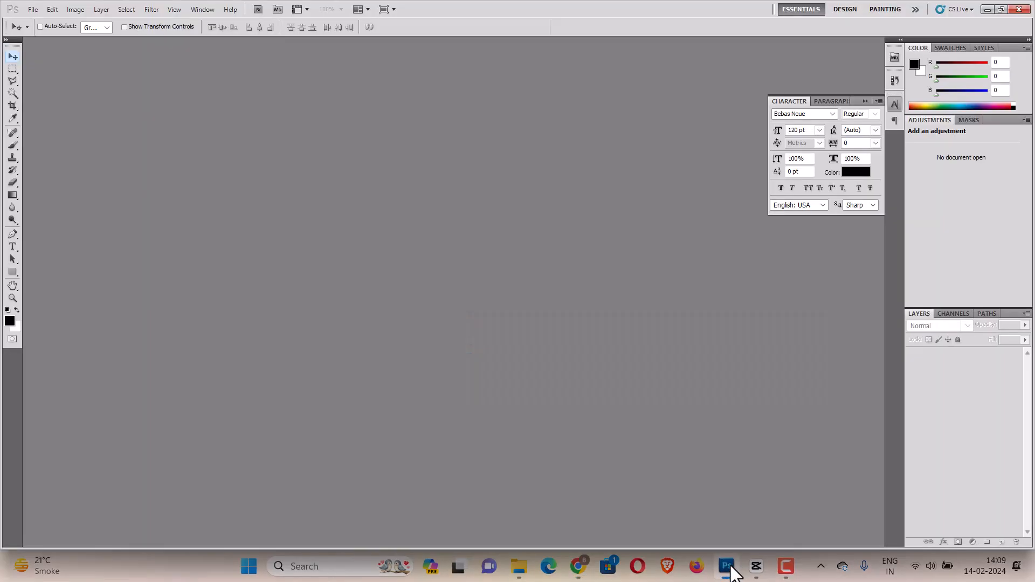
left_click(36, 12)
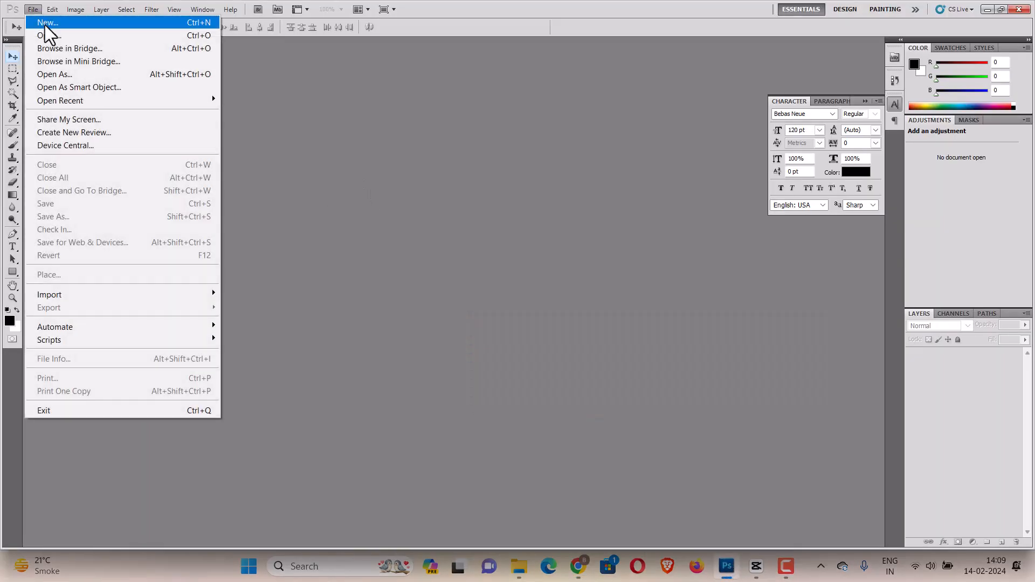
left_click(44, 25)
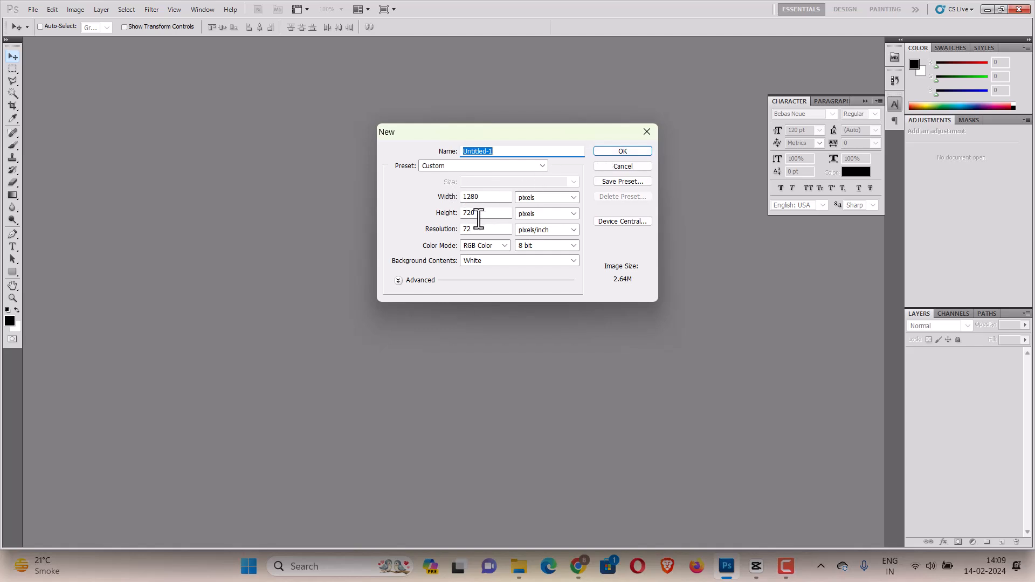
left_click(620, 154)
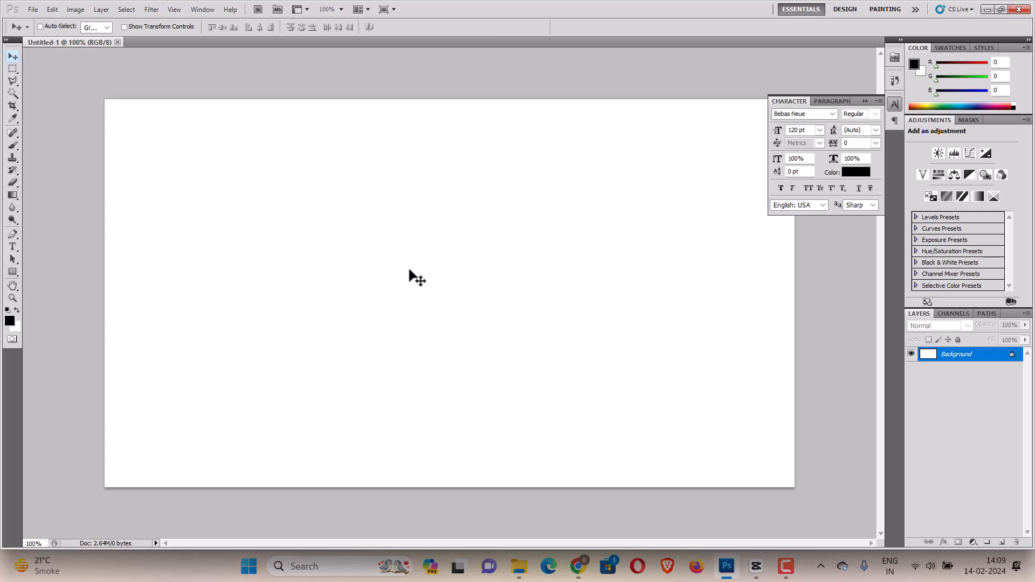
Start opening files, browse to the AI Avatar folder in Documents and select the anime youtube studio room image.
left_click(34, 9)
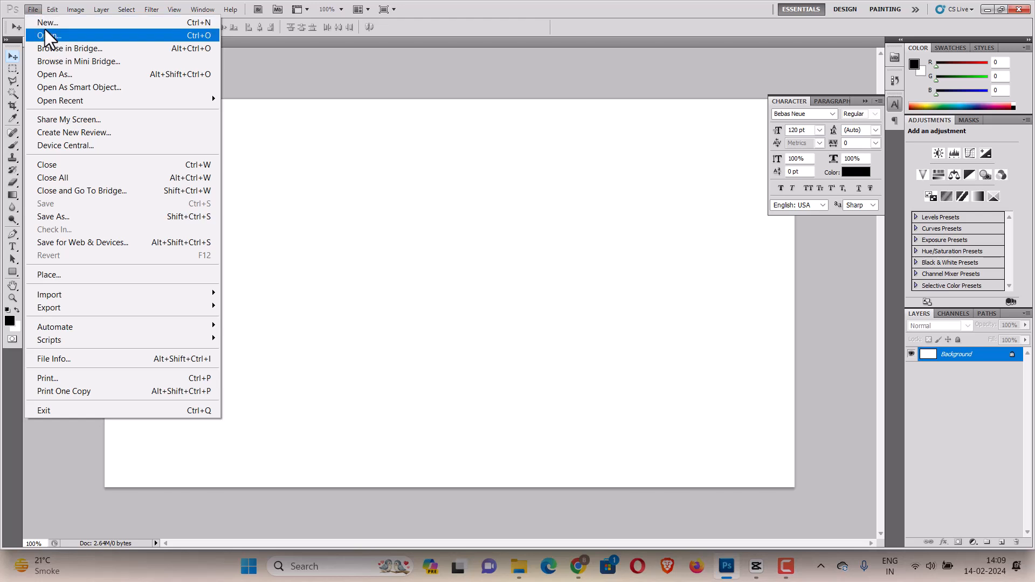
left_click(44, 30)
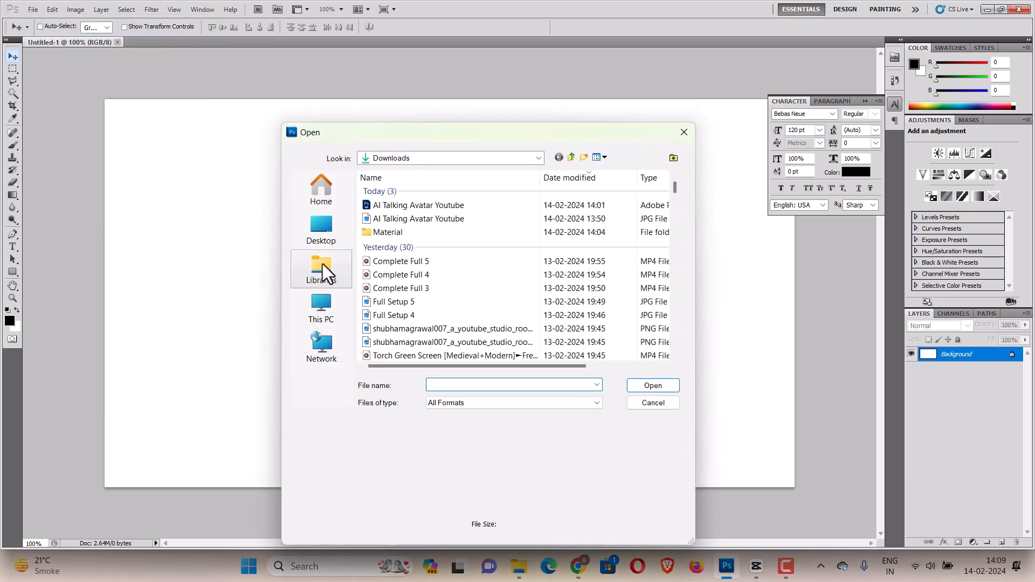
left_click(537, 156)
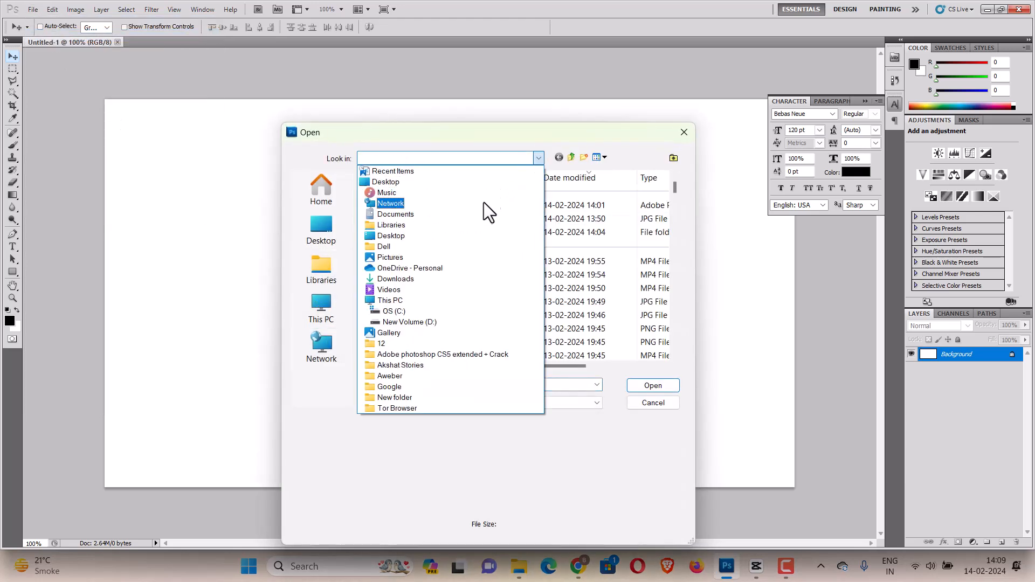
left_click(474, 217)
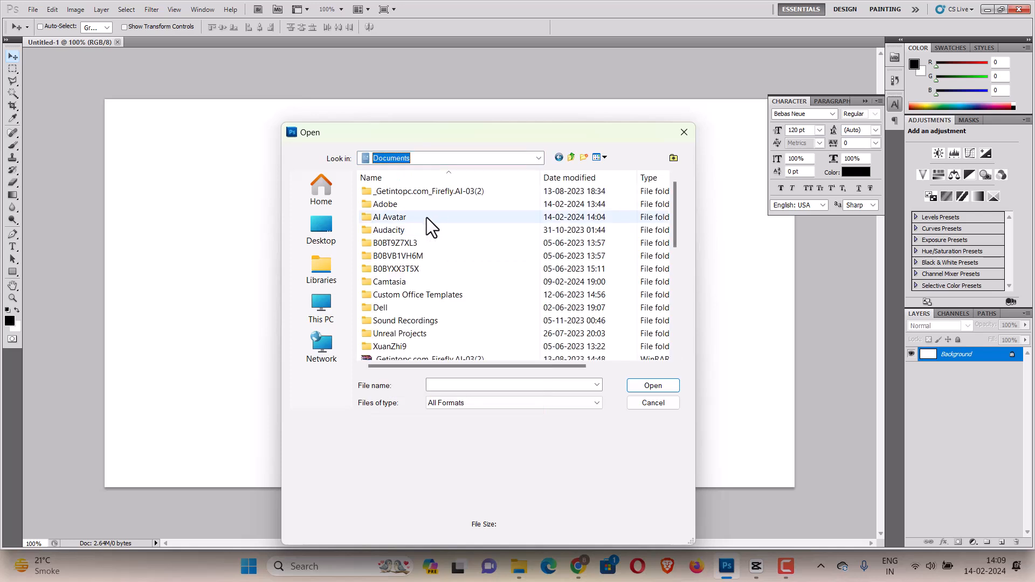
double_click(427, 218)
scroll(652, 257, "down", 10)
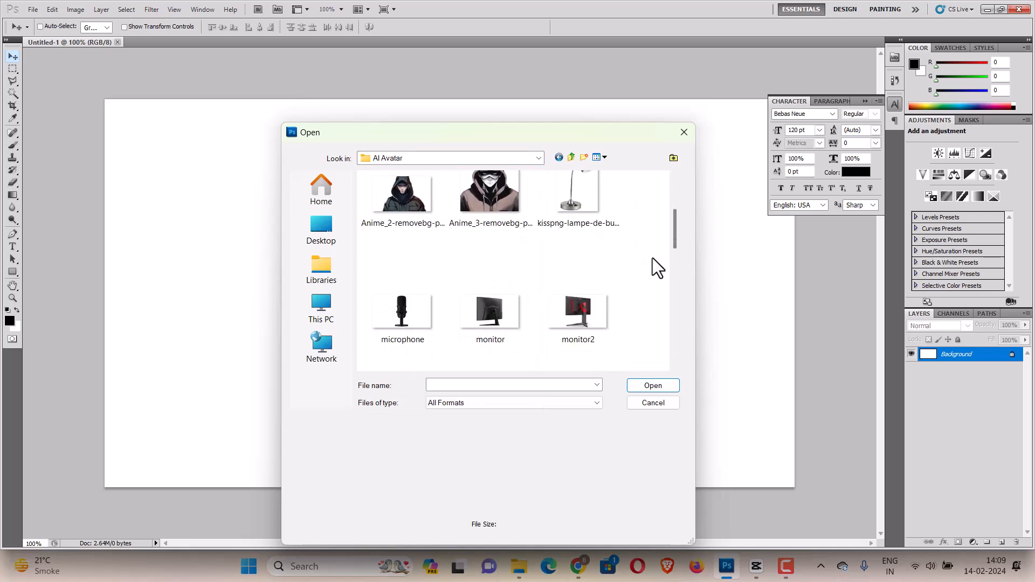
scroll(642, 296, "down", 2)
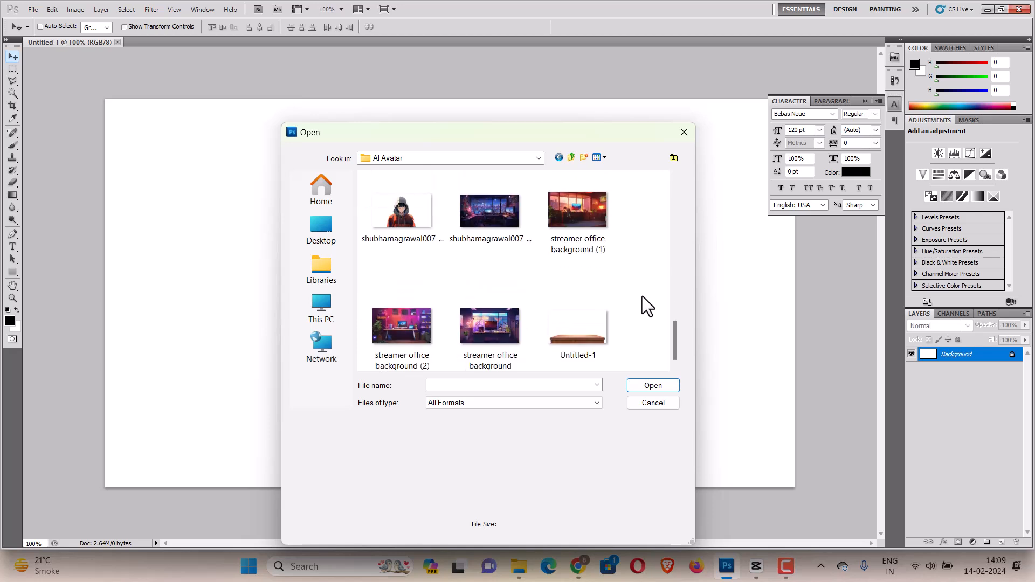
left_click(494, 230)
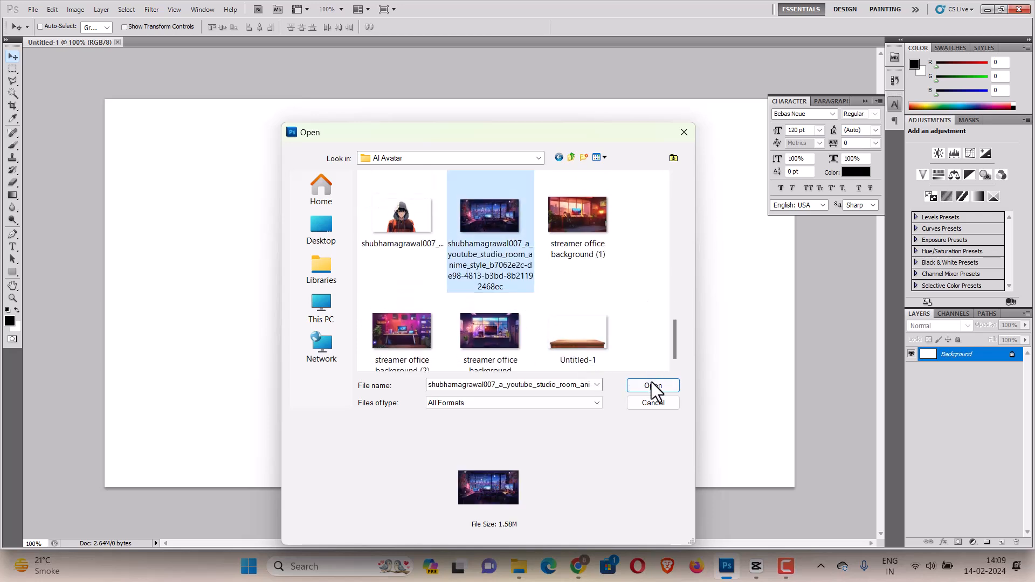
Extend the selection from the Anime_1 hoodie character to the studio room image, open them all and dismiss the error.
scroll(616, 293, "up", 5)
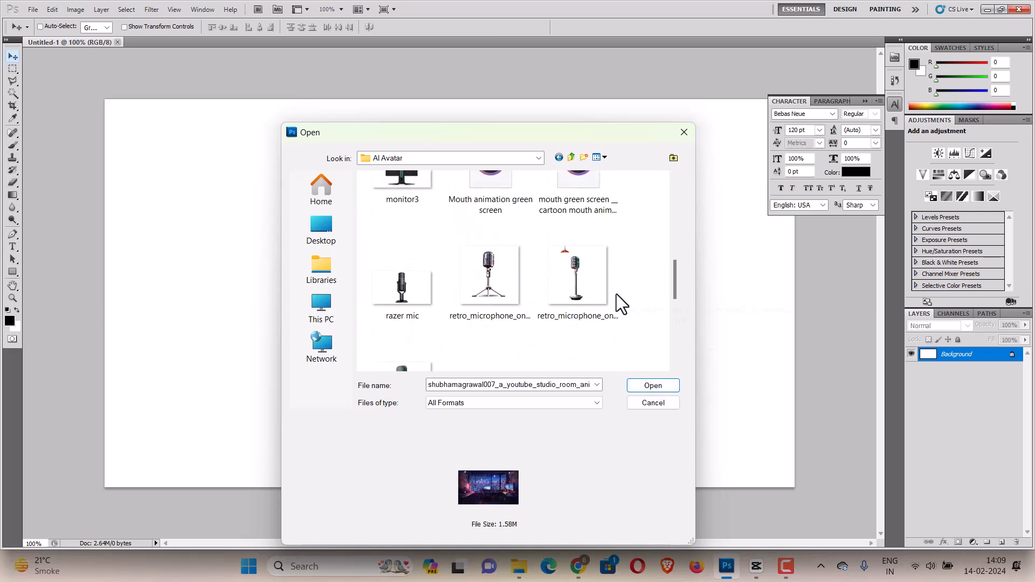
scroll(616, 293, "up", 8)
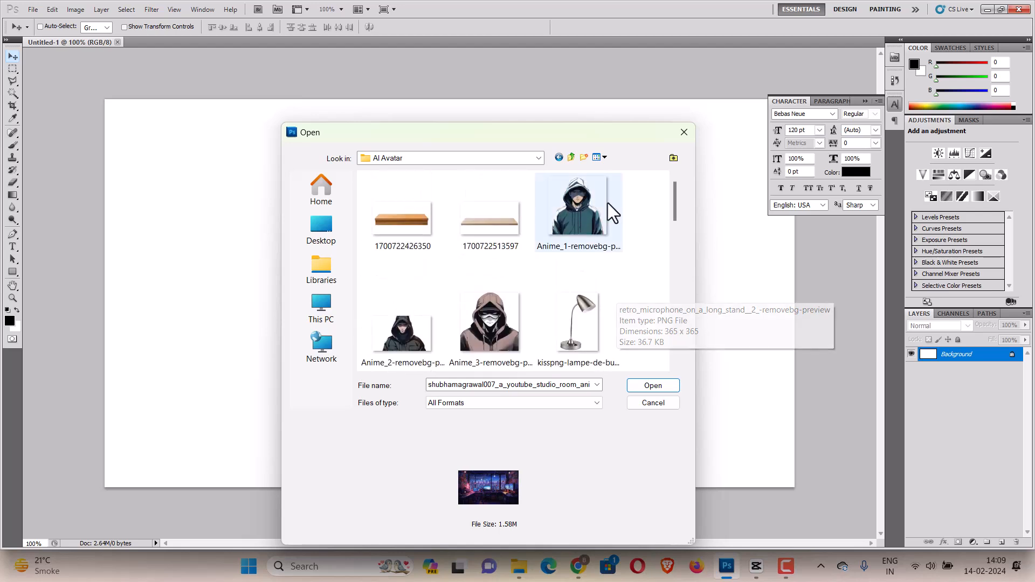
left_click(609, 214)
scroll(626, 289, "down", 5)
scroll(623, 282, "down", 6)
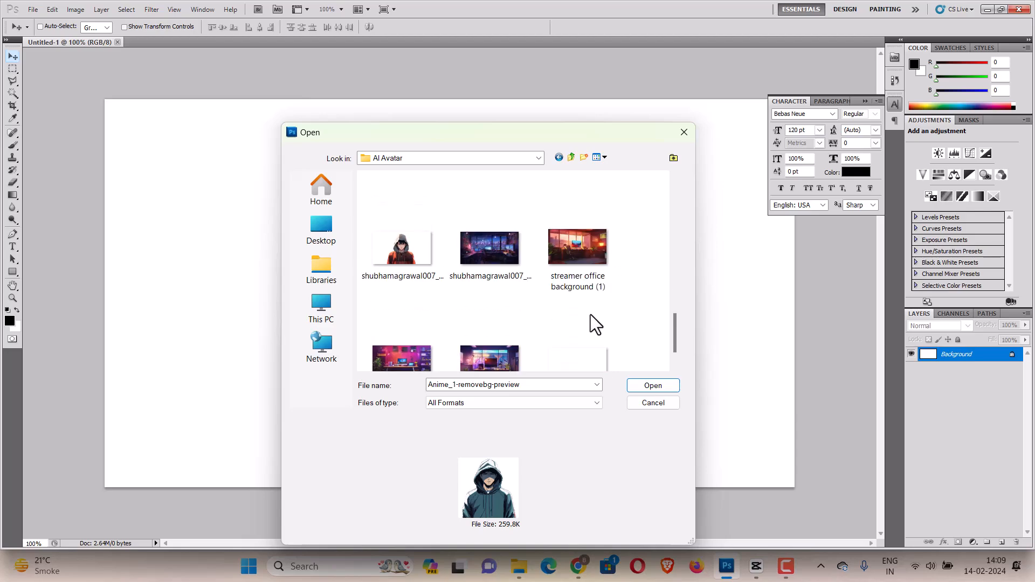
left_click(500, 250, "shift")
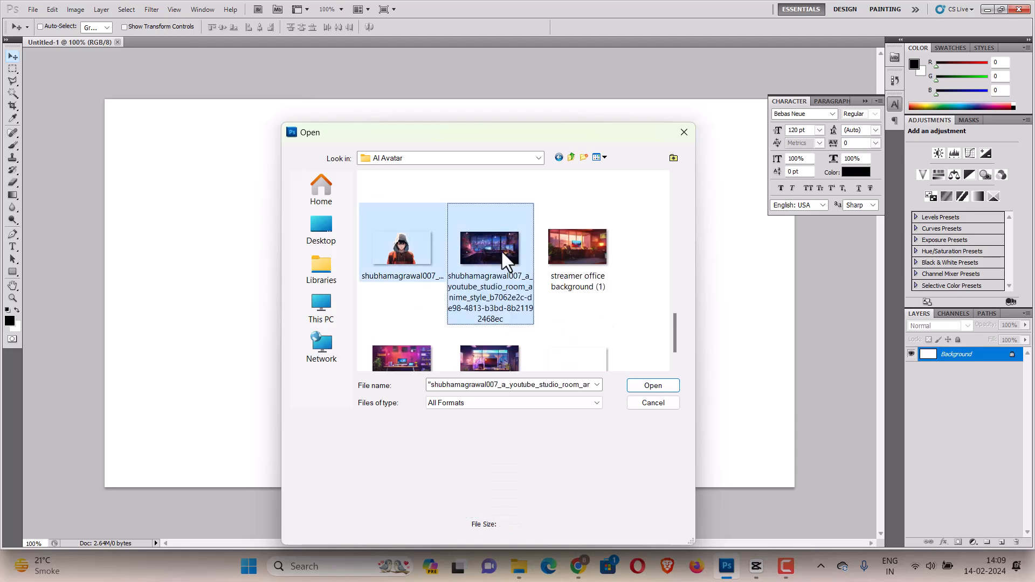
left_click(660, 386)
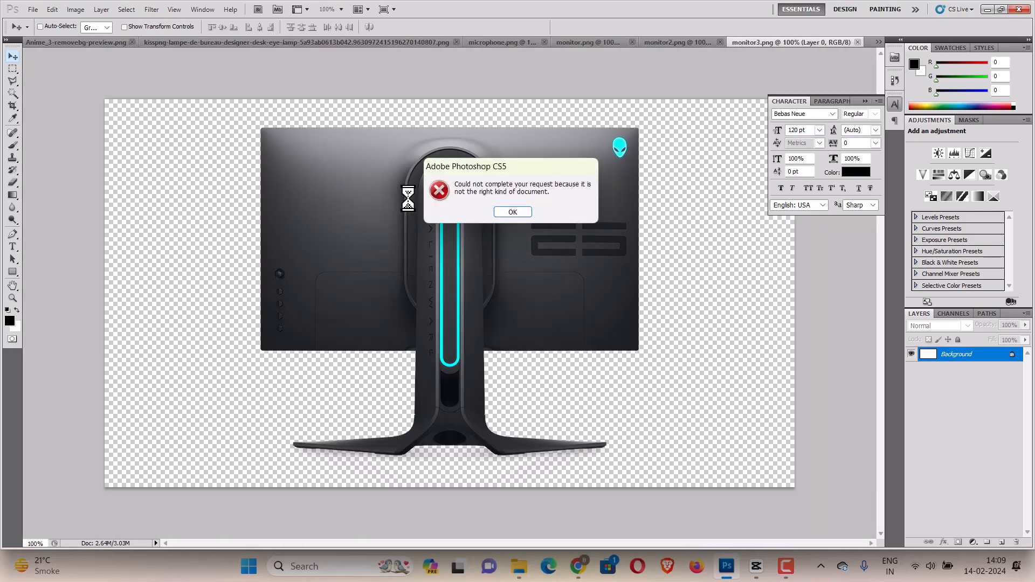
left_click(526, 212)
left_click(504, 211)
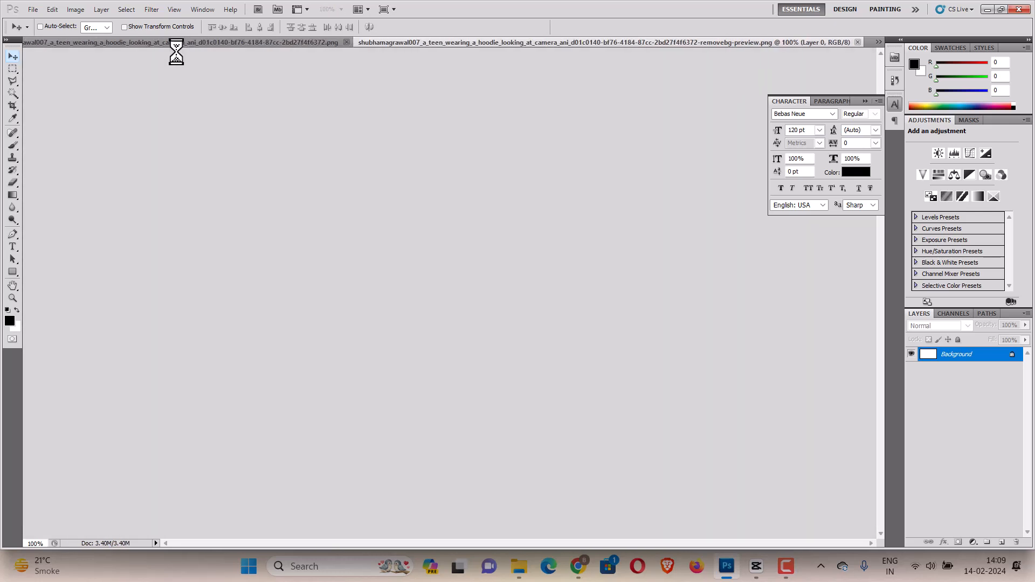
Copy the whole youtube studio room image and paste it into the Untitled-1 document.
key("ctrl+a")
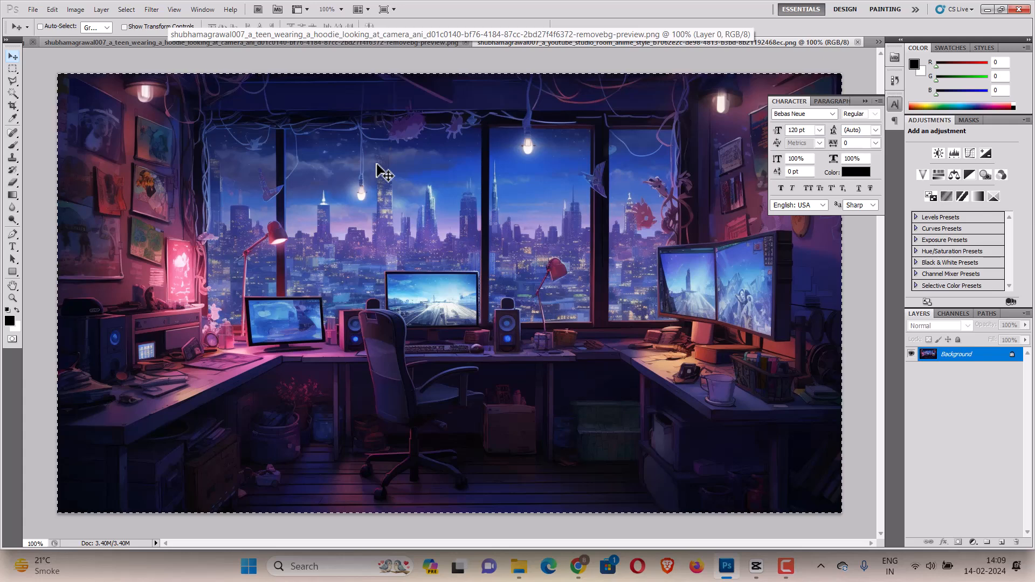
left_click(114, 42)
left_click(878, 43)
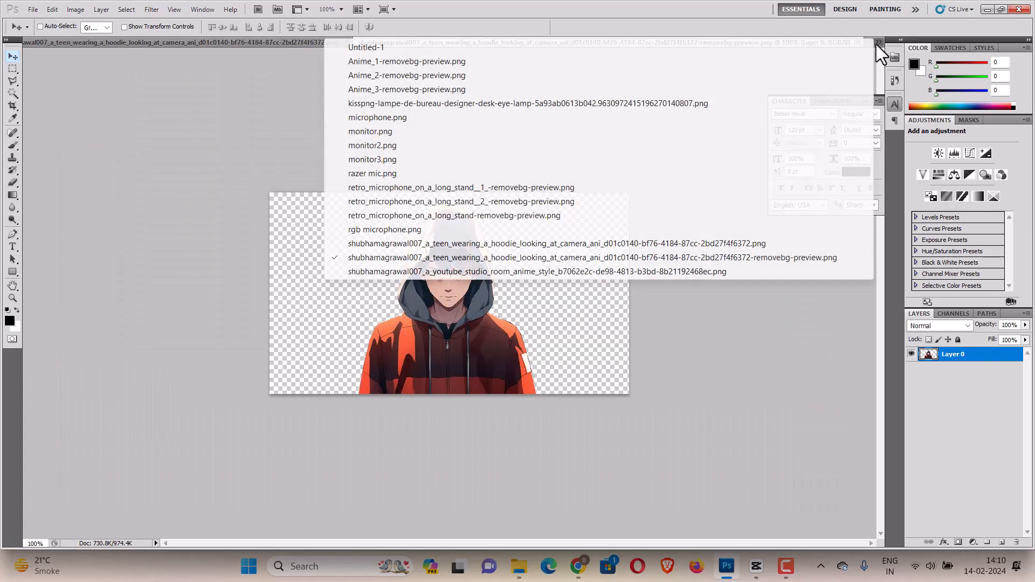
left_click(640, 51)
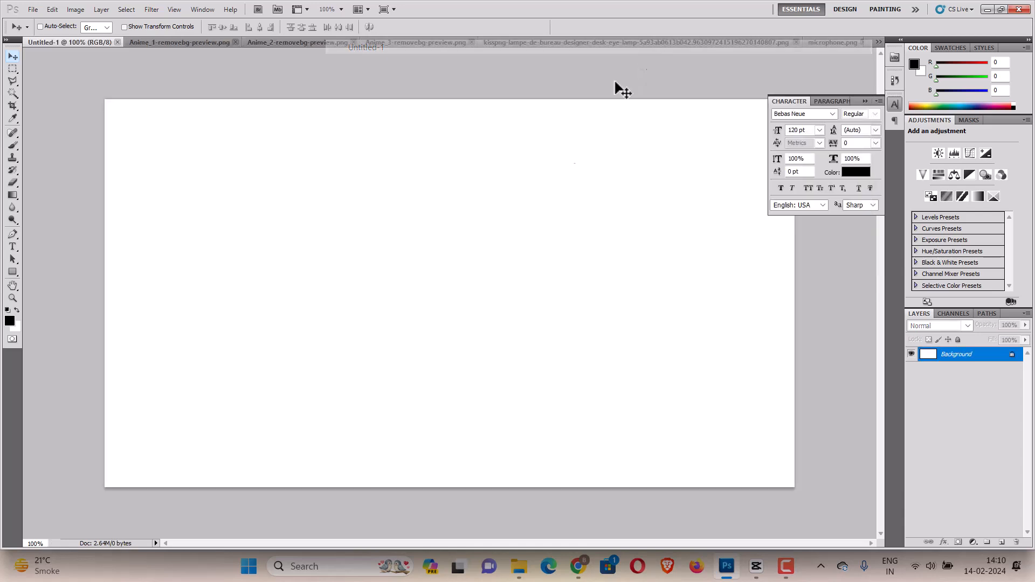
key("ctrl+v")
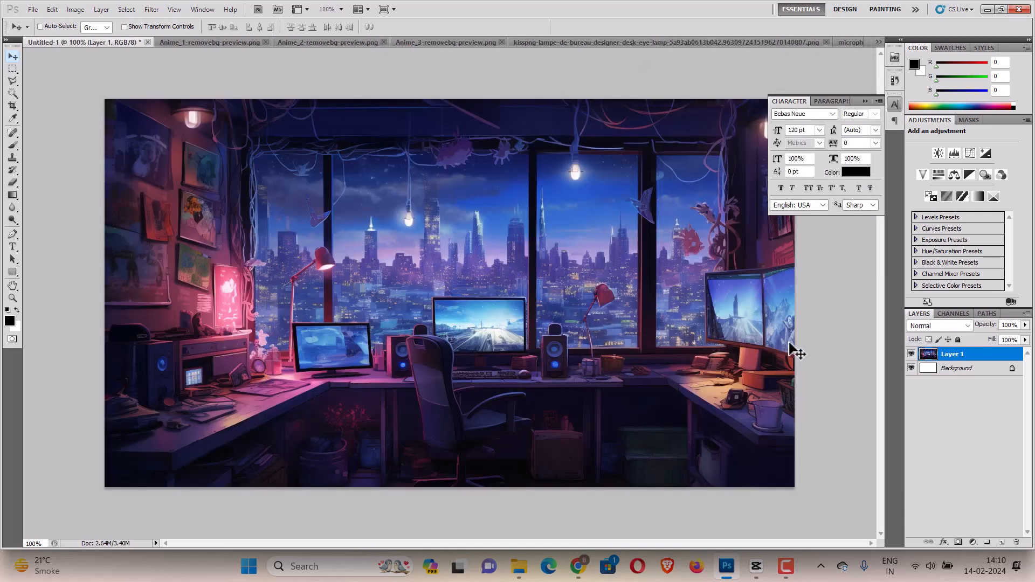
Copy the Anime_3 masked hoodie character and paste it over the studio background in Untitled-1, nudging it into place.
left_click(332, 42)
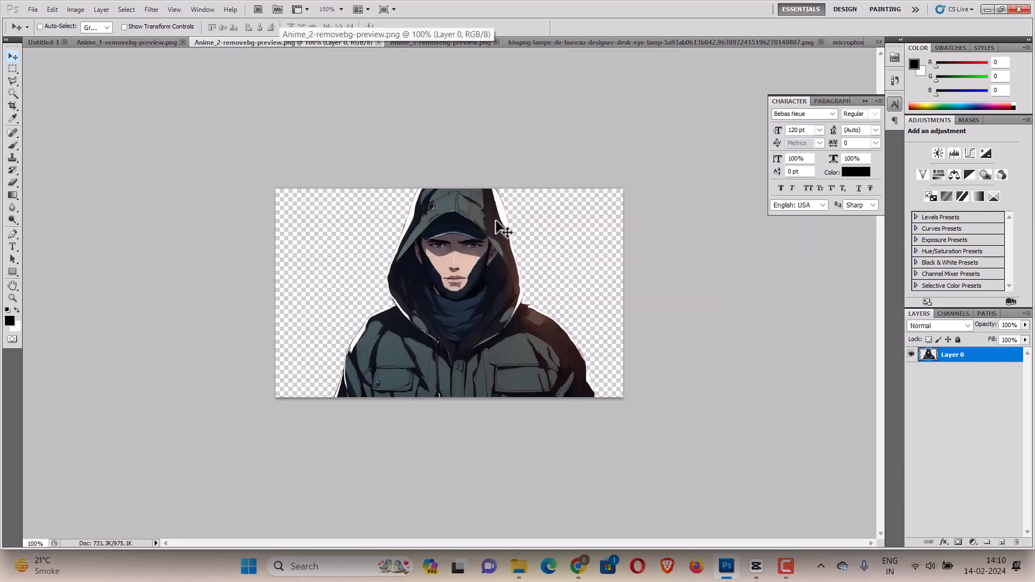
left_click(470, 43)
key("ctrl+a")
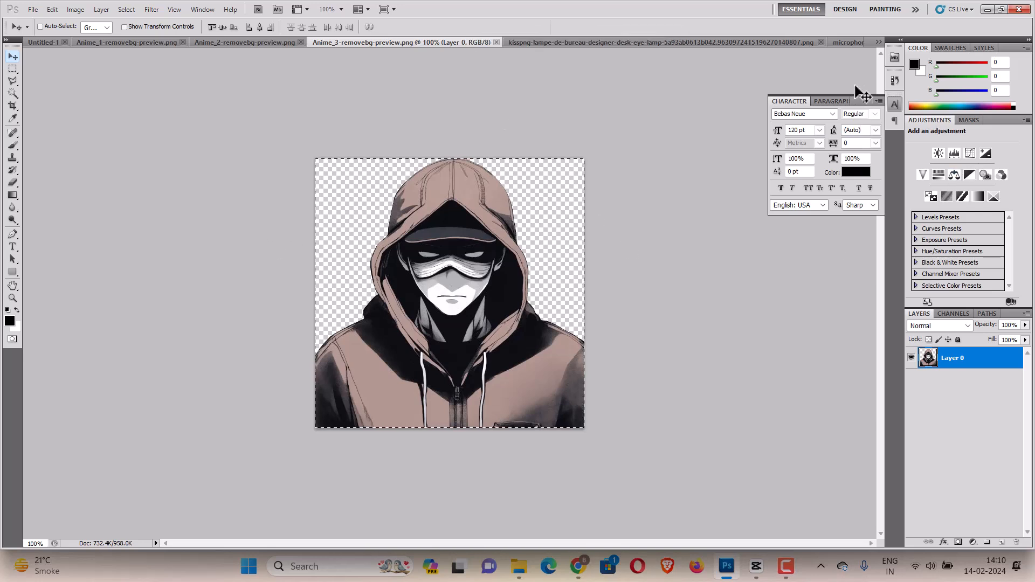
left_click(876, 43)
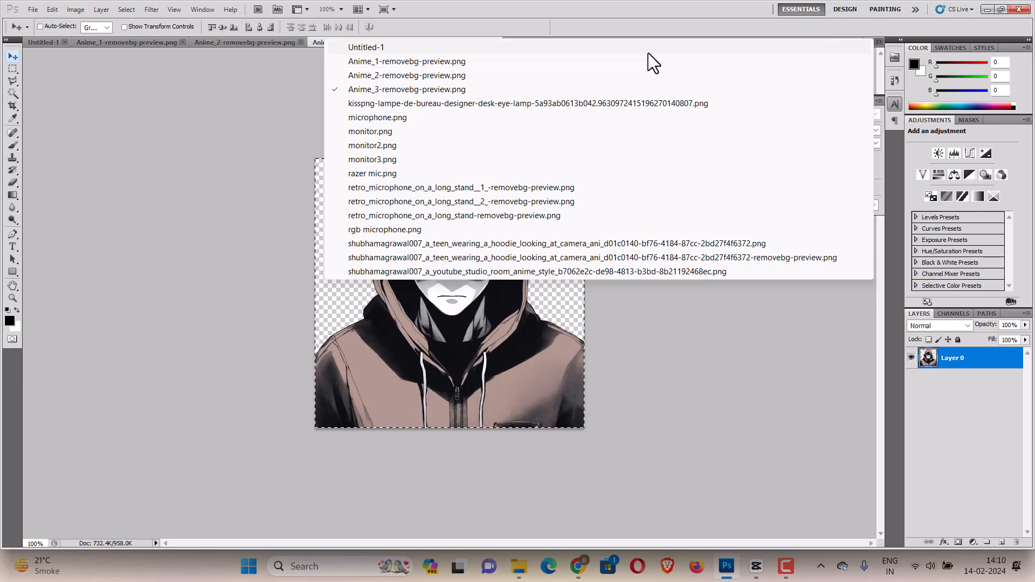
left_click(648, 49)
key("ctrl+v")
left_click_drag(474, 330, 482, 326)
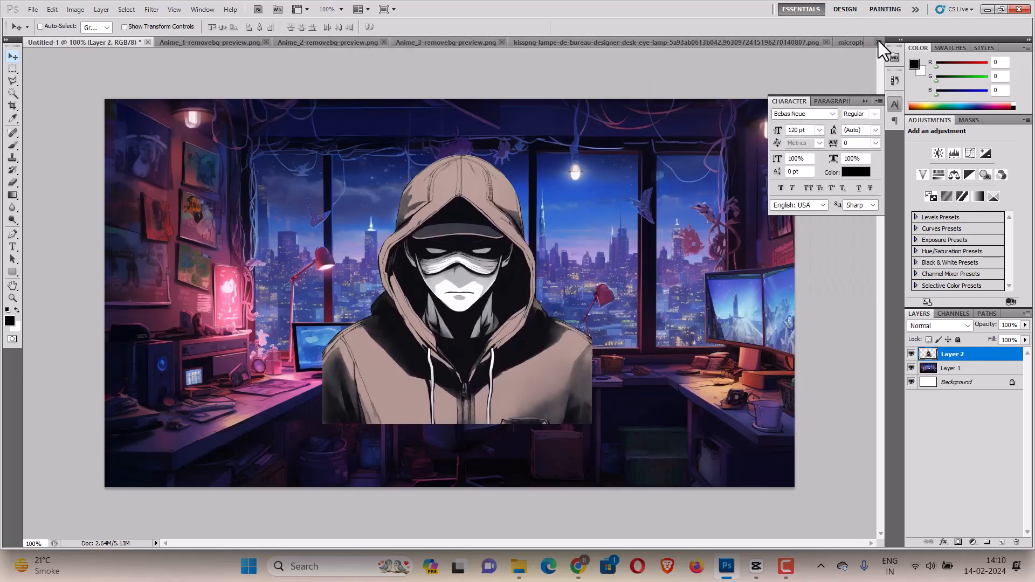
left_click(877, 42)
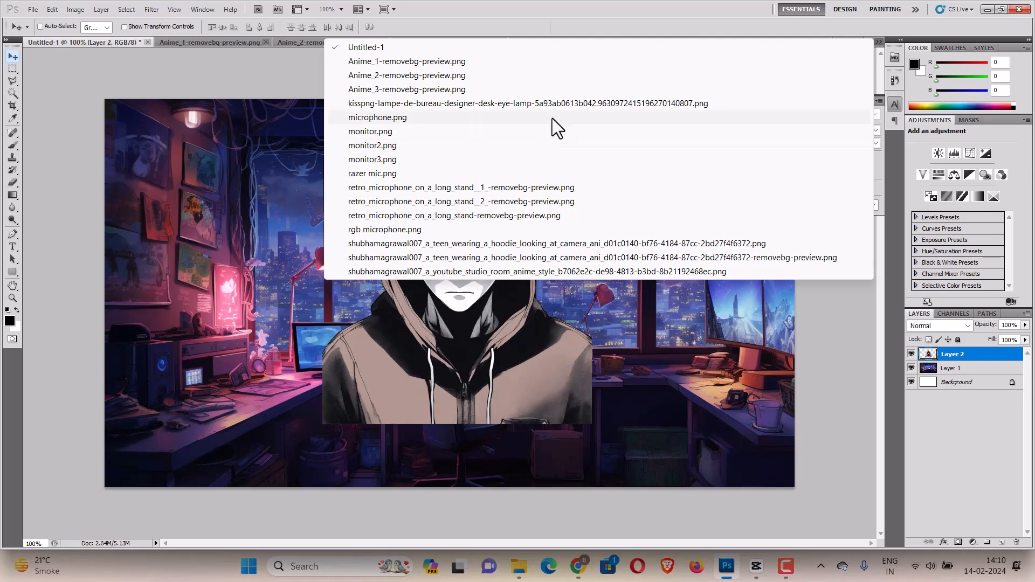
left_click(113, 88)
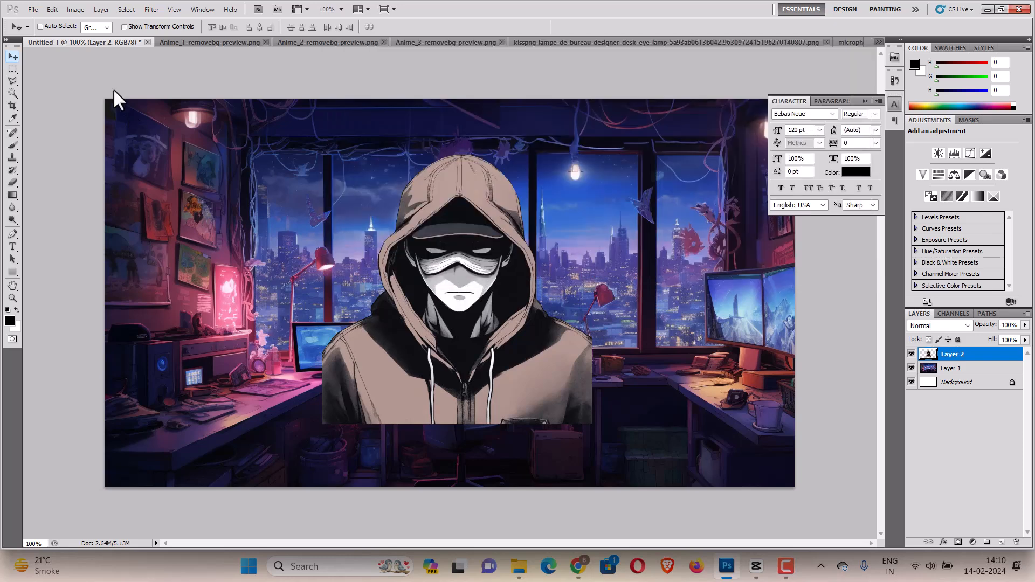
left_click(33, 8)
left_click(40, 33)
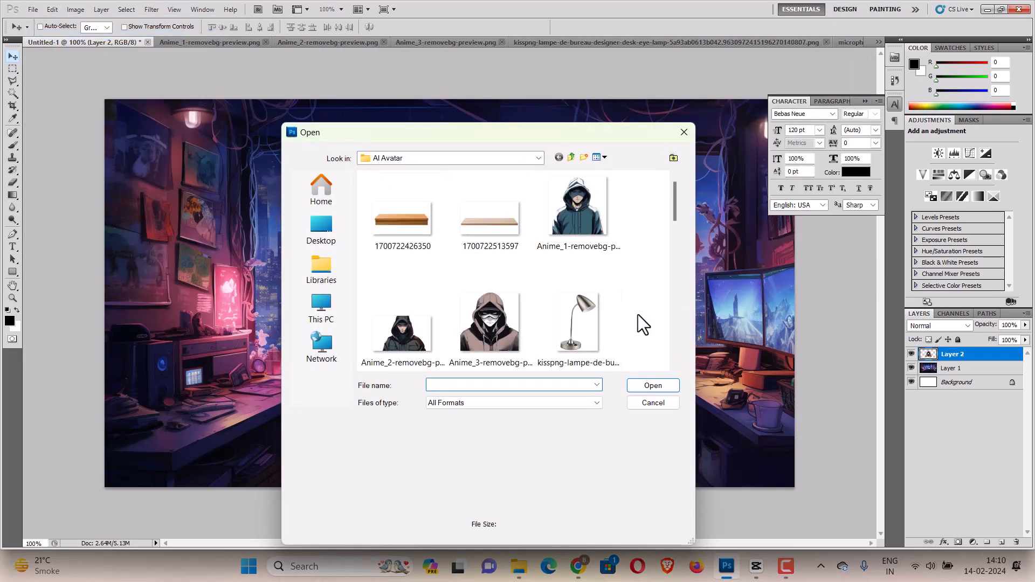
left_click(400, 224)
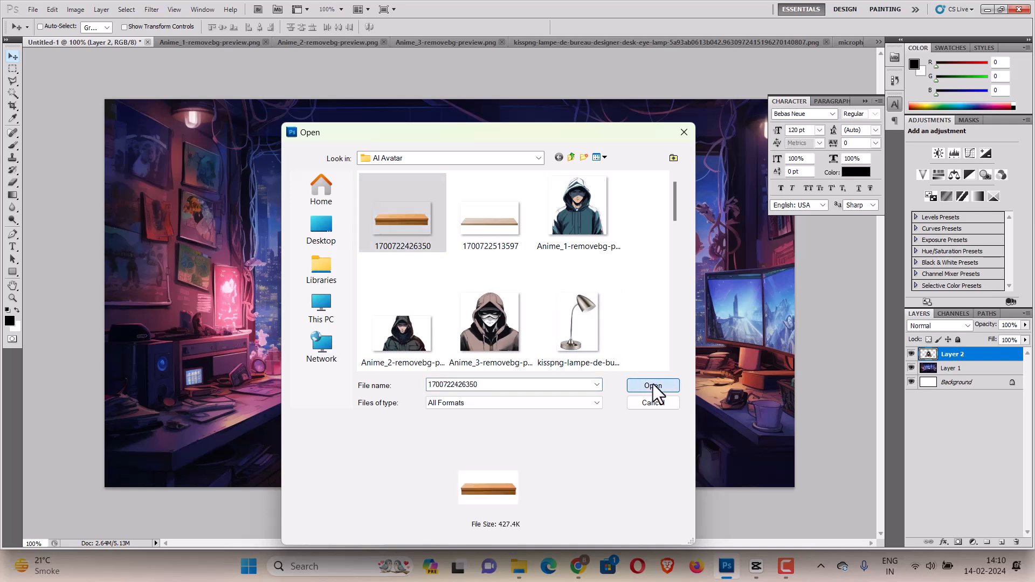
left_click(652, 386)
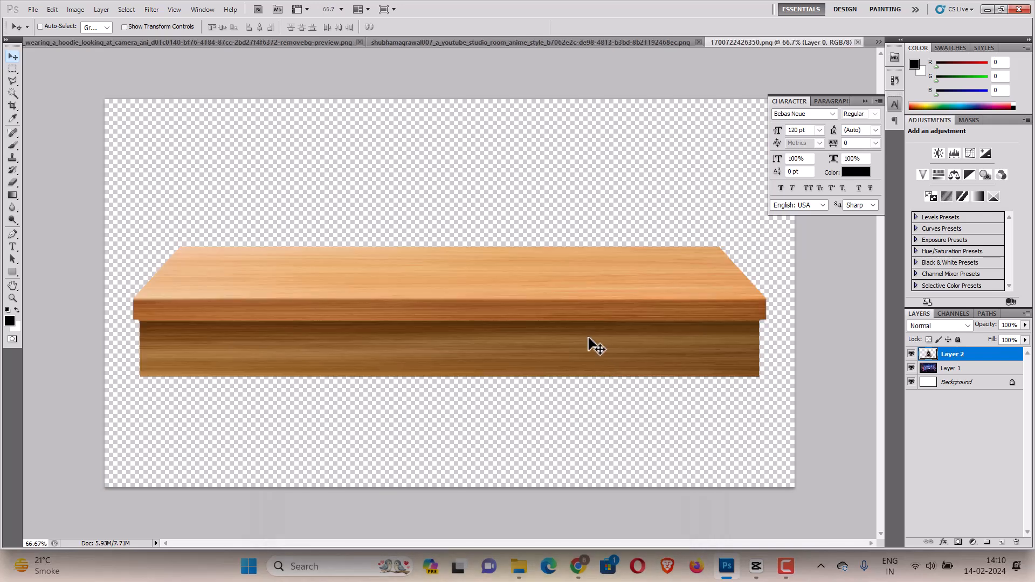
Paste the wooden desk into Untitled-1 and move it down in front of the character.
left_click(878, 40)
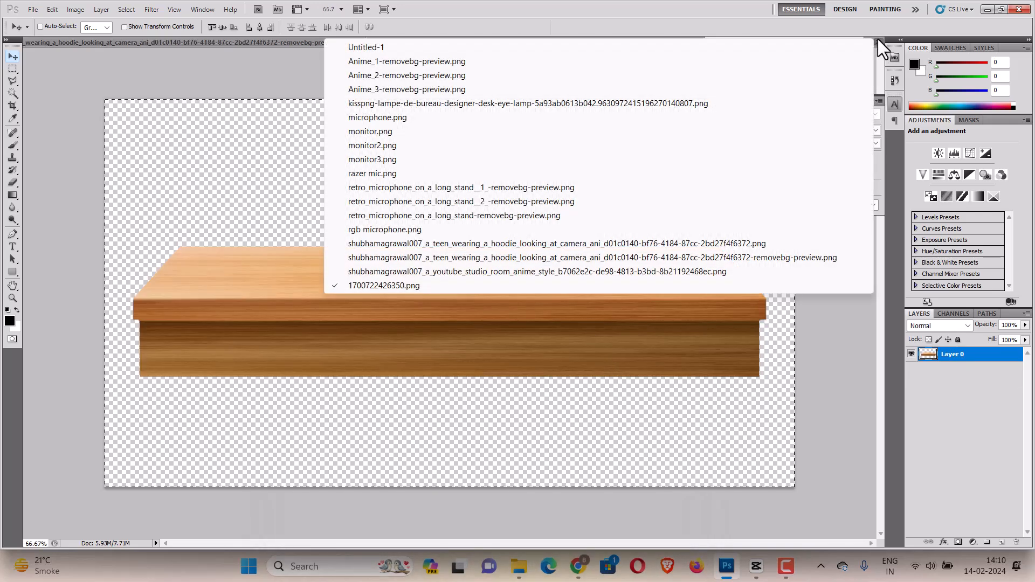
left_click(663, 43)
key("ctrl+v")
left_click_drag(484, 321, 413, 359)
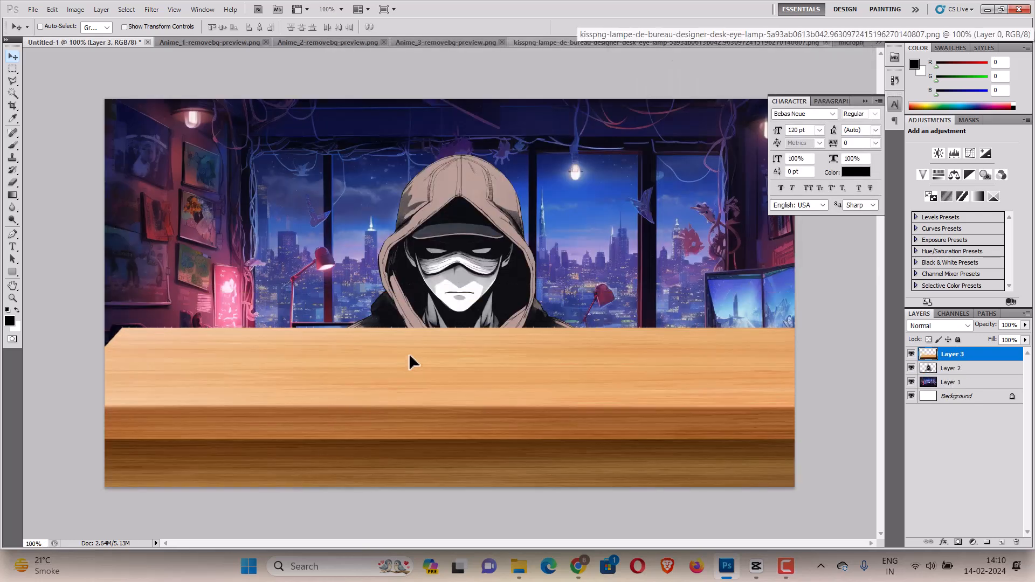
Scale the desk down to about 65% and position it along the bottom of the scene.
key("ctrl+t")
left_click_drag(30, 149, 342, 268)
left_click_drag(520, 423, 396, 441)
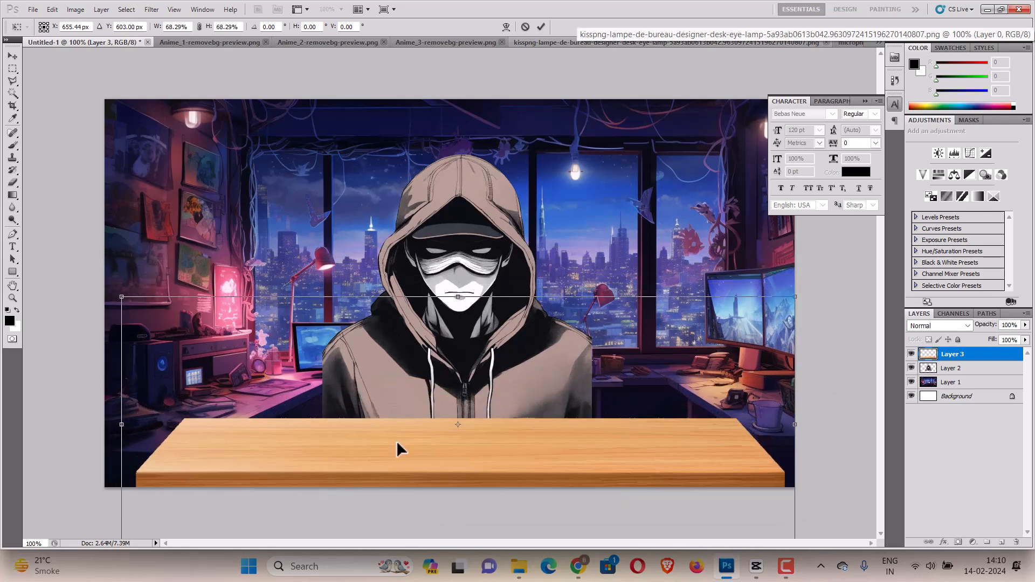
left_click_drag(122, 297, 141, 314)
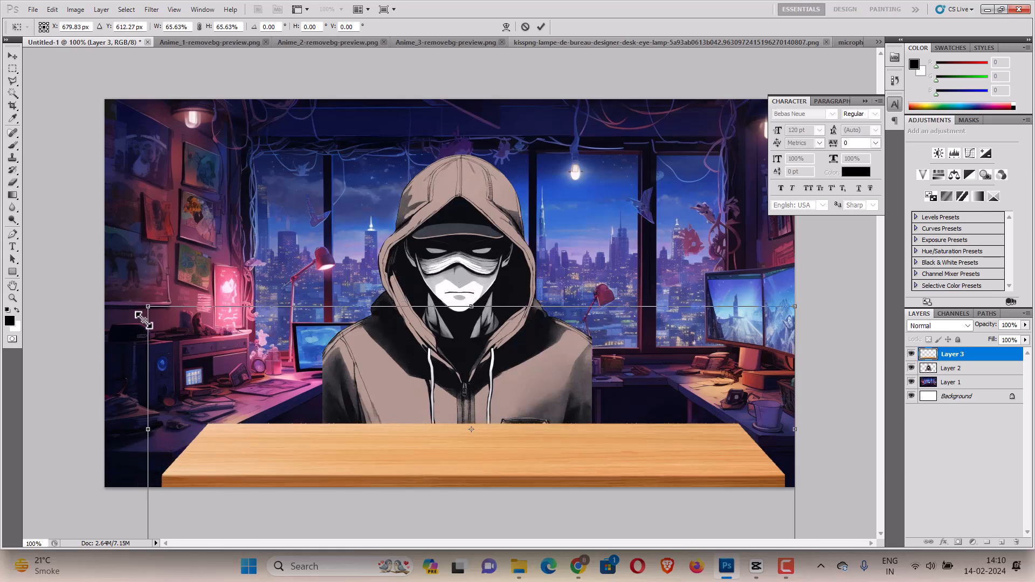
mouse_move(313, 423)
left_mouse_down()
mouse_move(303, 387)
mouse_move(303, 410)
left_mouse_up()
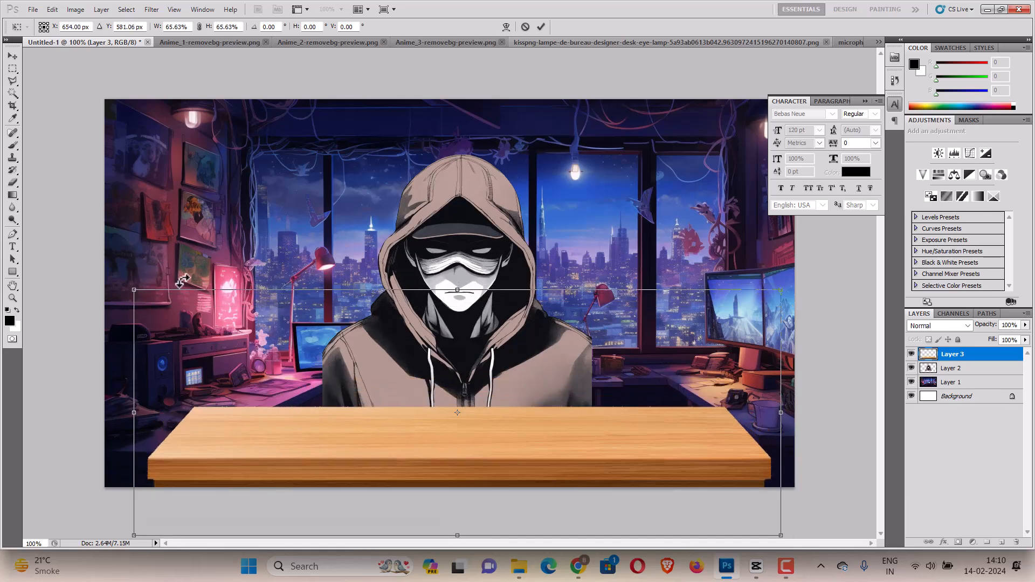
left_click_drag(129, 290, 140, 296)
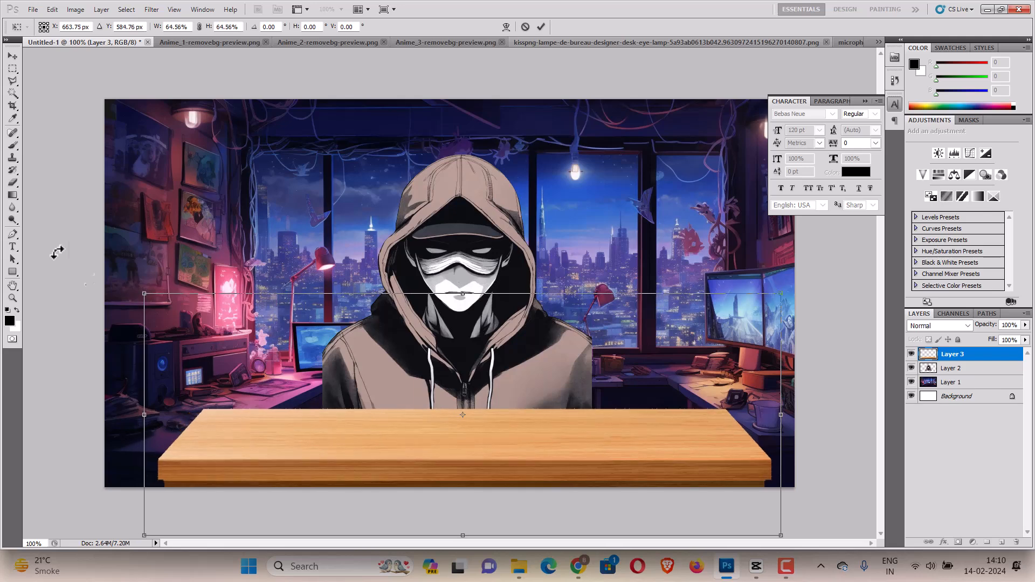
left_click(10, 56)
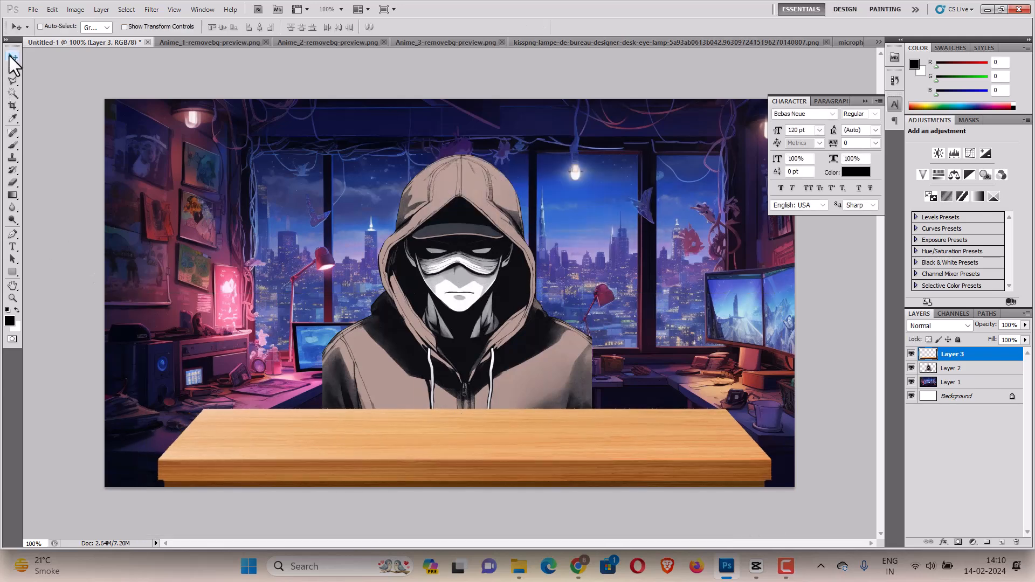
Scale the hooded character layer to about 79% and center it behind the desk.
left_click(952, 368)
mouse_move(503, 333)
left_mouse_down()
mouse_move(502, 281)
mouse_move(502, 322)
left_mouse_up()
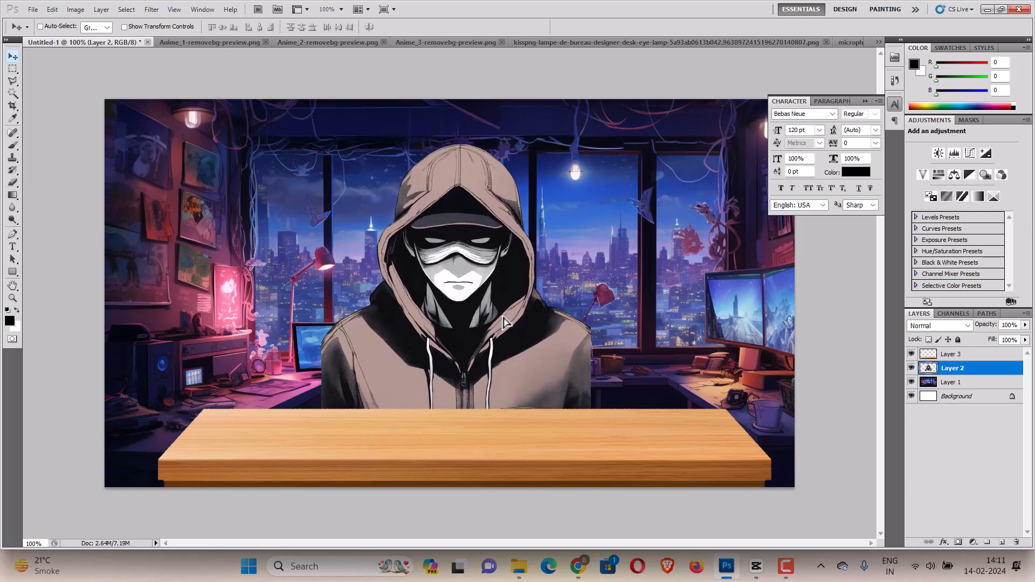
key("ctrl+t")
left_click_drag(318, 144, 367, 192)
left_click_drag(477, 339, 459, 345)
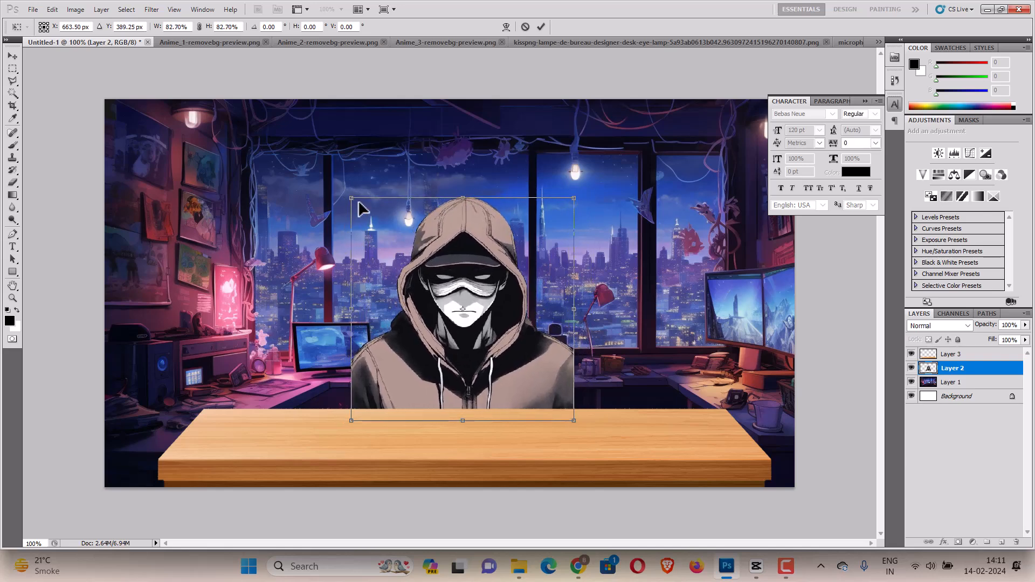
left_click_drag(352, 199, 361, 209)
left_click_drag(451, 324, 441, 325)
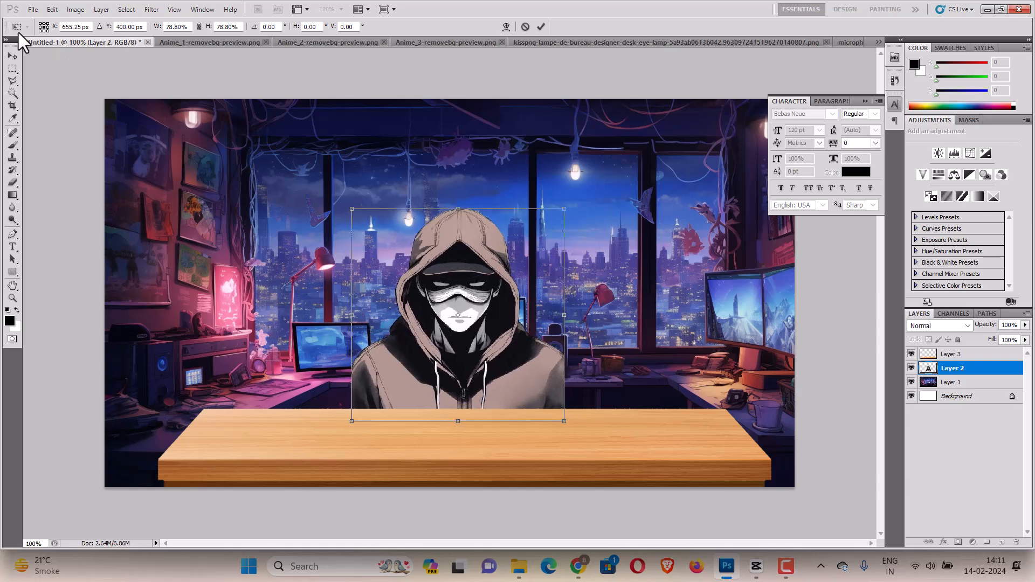
left_click(10, 51)
key("Return")
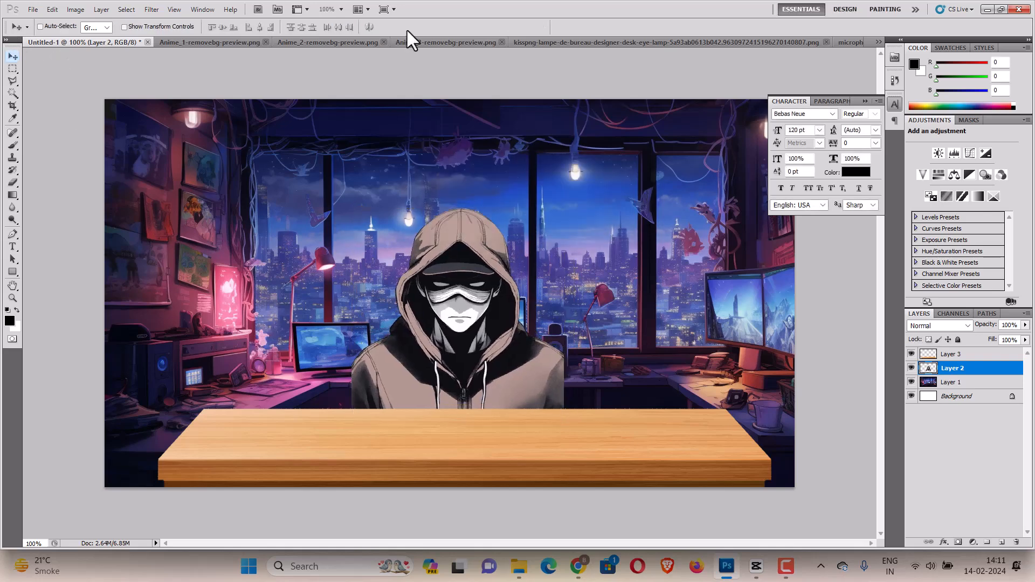
Paste the monitor image into Untitled-1 and move its layer above the desk layer.
left_click(562, 38)
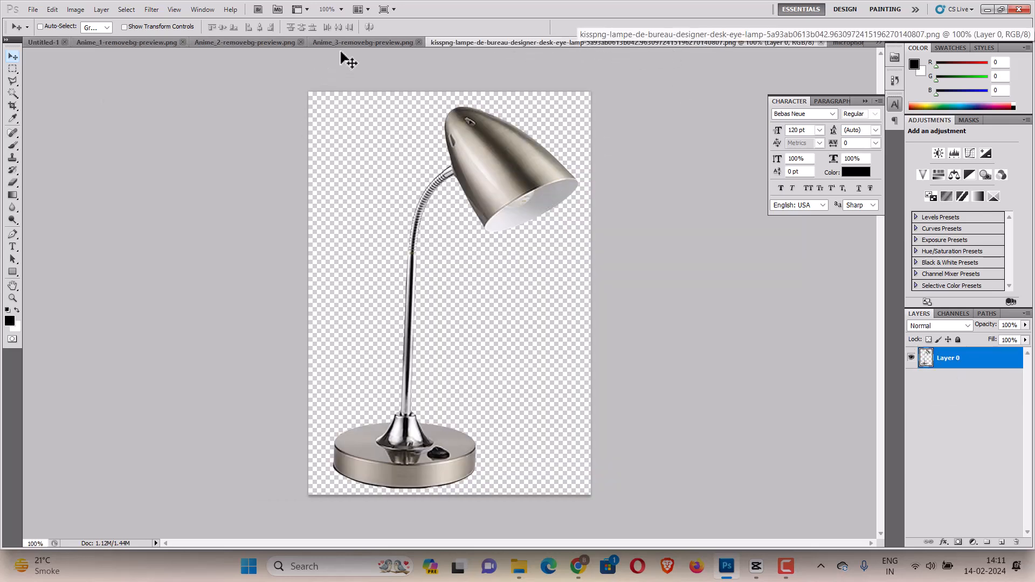
left_click(356, 45)
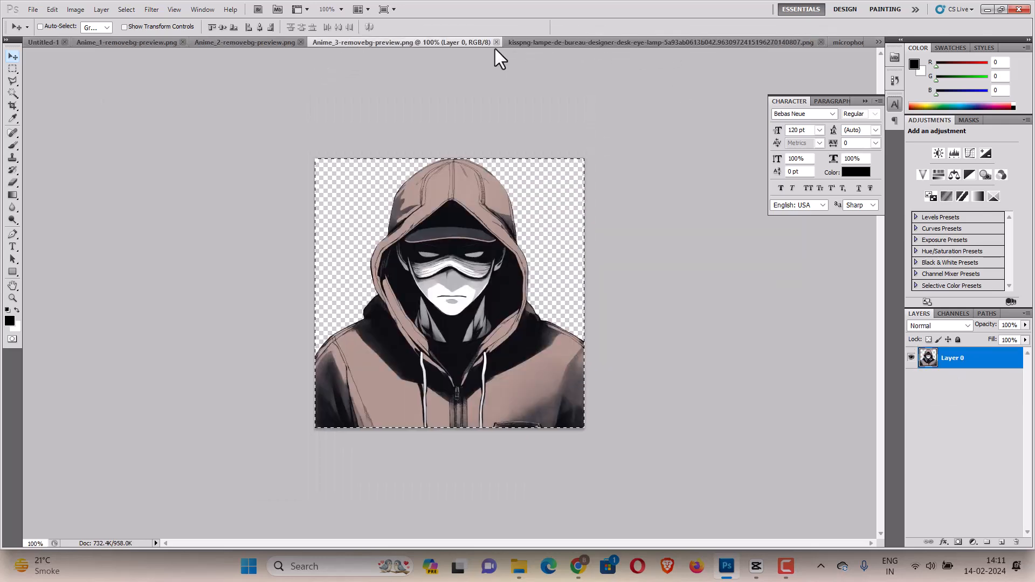
left_click(878, 41)
left_click(636, 131)
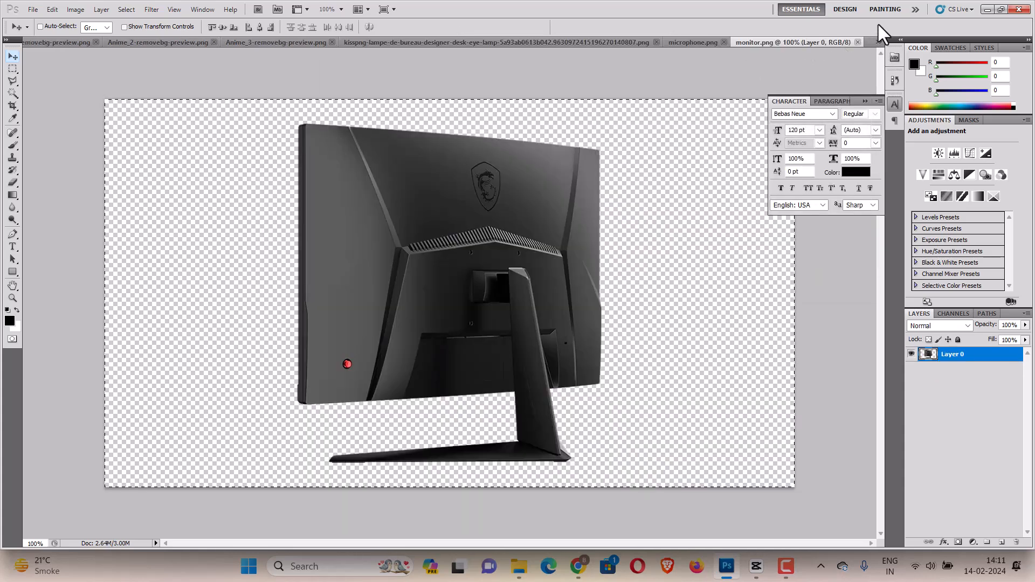
left_click(879, 42)
left_click(628, 46)
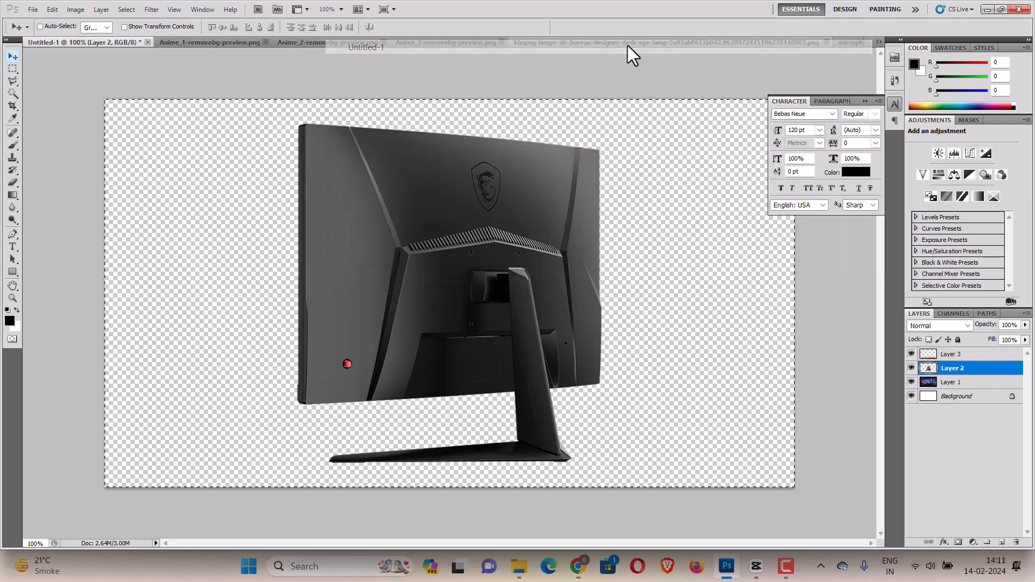
key("ctrl+v")
left_click_drag(496, 312, 591, 323)
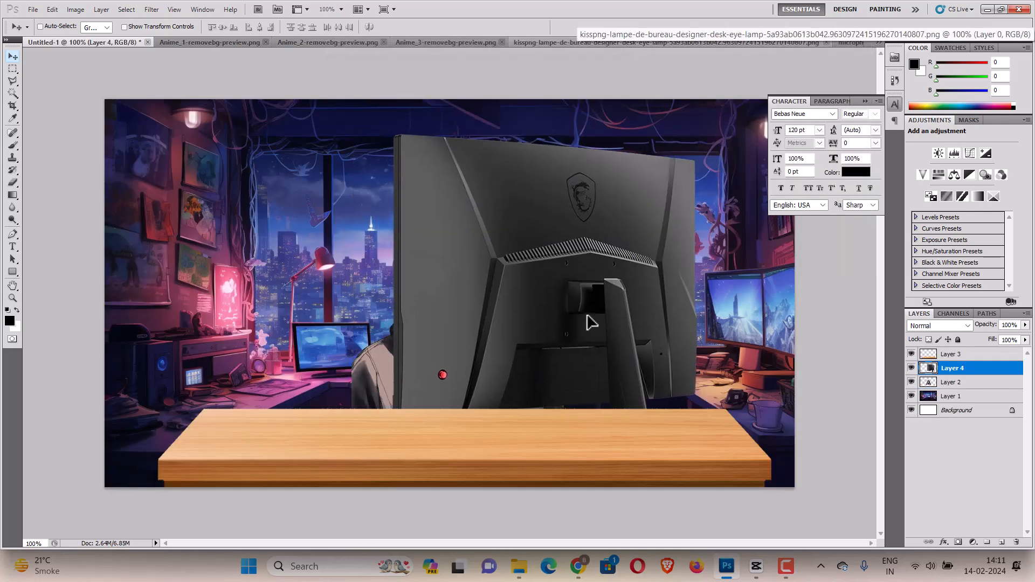
left_click_drag(948, 375, 978, 352)
Scale the monitor to about 51% and place it on the desk to the right of the character.
key("ctrl+t")
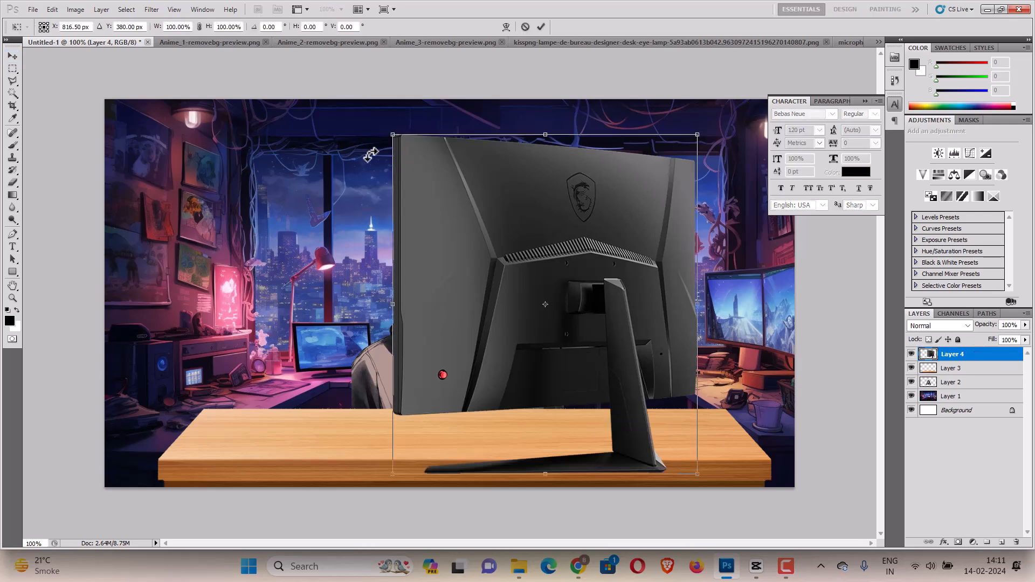
left_click_drag(387, 132, 541, 294)
left_click_drag(601, 366, 630, 325)
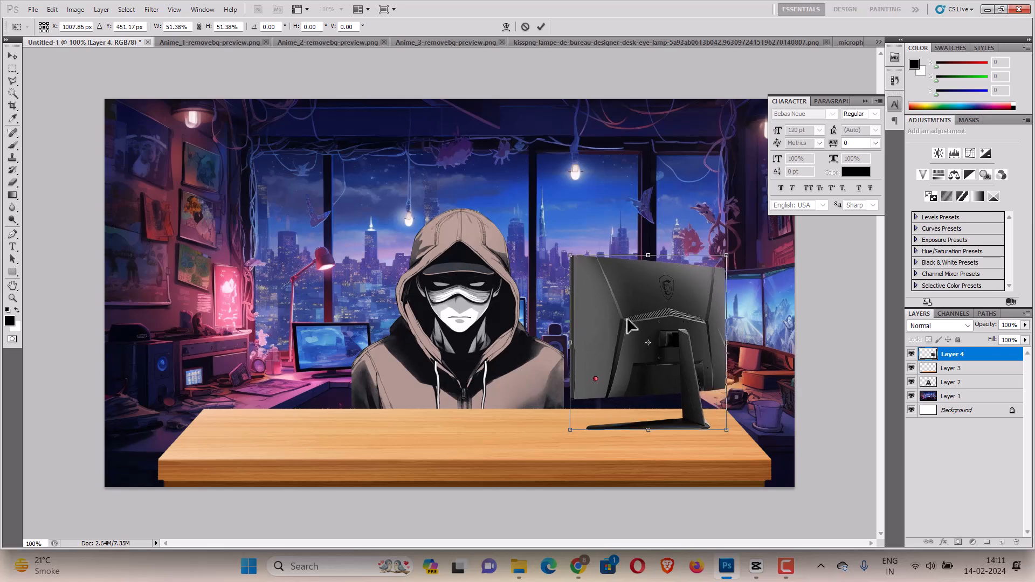
left_click(12, 56)
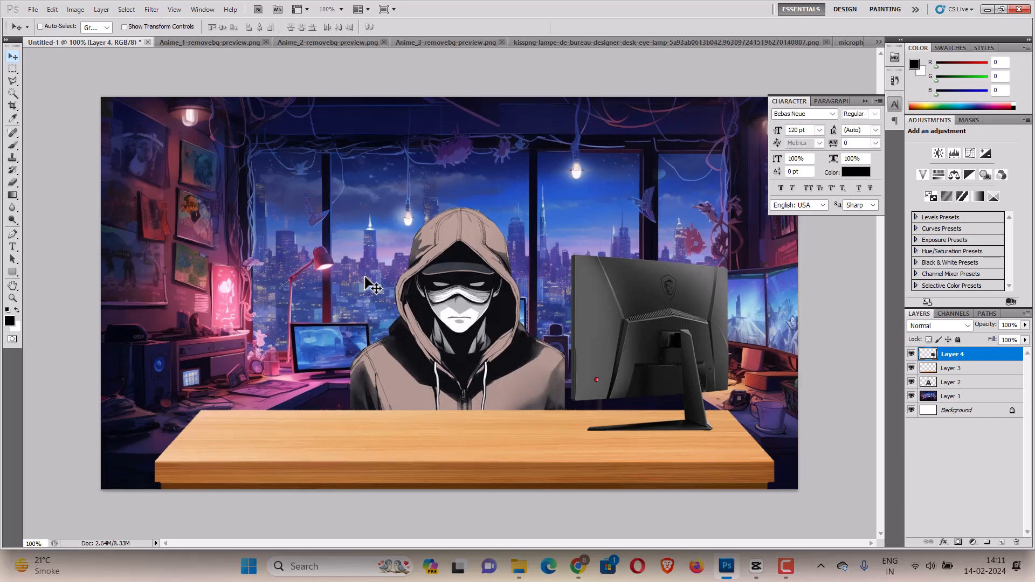
Select the character layer and sample the white of its face with the Eyedropper.
key("ctrl+plus")
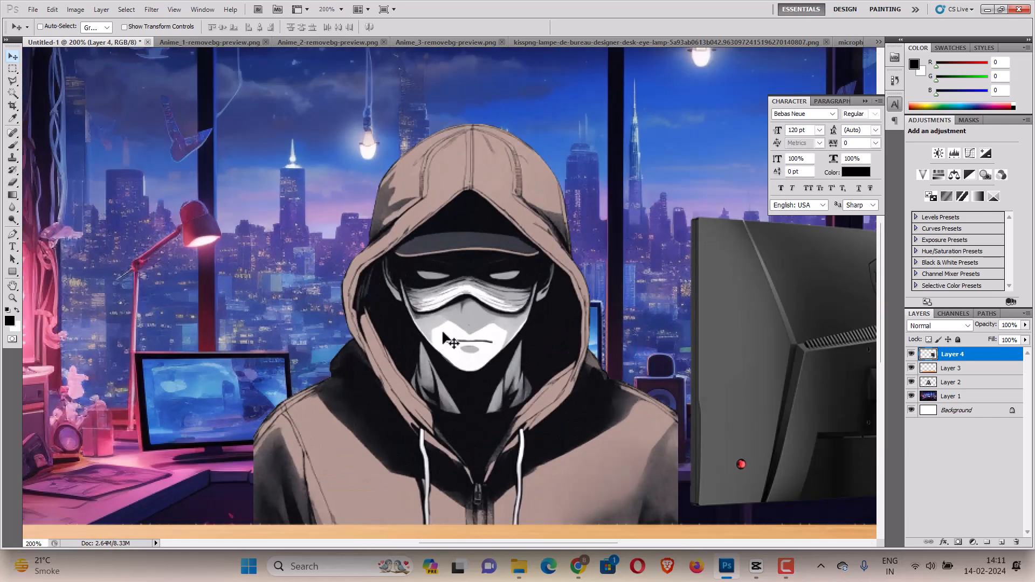
left_click(939, 385)
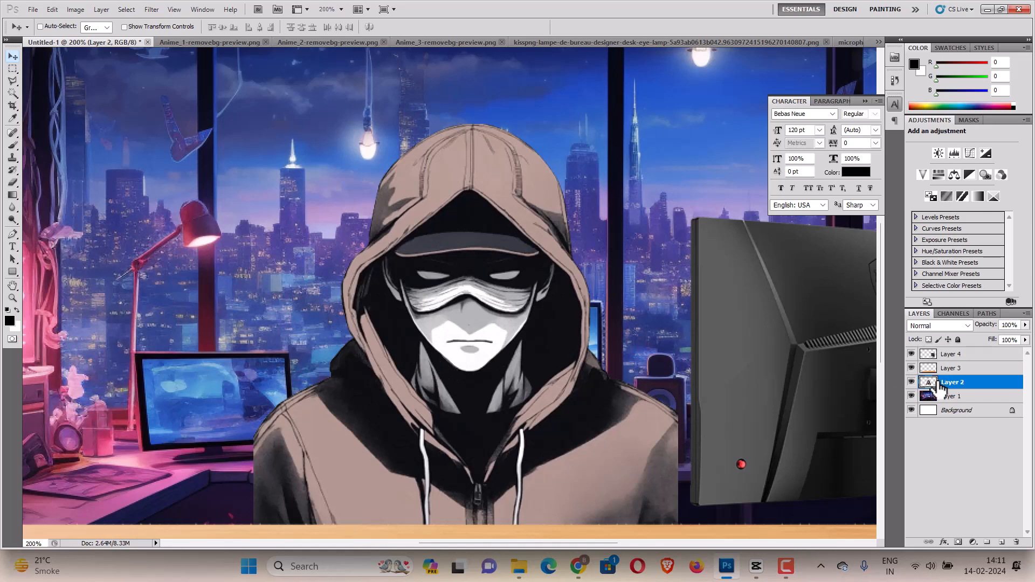
left_click(16, 141)
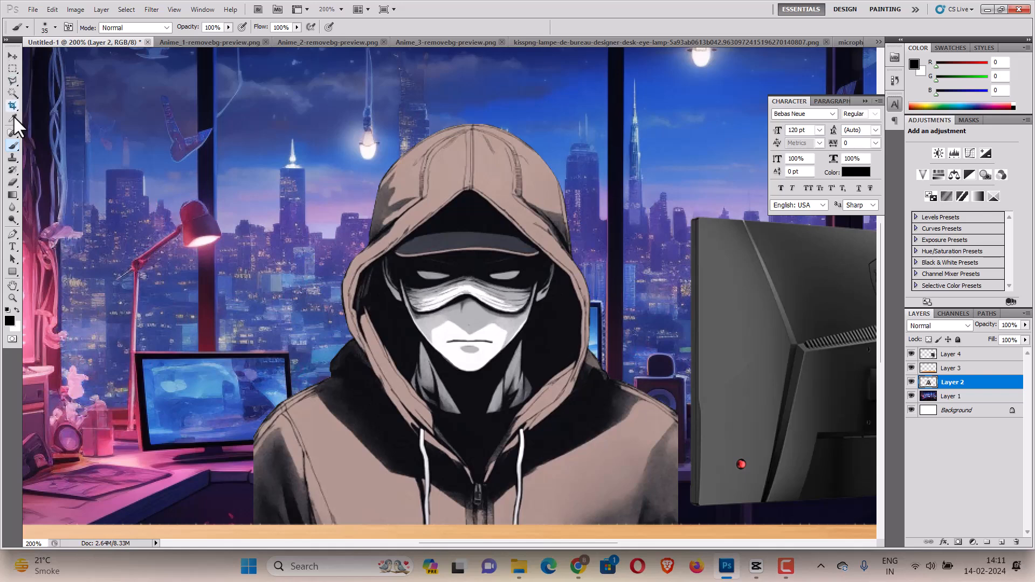
left_click(13, 119)
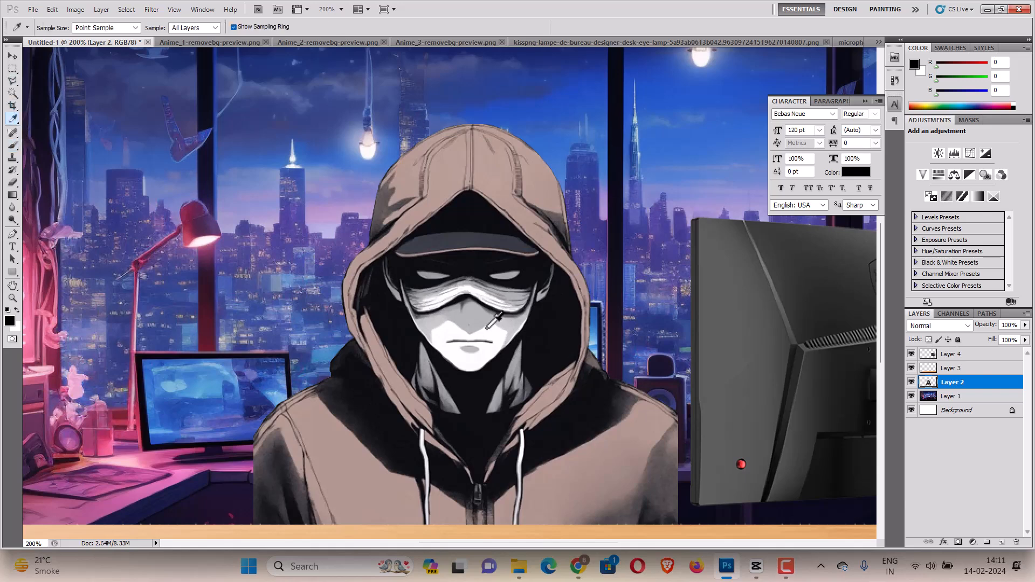
left_click(487, 328)
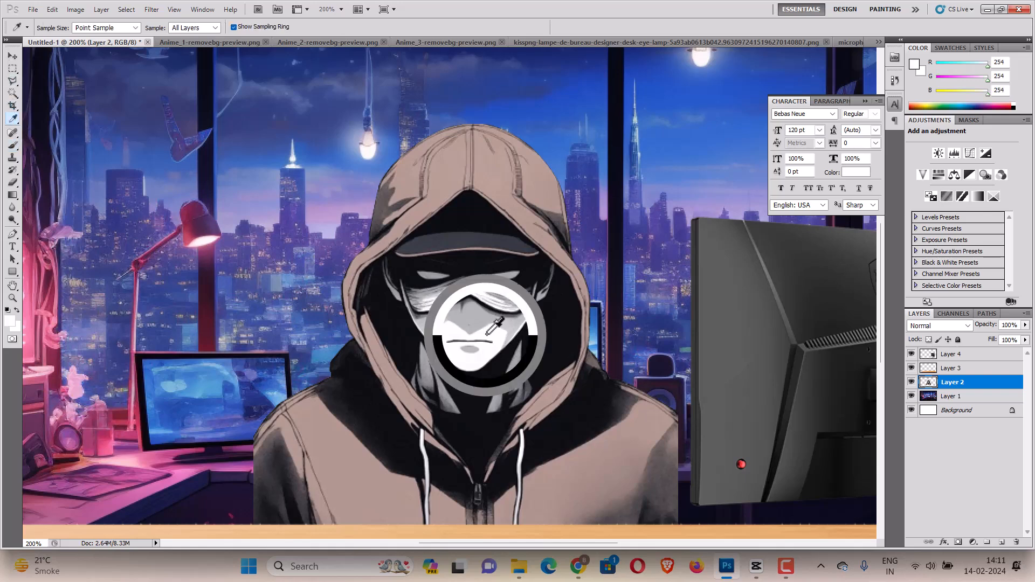
Paint over the mark on the character's cheek with a 17 px brush at 0% hardness.
left_click(13, 146)
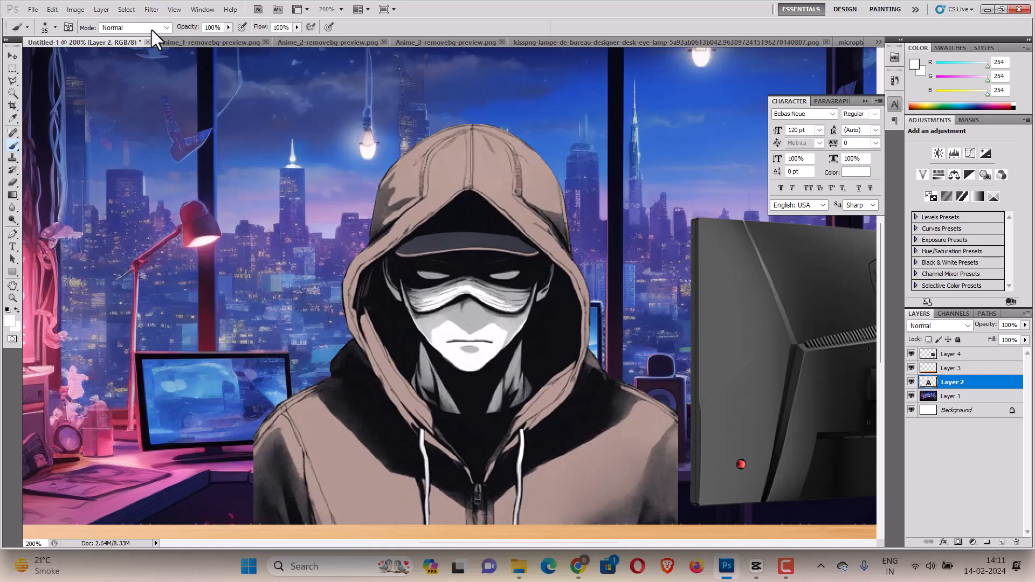
left_click(54, 28)
left_click_drag(32, 56, 26, 60)
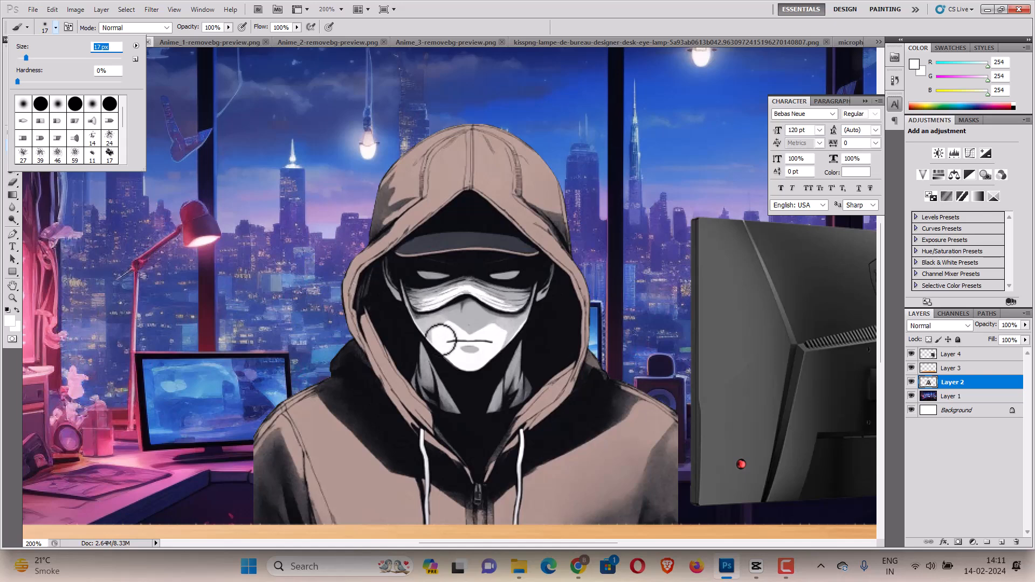
mouse_move(449, 342)
left_mouse_down()
mouse_move(486, 343)
mouse_move(480, 352)
mouse_move(463, 350)
mouse_move(486, 343)
mouse_move(454, 346)
left_mouse_up()
key("ctrl+minus")
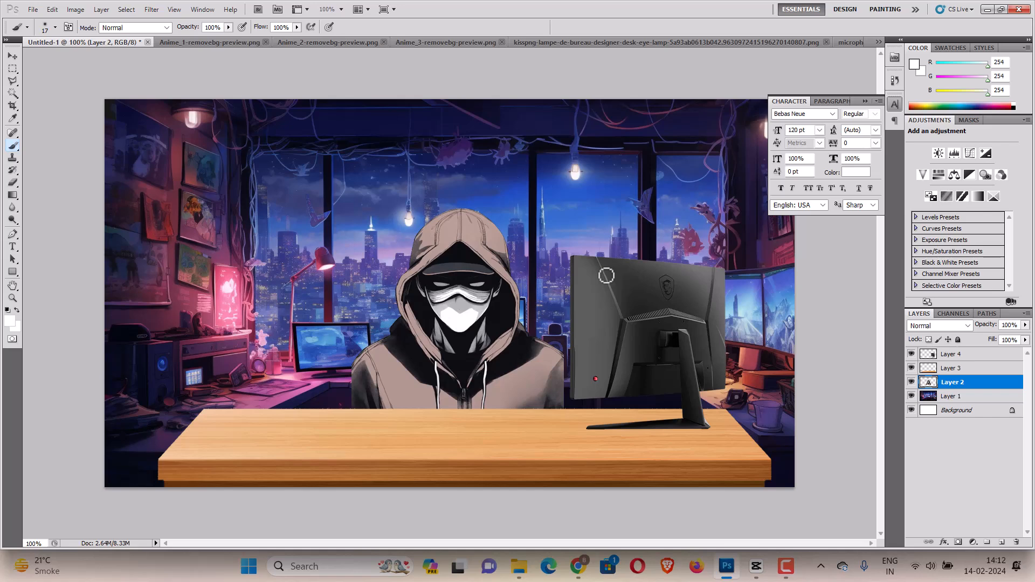
Save the composition as a JPEG named Ai Avatar New in the AI Avatar folder at quality 12 Maximum.
left_click(31, 9)
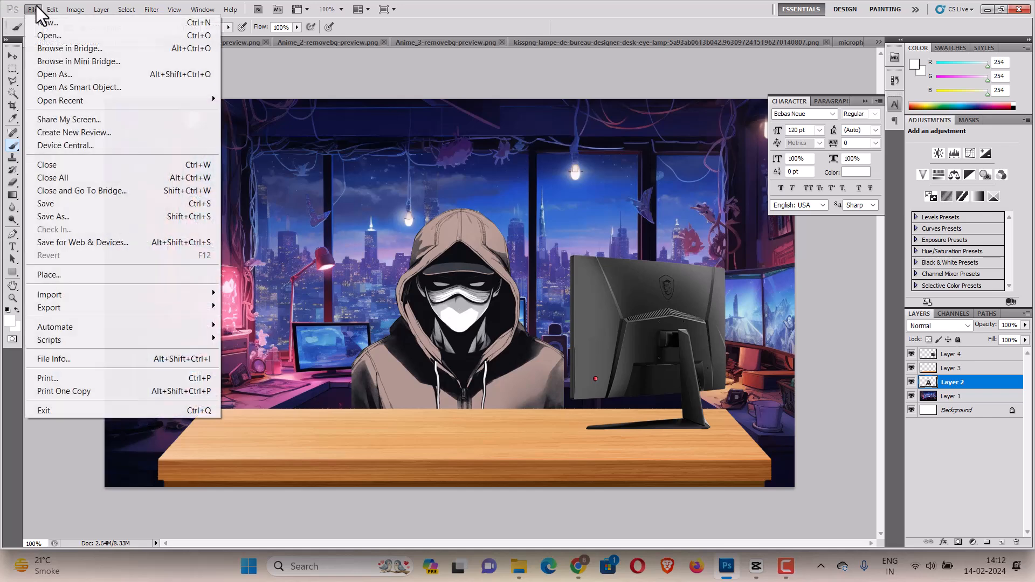
left_click(69, 215)
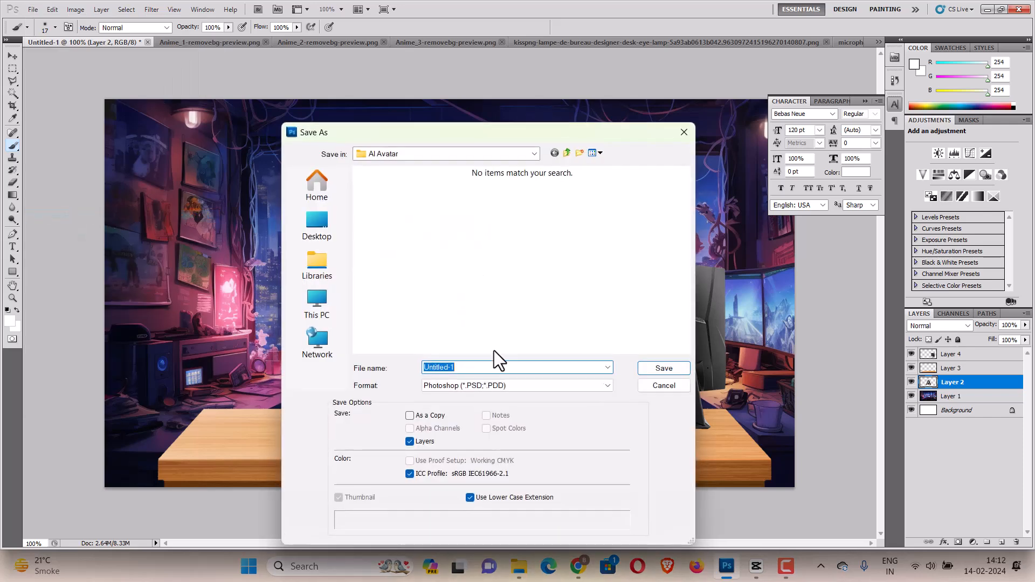
type("Ai Avatar New")
left_click(512, 383)
key("j")
key("Return")
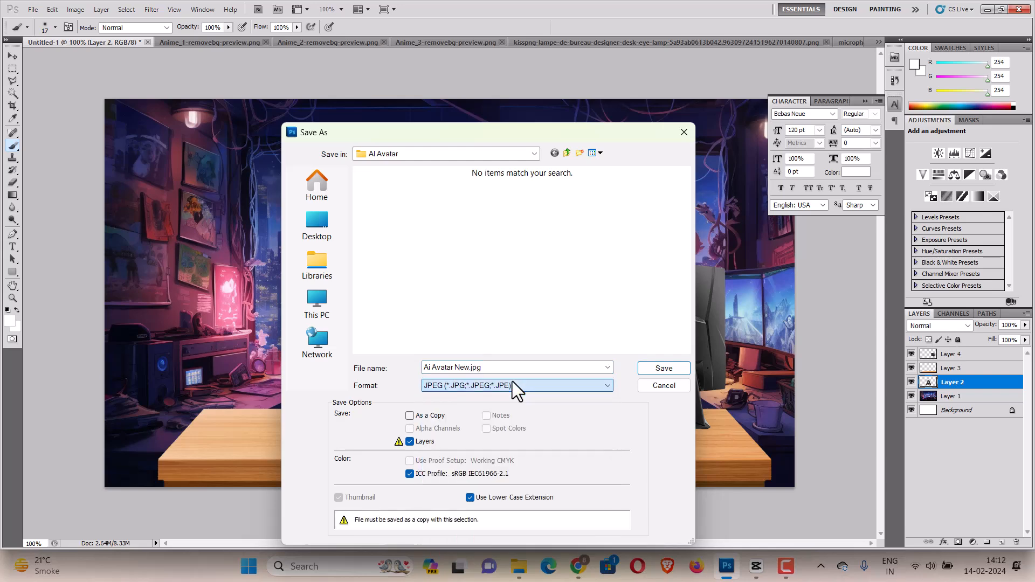
key("Return")
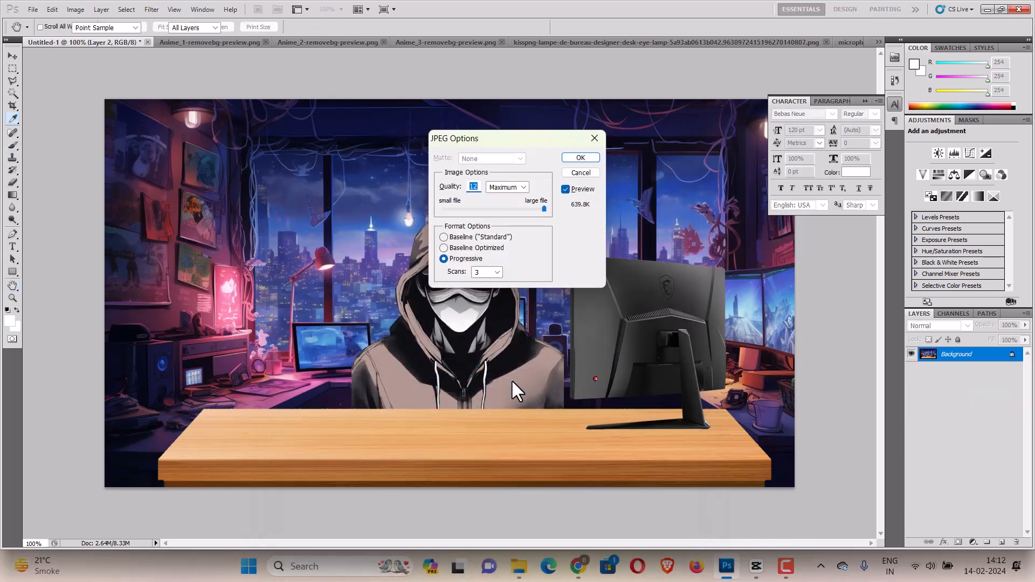
key("Return")
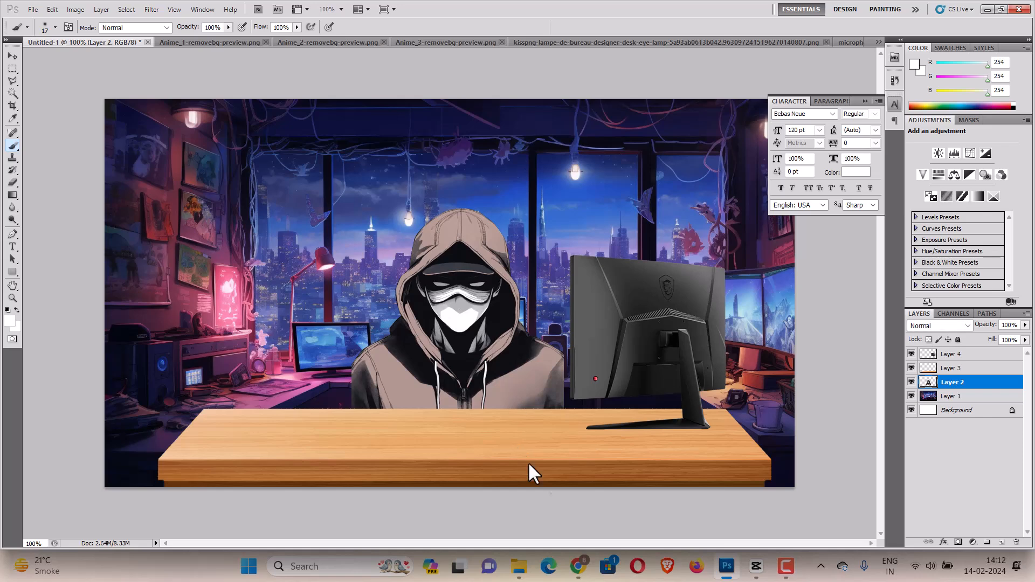
Switch to CapCut, leave the open project and start a new project.
left_click(754, 570)
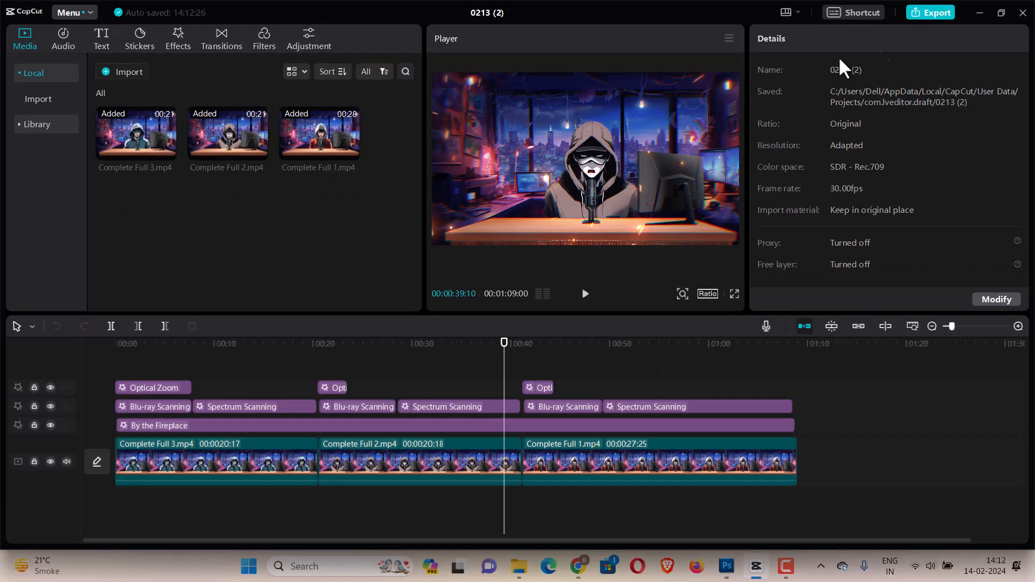
left_click(1022, 13)
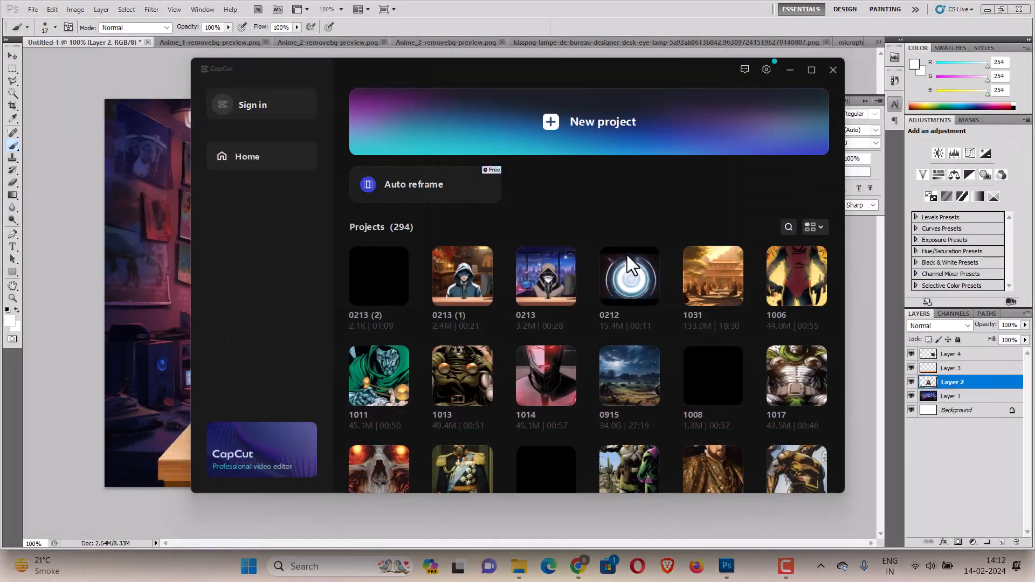
left_click(463, 131)
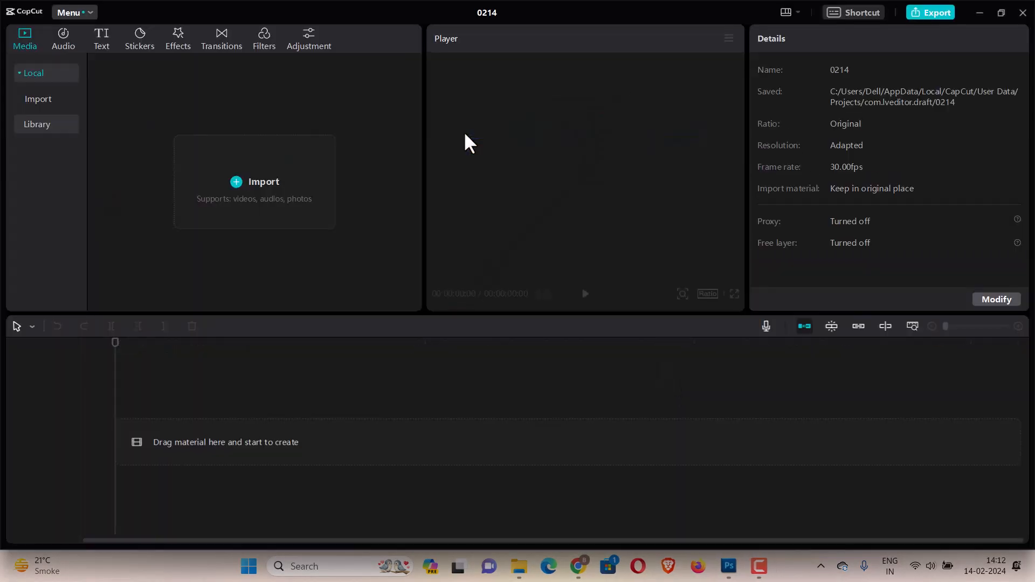
Import the Ai Avatar New image from the AI Avatar folder in Documents and add it to the timeline.
left_click(240, 182)
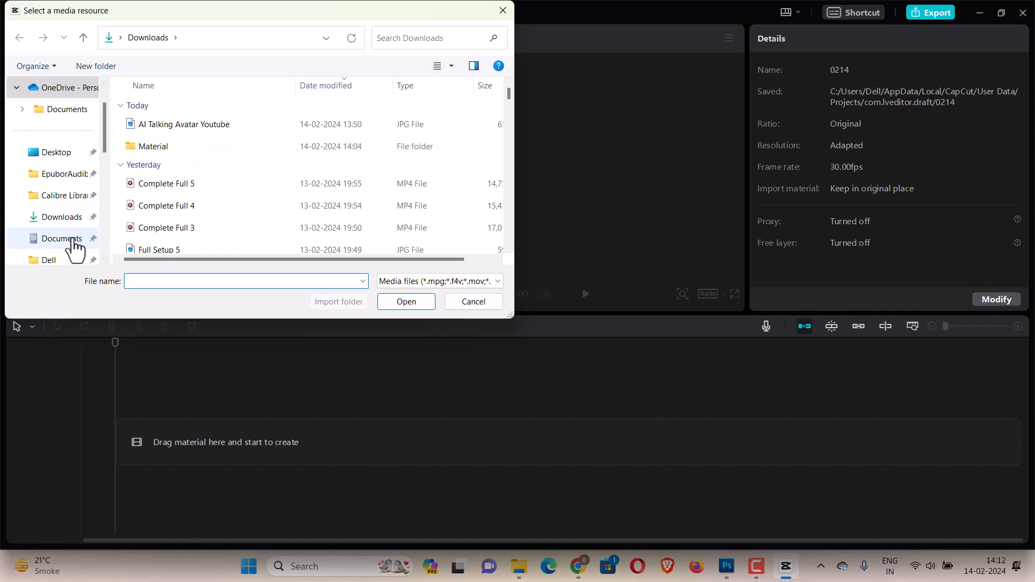
left_click(92, 238)
double_click(187, 154)
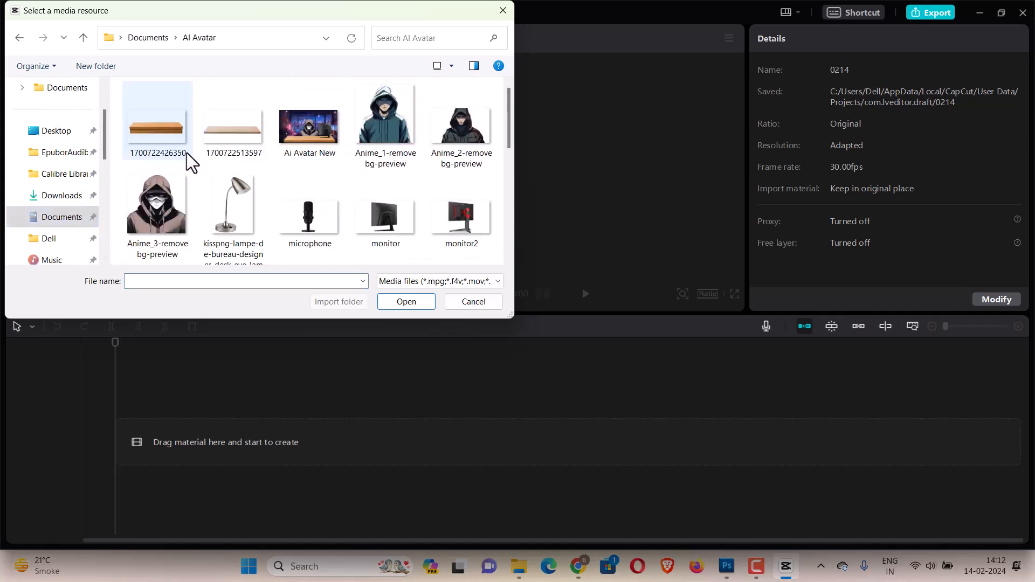
scroll(247, 193, "down", 5)
scroll(245, 191, "up", 5)
left_click(298, 122)
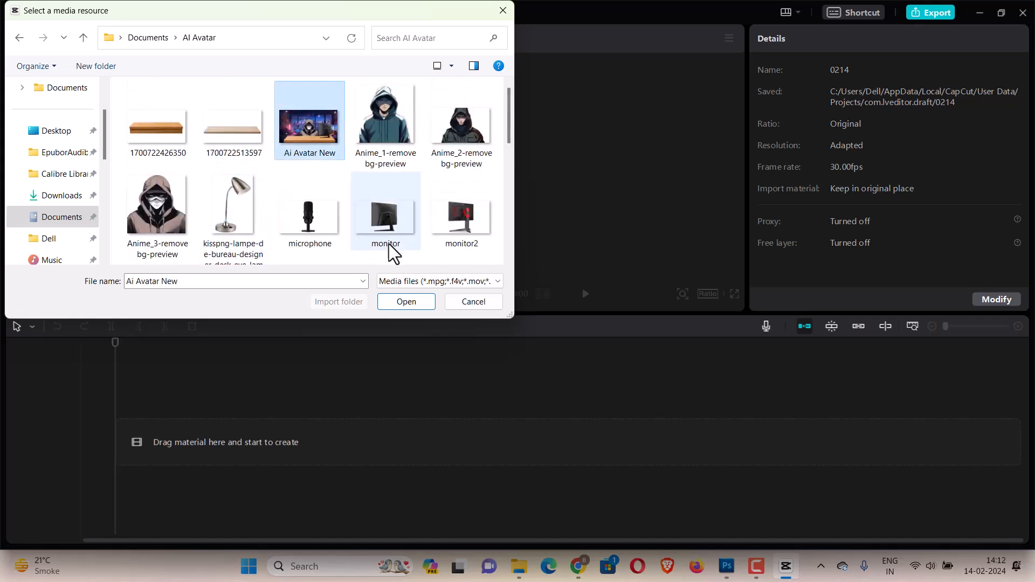
left_click(424, 297)
left_click_drag(155, 150, 135, 434)
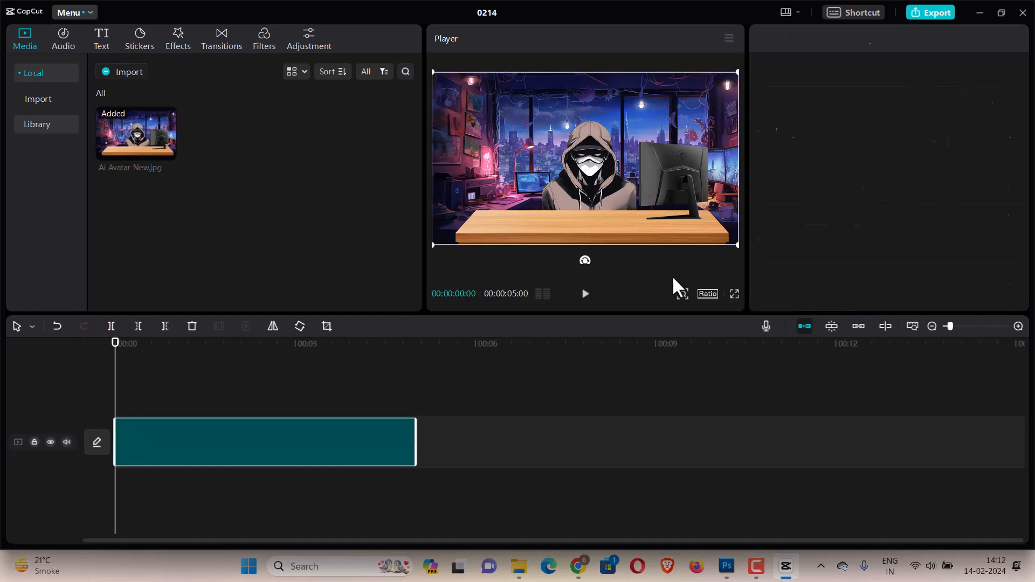
Import the Mouth animation and mouth green screen lipsync videos from the AI Avatar folder into the media bin.
left_click(129, 66)
scroll(313, 163, "down", 5)
scroll(312, 163, "down", 2)
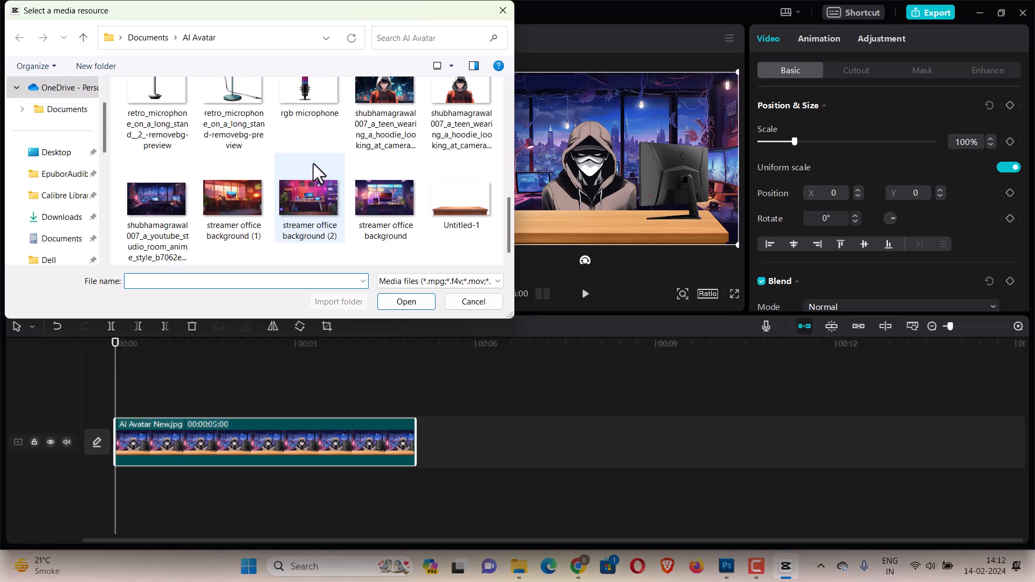
scroll(313, 163, "up", 5)
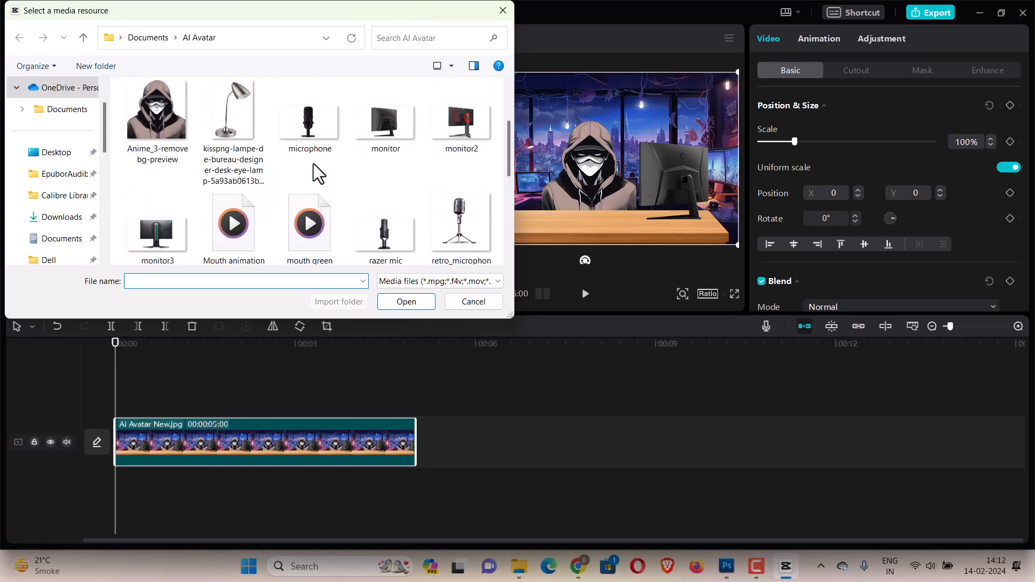
left_click(254, 205)
left_click(410, 301)
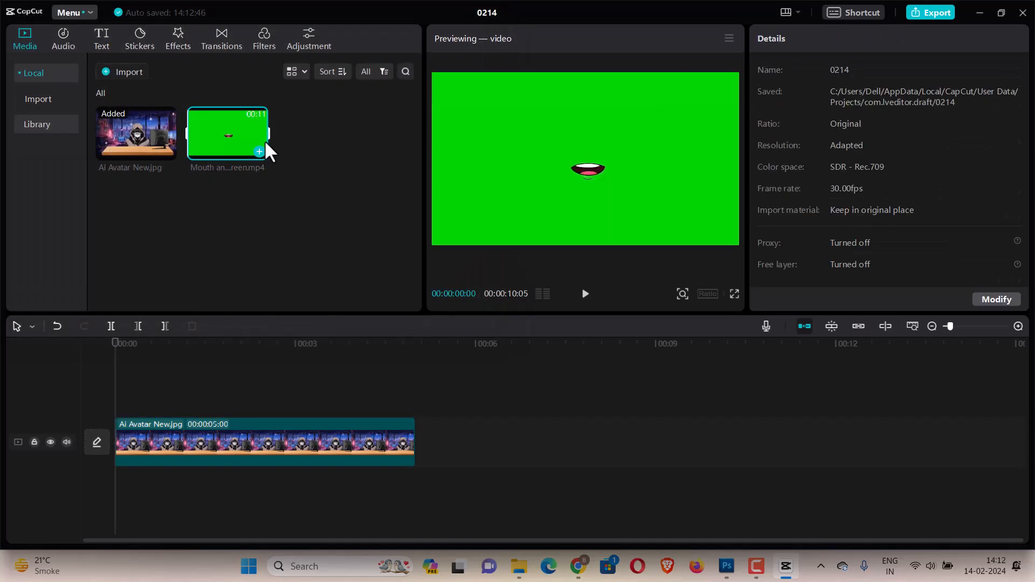
left_click(121, 75)
scroll(324, 188, "down", 2)
left_click(317, 196)
left_click(411, 303)
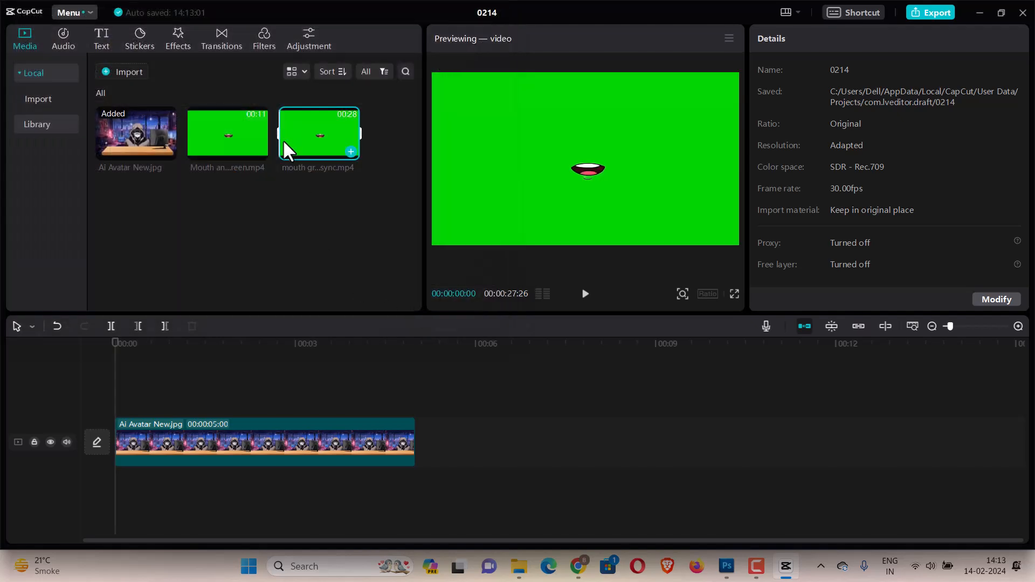
Place the mouth green screen clip on a track above the image and key out its green with Chroma key at strength 100.
left_click_drag(282, 139, 124, 401)
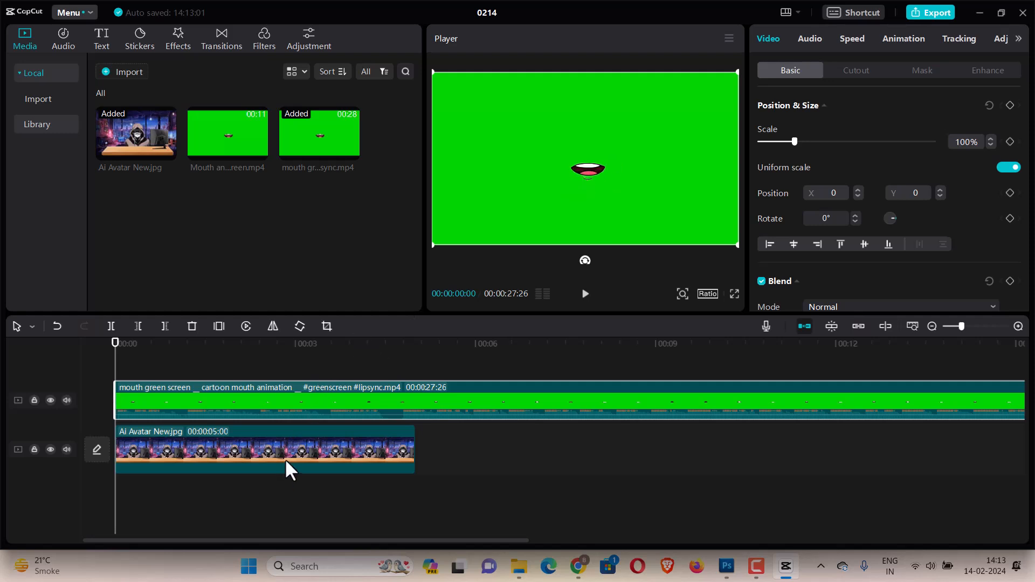
left_click(857, 69)
left_click(762, 105)
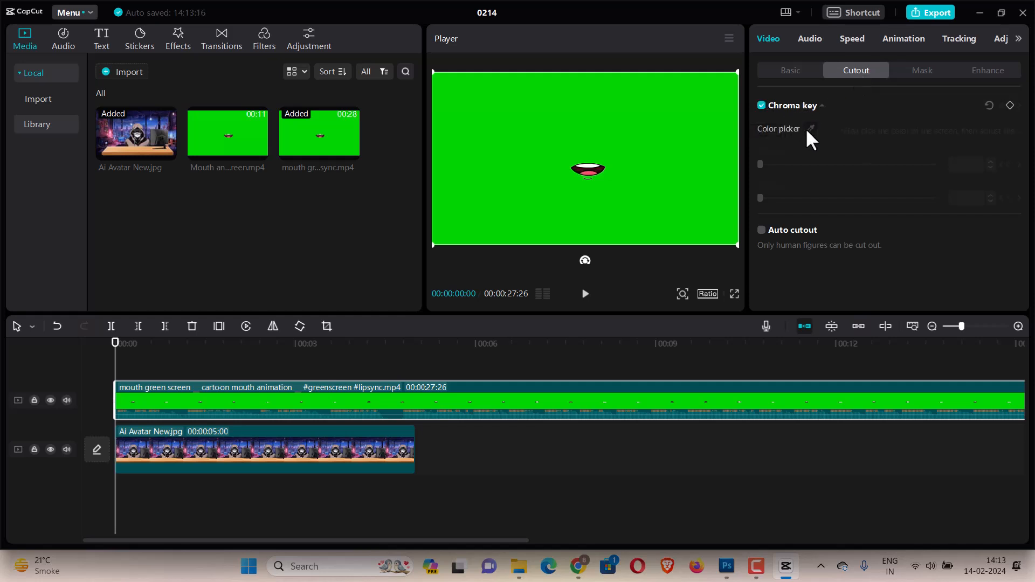
left_click(674, 120)
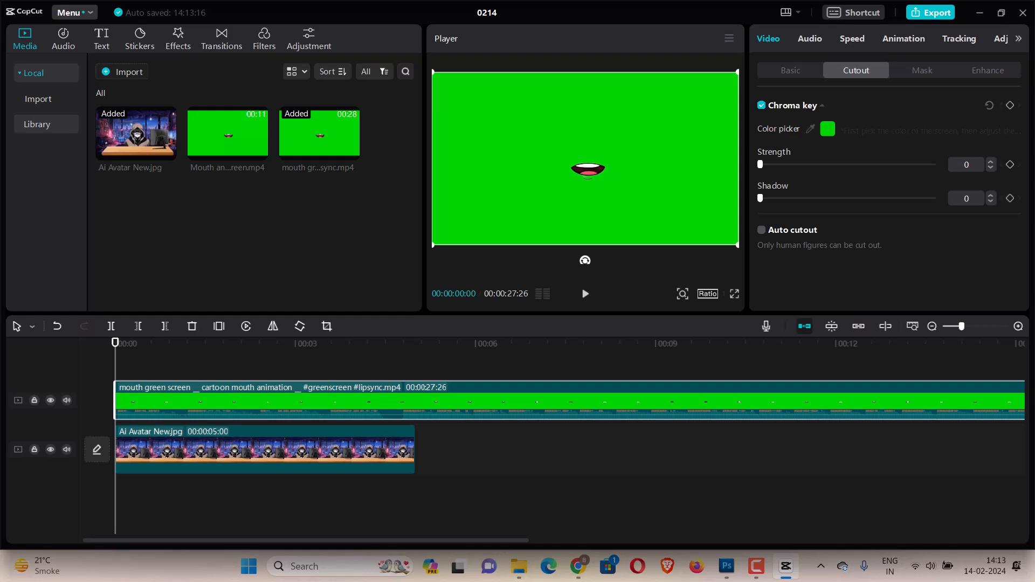
left_click_drag(760, 164, 950, 171)
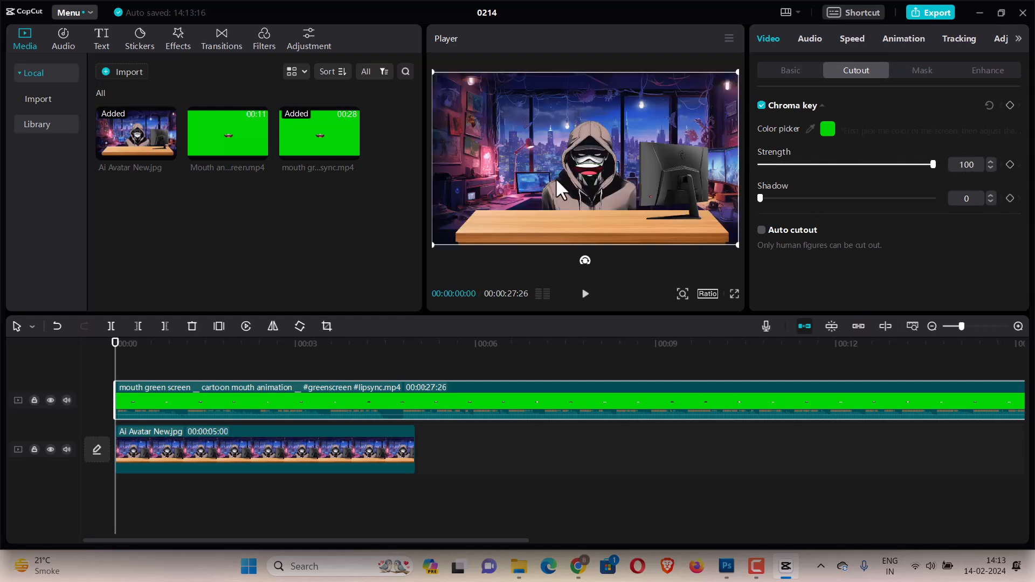
Scale the mouth overlay to 41% and move it onto the character's face.
mouse_move(594, 179)
left_mouse_down()
mouse_move(556, 163)
mouse_move(593, 185)
mouse_move(606, 181)
mouse_move(602, 208)
mouse_move(597, 182)
left_mouse_up()
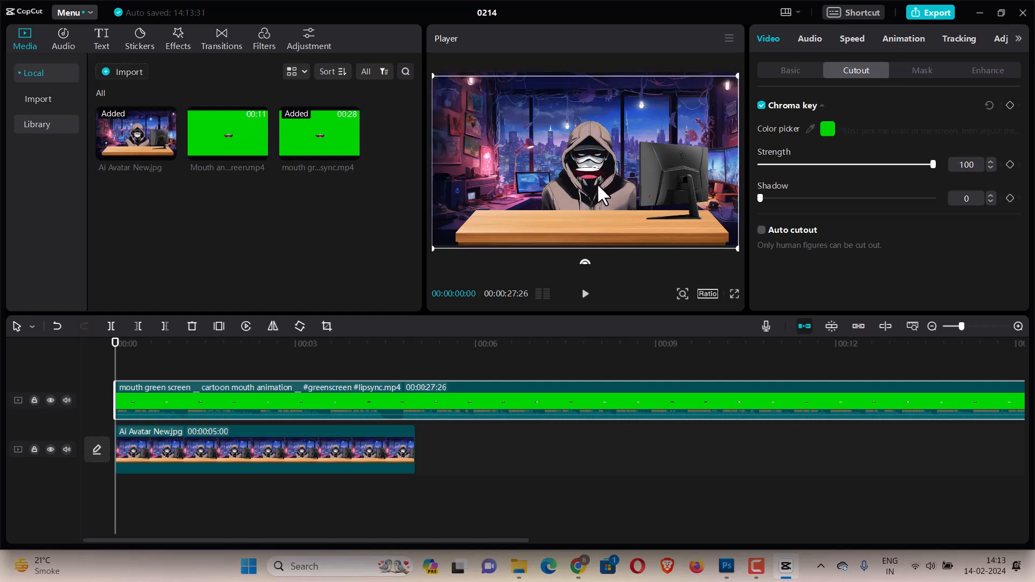
left_click(790, 72)
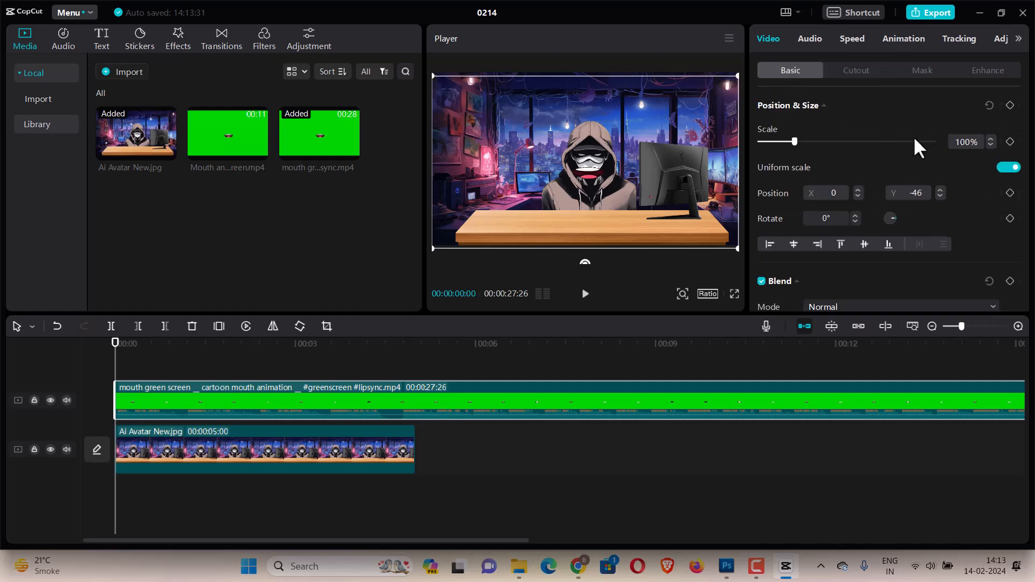
left_click_drag(792, 143, 773, 141)
left_click_drag(589, 146, 592, 150)
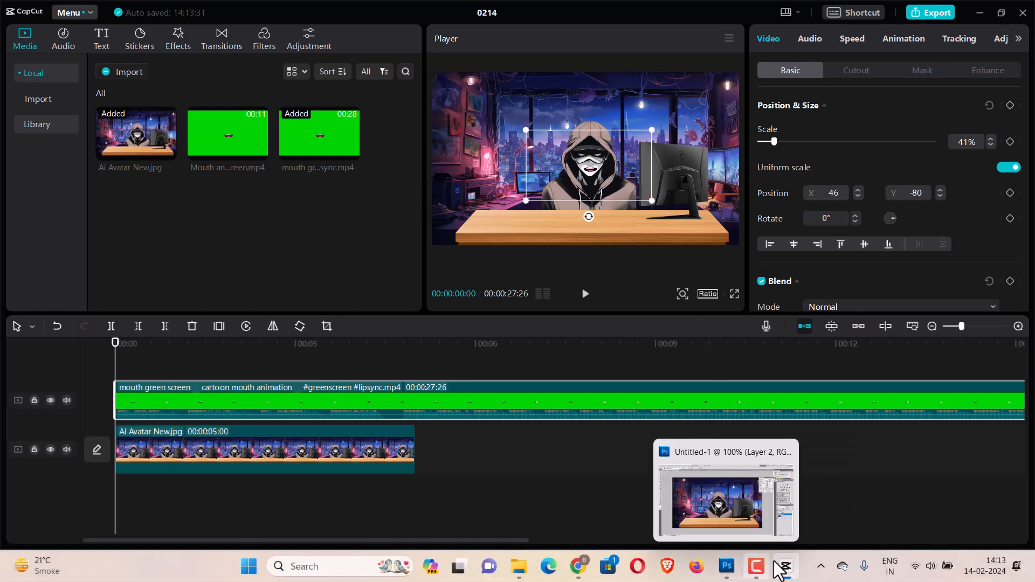
Play back the scene and mute the mouth clip's audio track.
left_click(755, 567)
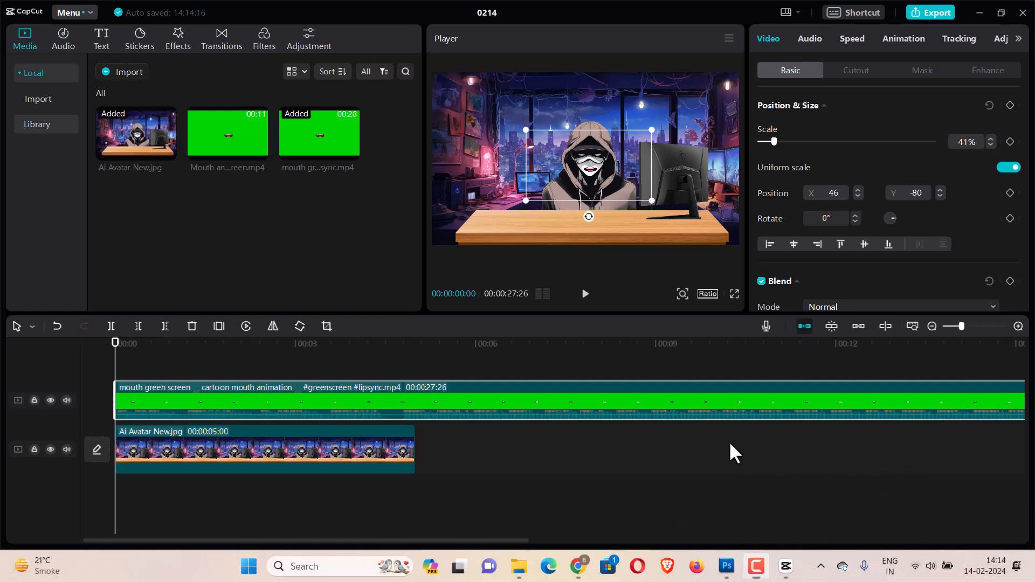
left_click(584, 295)
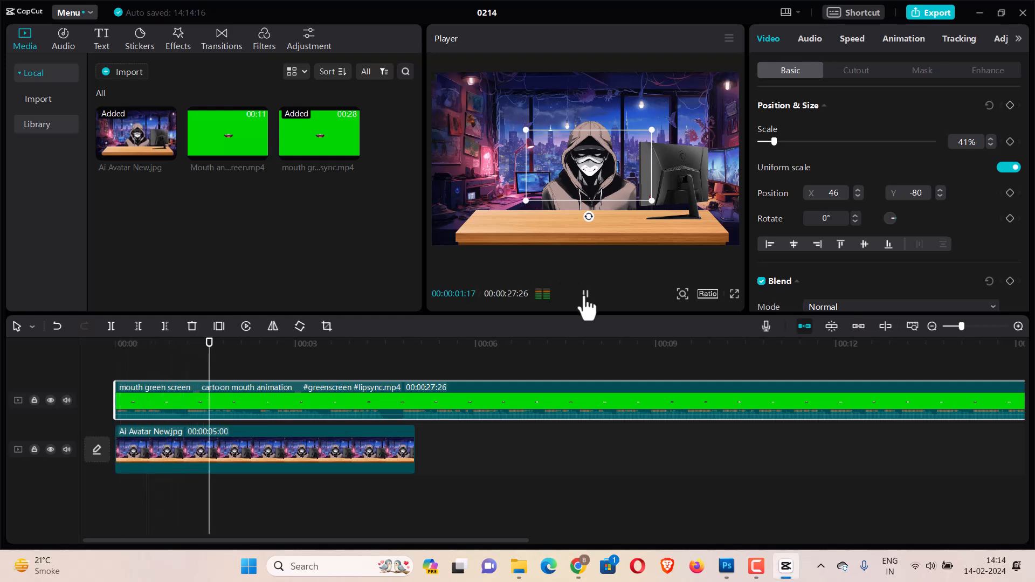
left_click(585, 295)
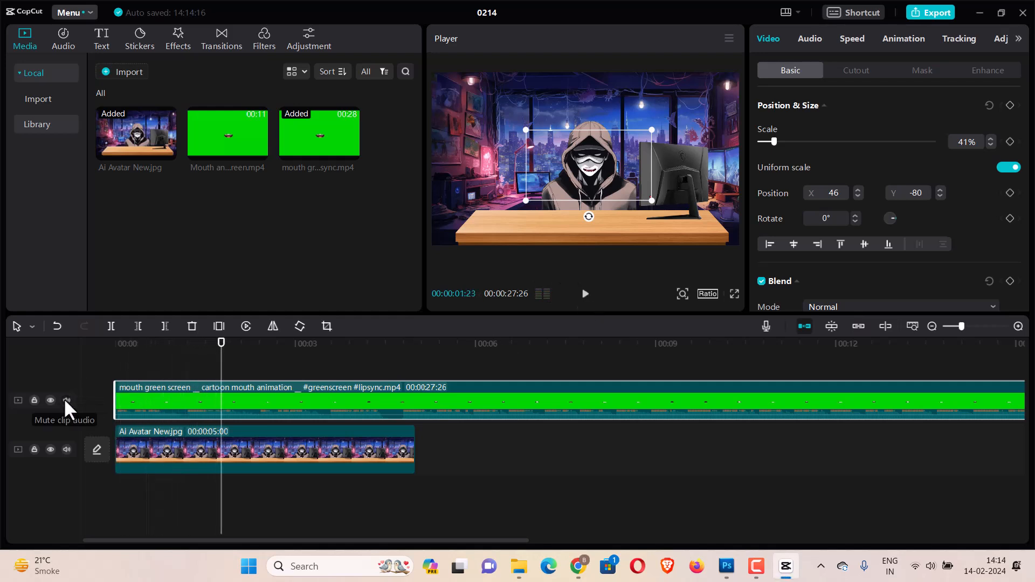
left_click(66, 400)
left_click(585, 295)
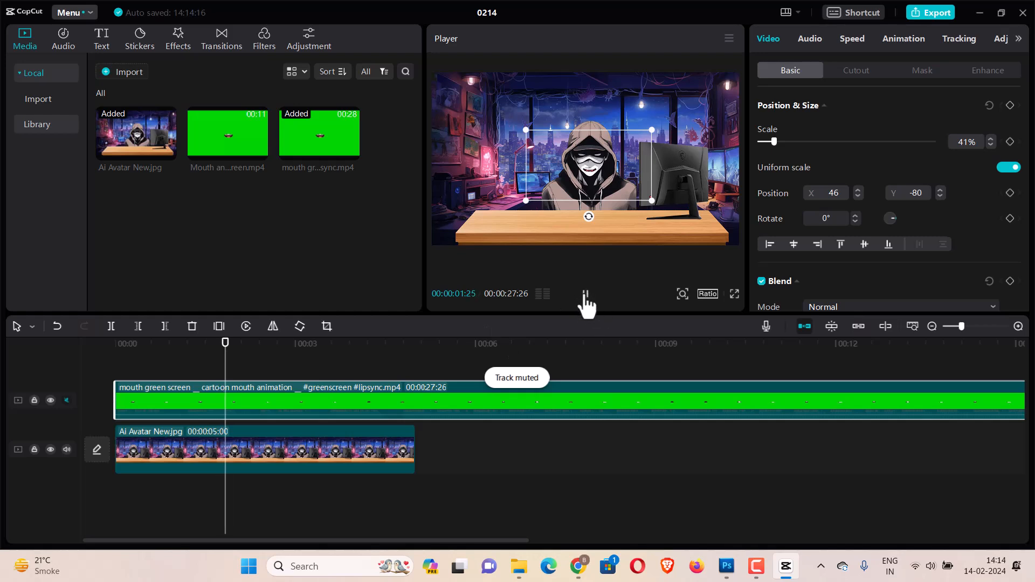
left_click(585, 296)
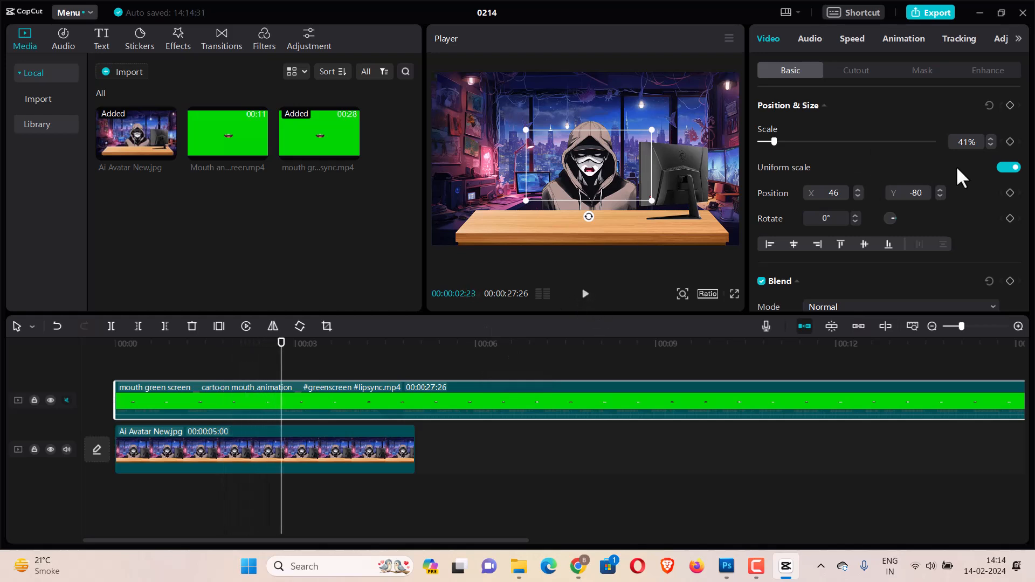
Shrink the mouth overlay to 34%, reposition it over the character's mouth and preview it full screen.
left_click_drag(775, 144, 775, 144)
left_click(990, 145)
left_click(990, 145)
left_click(990, 145)
left_click(990, 146)
left_click(991, 145)
left_click(990, 145)
left_click(991, 145)
left_click_drag(621, 170, 618, 172)
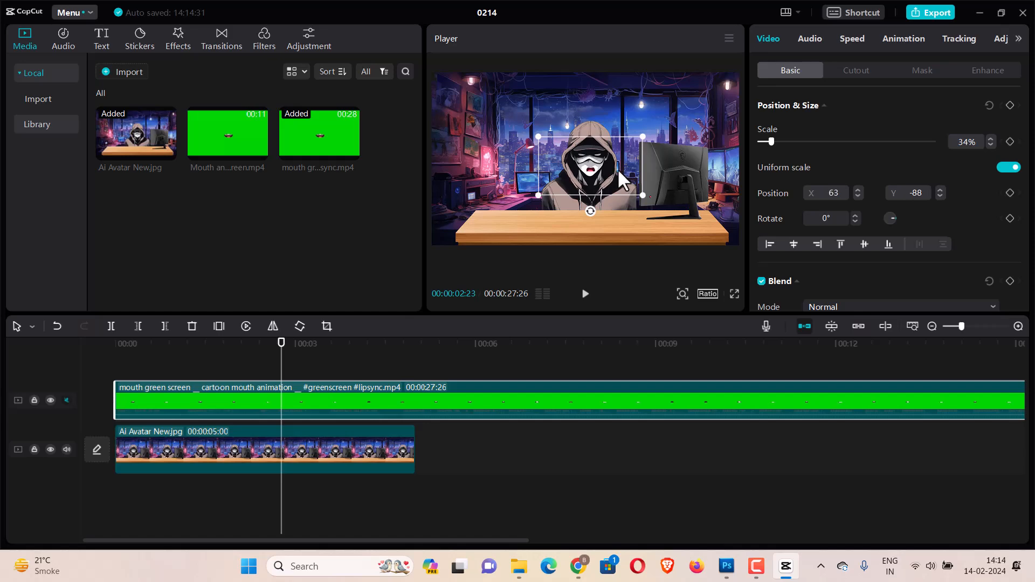
left_click(734, 293)
key("space")
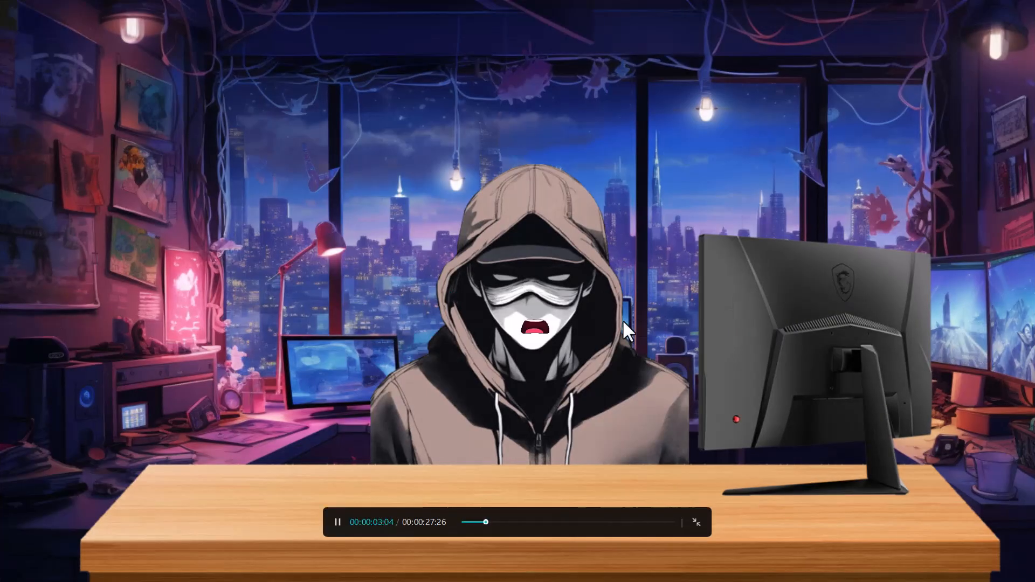
key("space")
key("Escape")
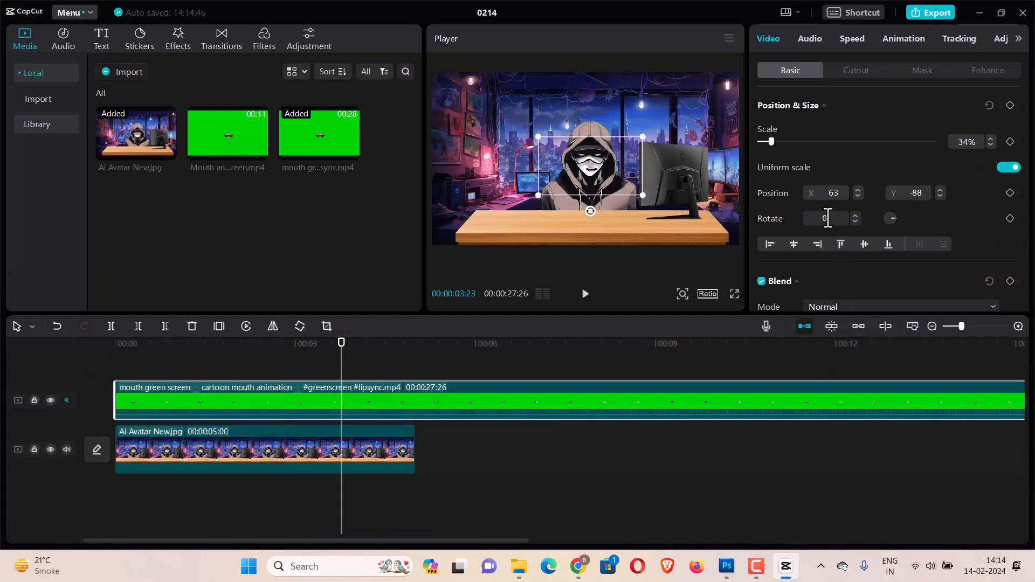
Nudge the mouth overlay's X position to 40 and preview the result full screen.
left_click(857, 196)
left_click(858, 196)
left_click(857, 196)
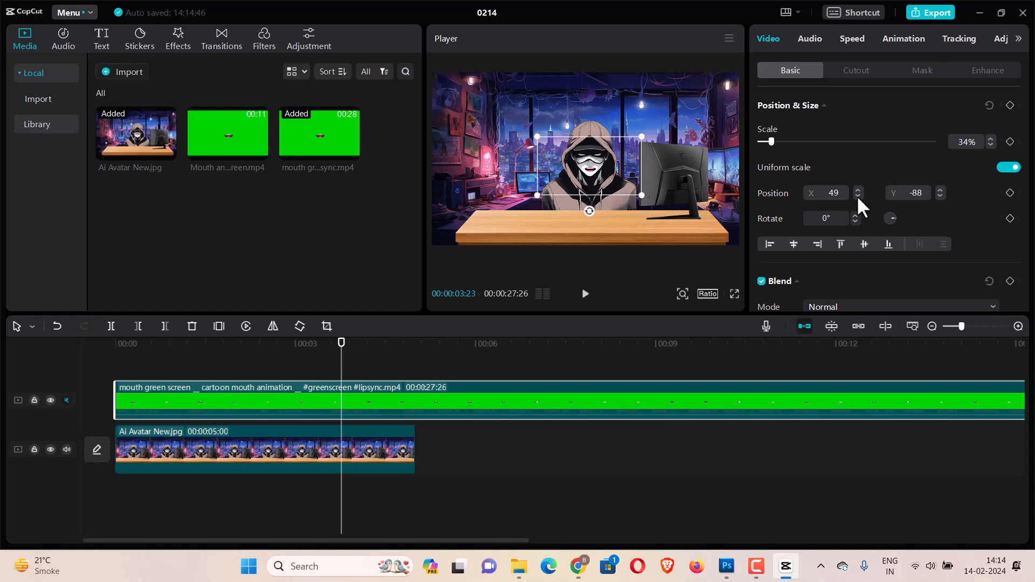
left_click(857, 197)
left_click(858, 196)
left_click(857, 196)
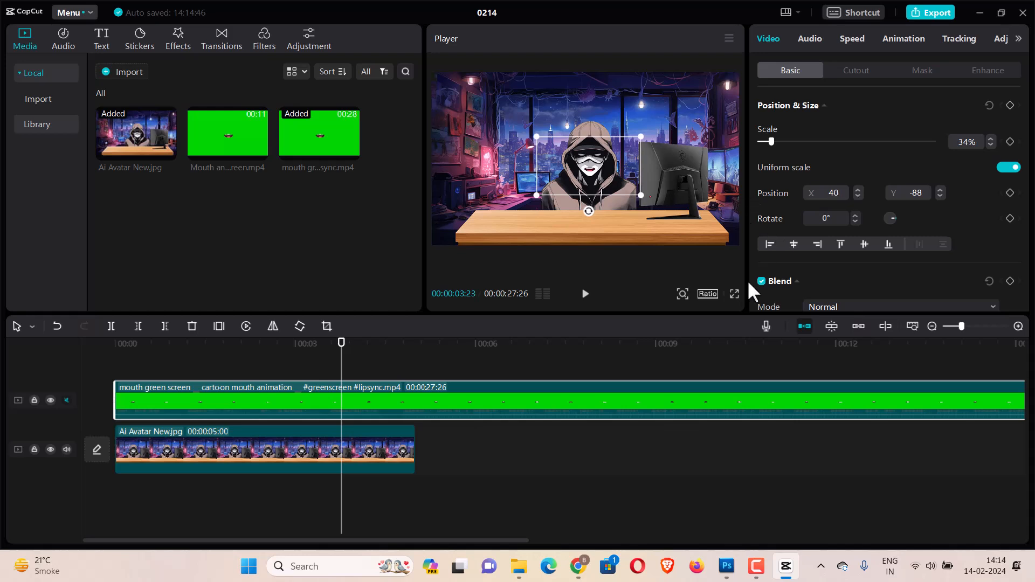
left_click(733, 297)
key("space")
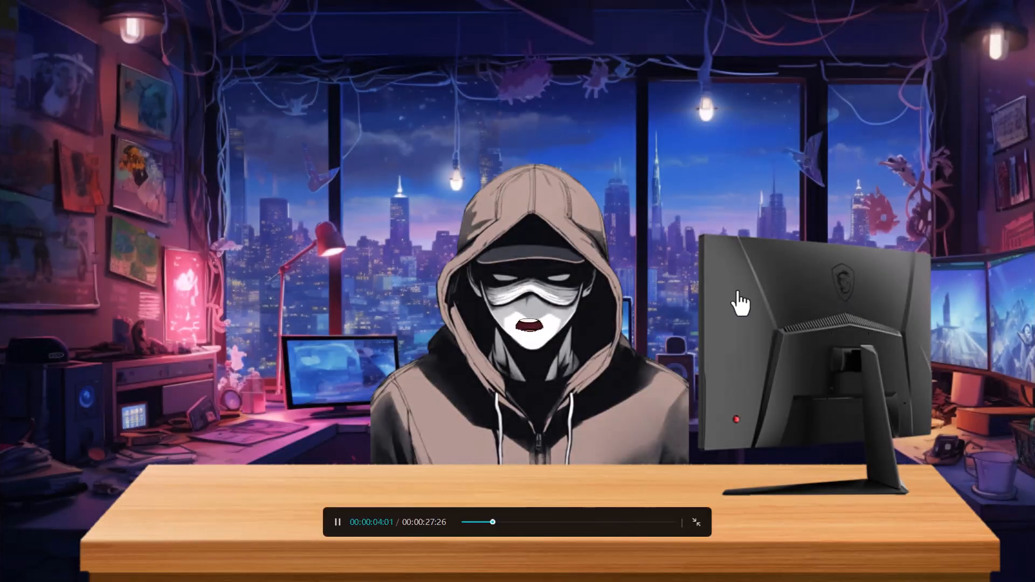
key("space")
key("Escape")
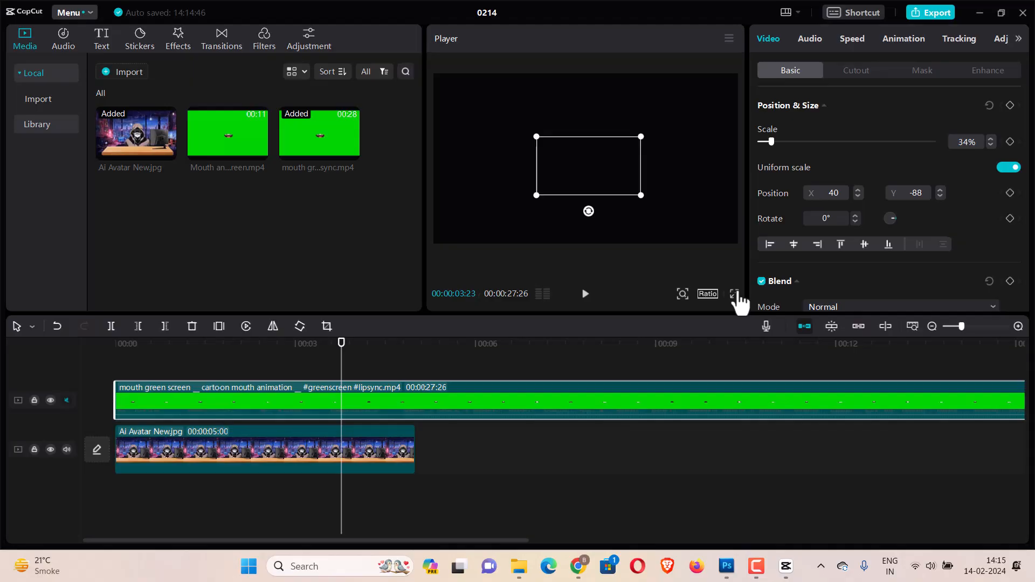
Extend the Ai Avatar New image clip to about 19:22 in length.
left_click(355, 469)
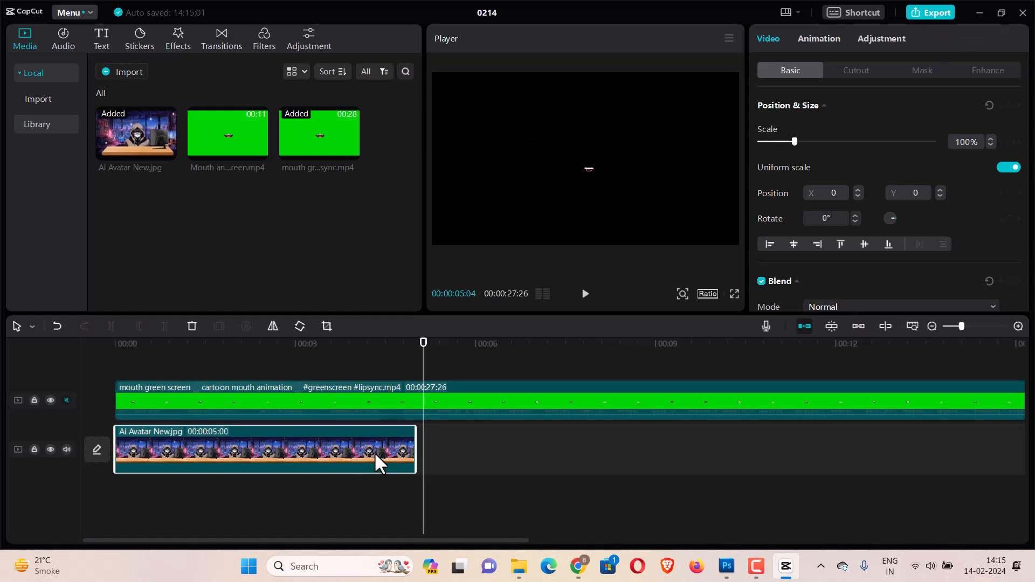
left_click_drag(415, 459, 857, 473)
left_click_drag(960, 326, 950, 325)
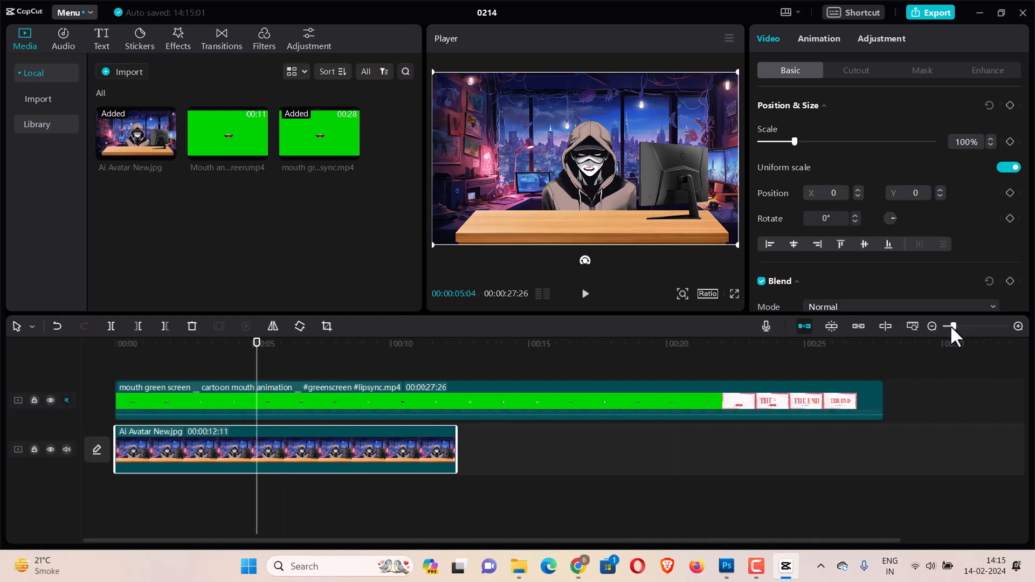
left_click_drag(457, 449, 656, 453)
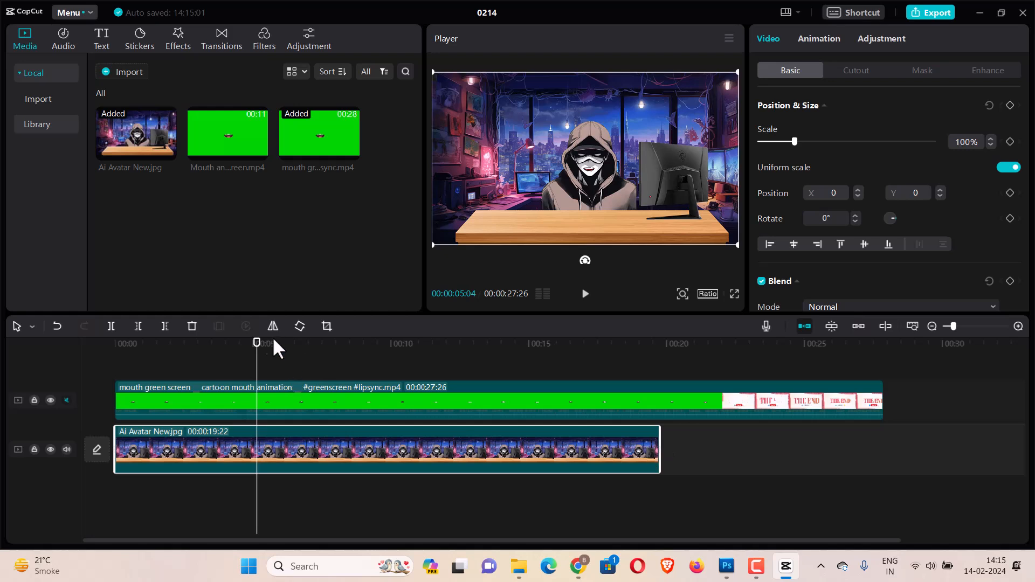
Split the mouth green screen clip at about 19:20 and delete the part after the split.
left_click_drag(254, 346, 658, 362)
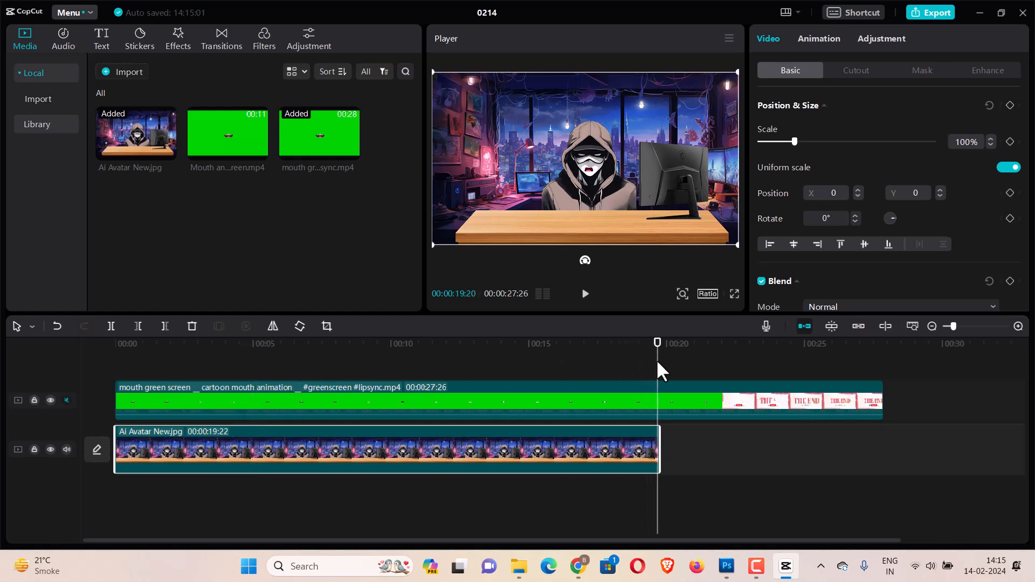
left_click(675, 407)
left_click(111, 326)
left_click(699, 414)
key("Delete")
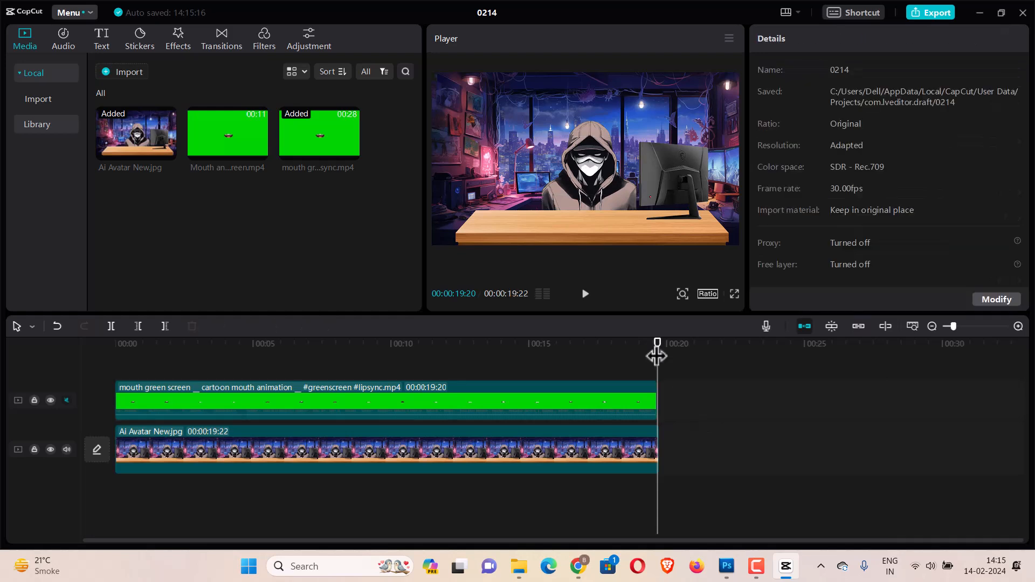
Trim the image clip's end to line up with the mouth clip and return the playhead to the start.
left_click_drag(656, 350, 765, 326)
left_click(636, 399)
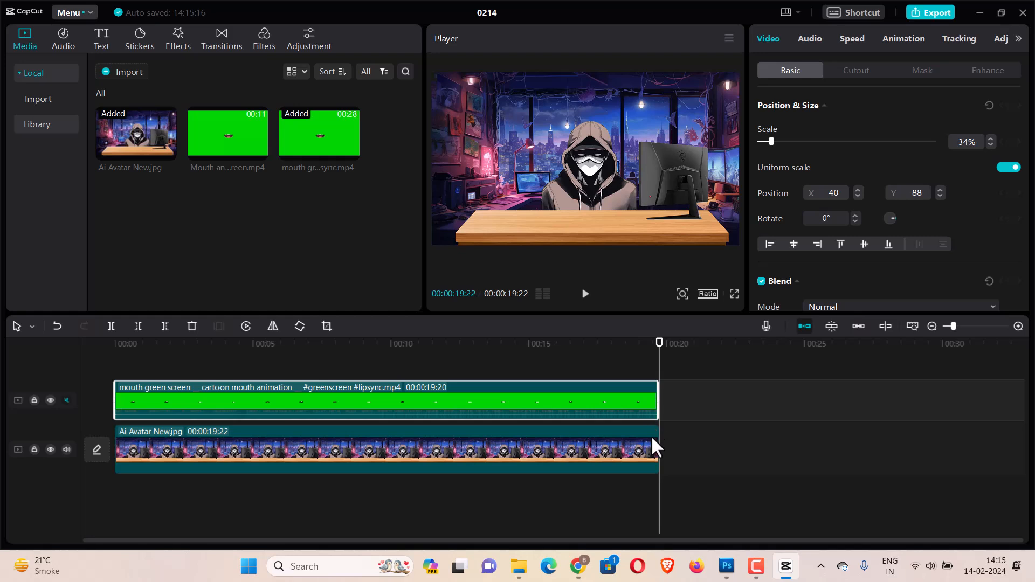
left_click(652, 437)
left_click_drag(659, 440, 657, 440)
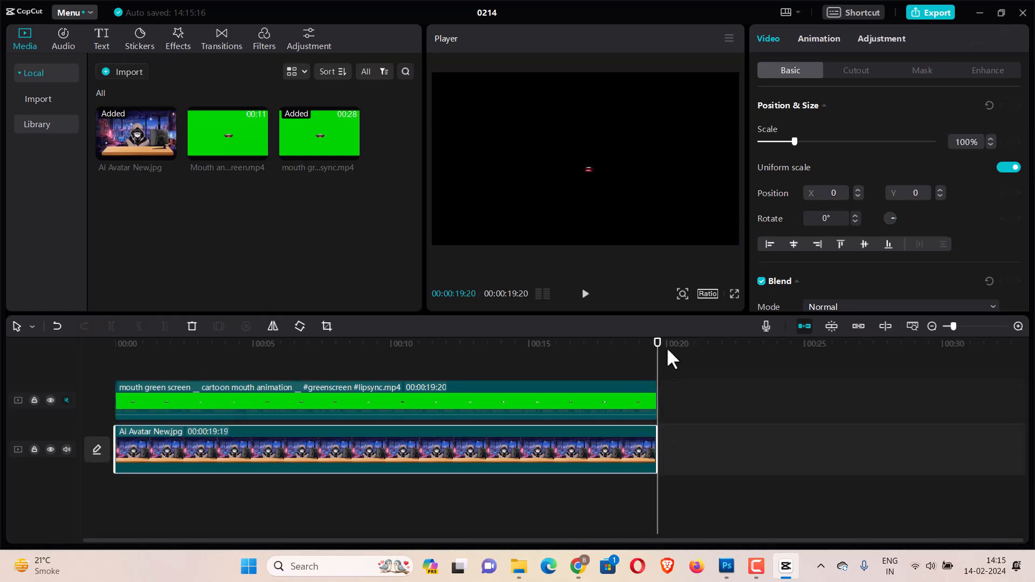
left_click_drag(660, 356, 80, 351)
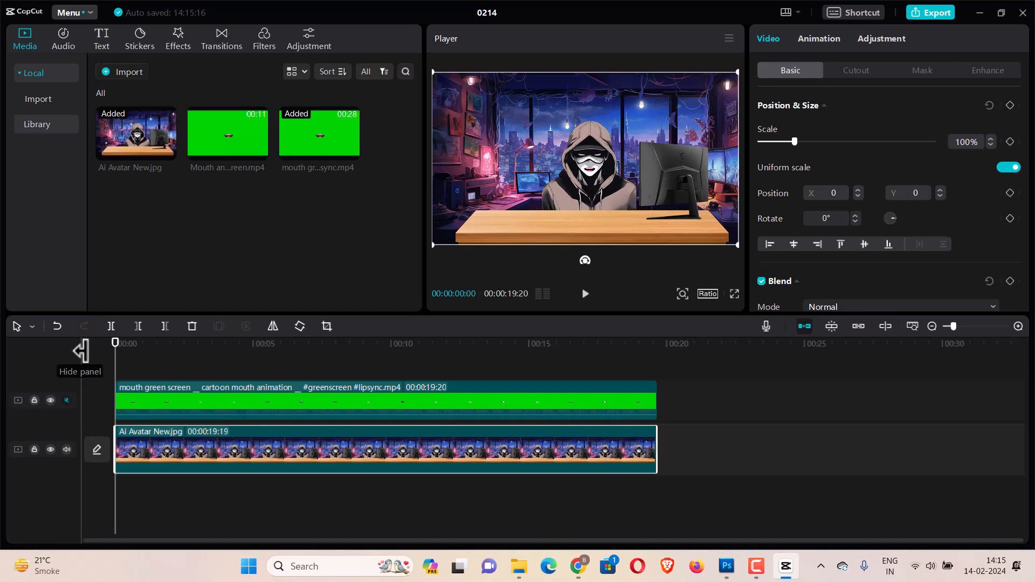
Switch to TorGuard from Windows search, connect the VPN, and return to CapCut.
left_click(298, 564)
type("tor")
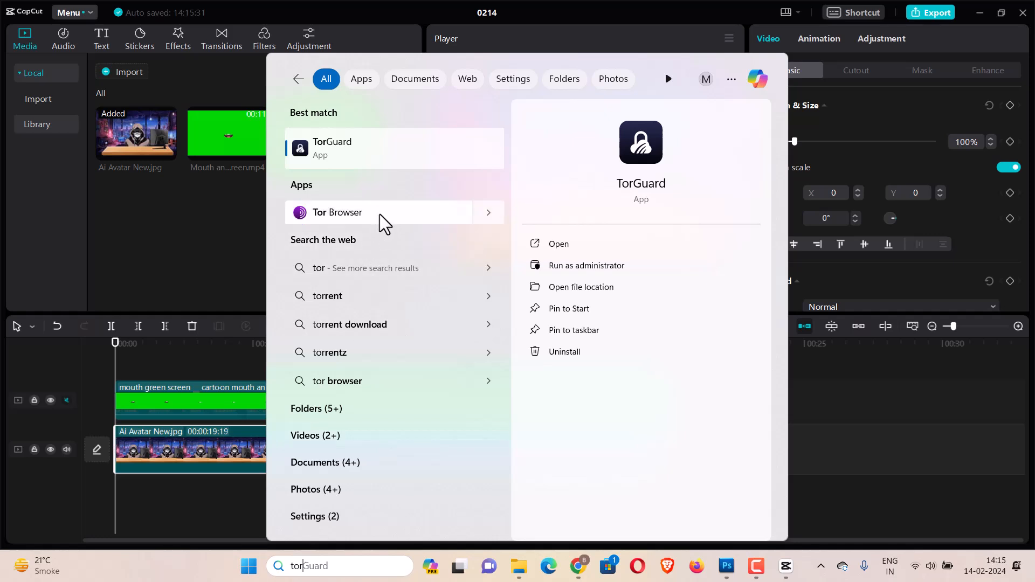
left_click(403, 134)
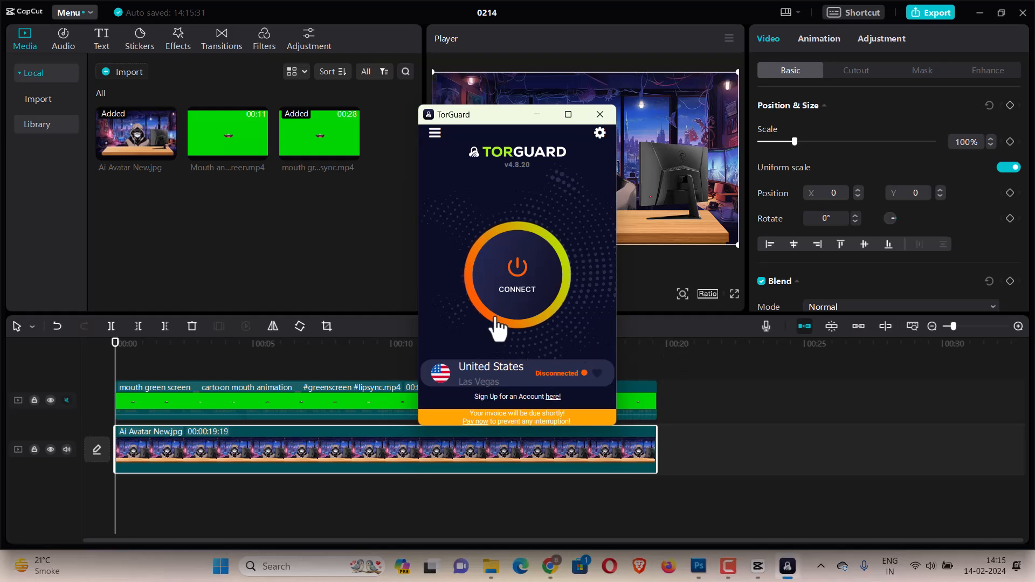
left_click(497, 329)
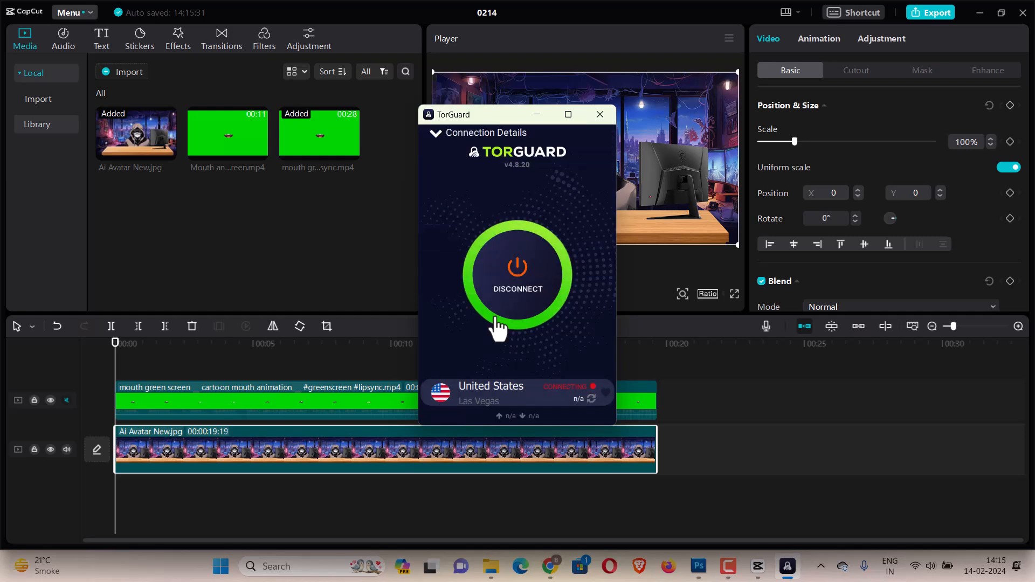
left_click(739, 573)
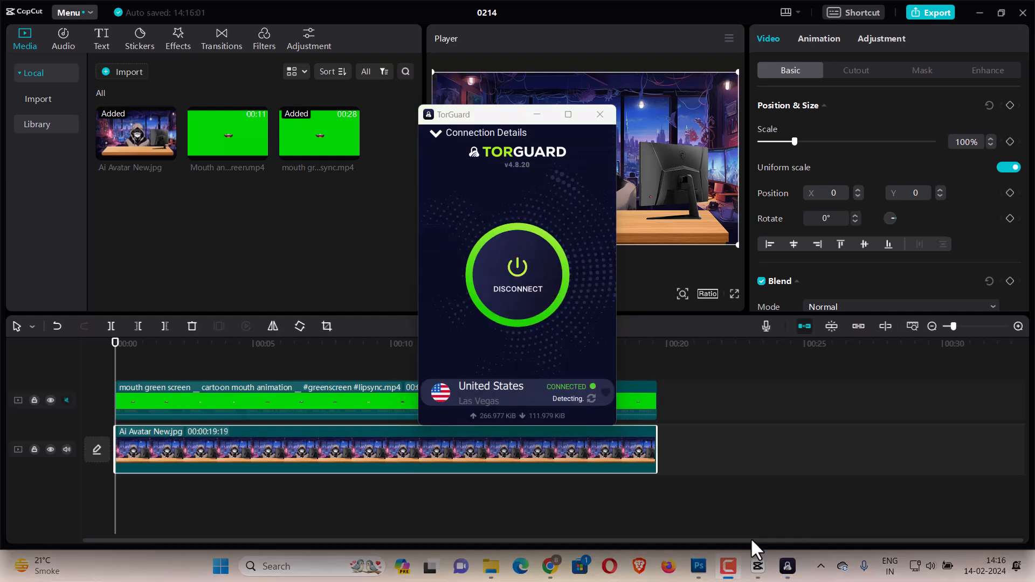
left_click(374, 197)
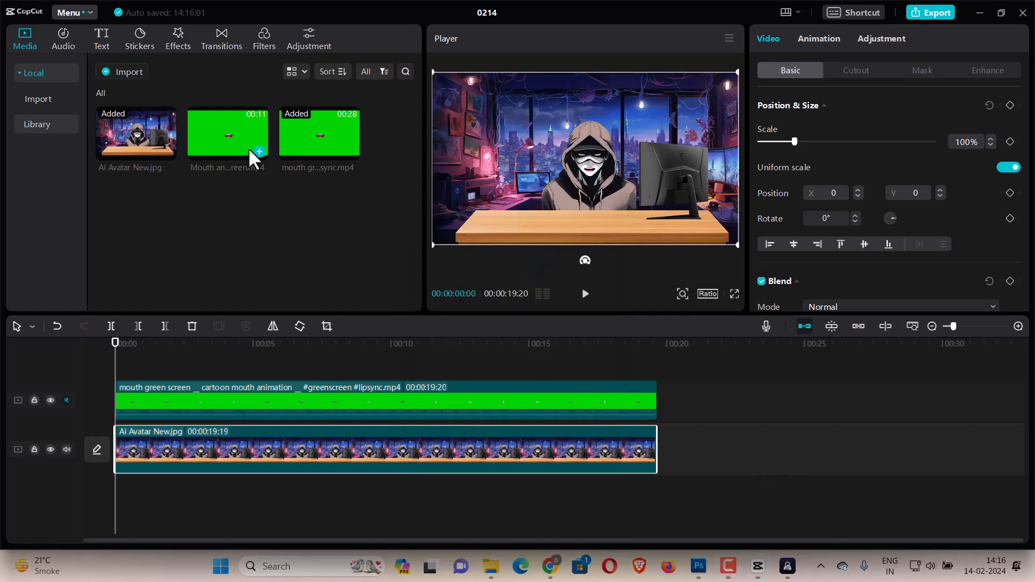
Browse the video effects and add Blu-ray Scanning from the Scanning category at the start of the timeline.
left_click(183, 46)
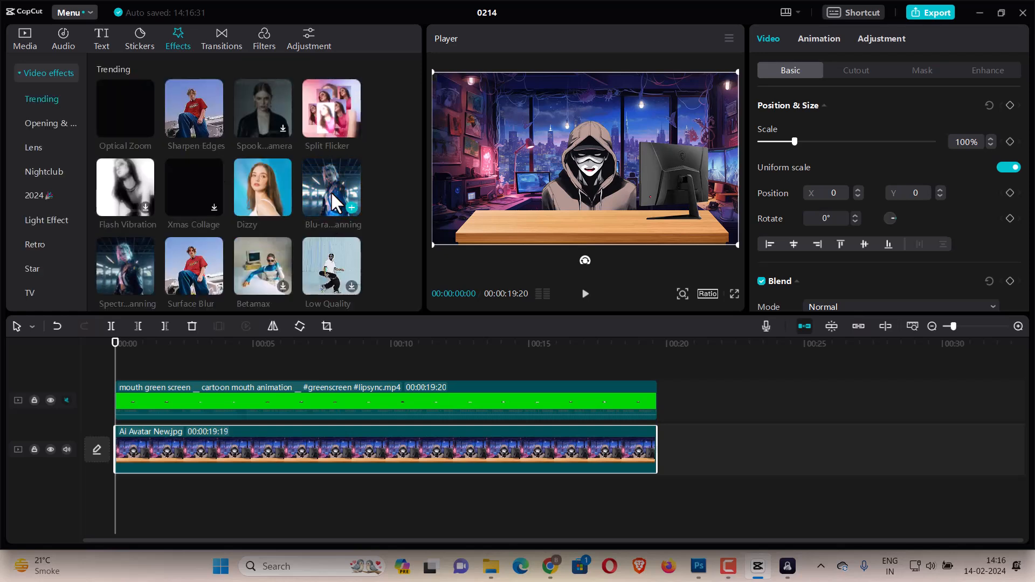
scroll(351, 180, "down", 4)
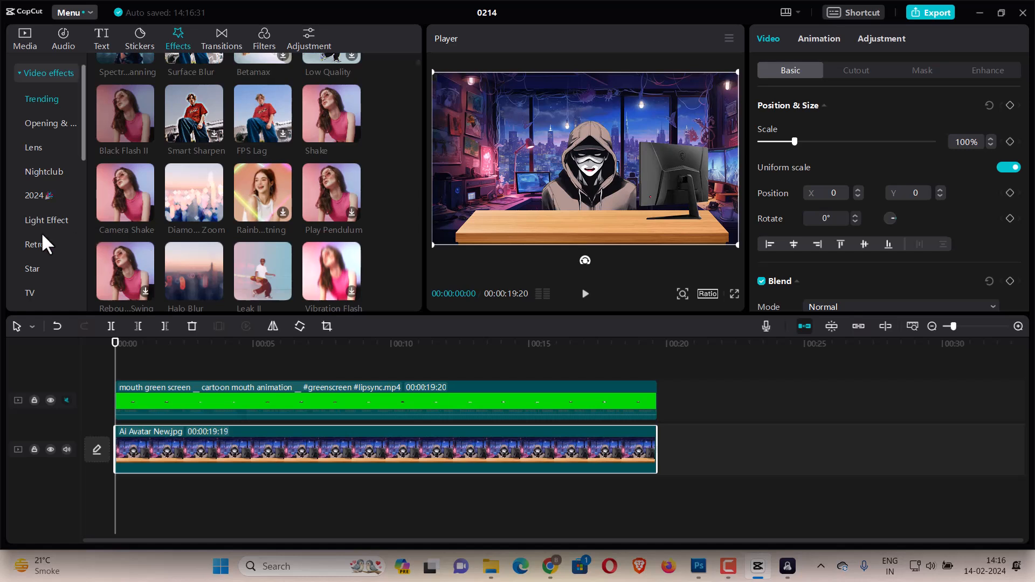
scroll(37, 228, "down", 1)
scroll(69, 163, "down", 3)
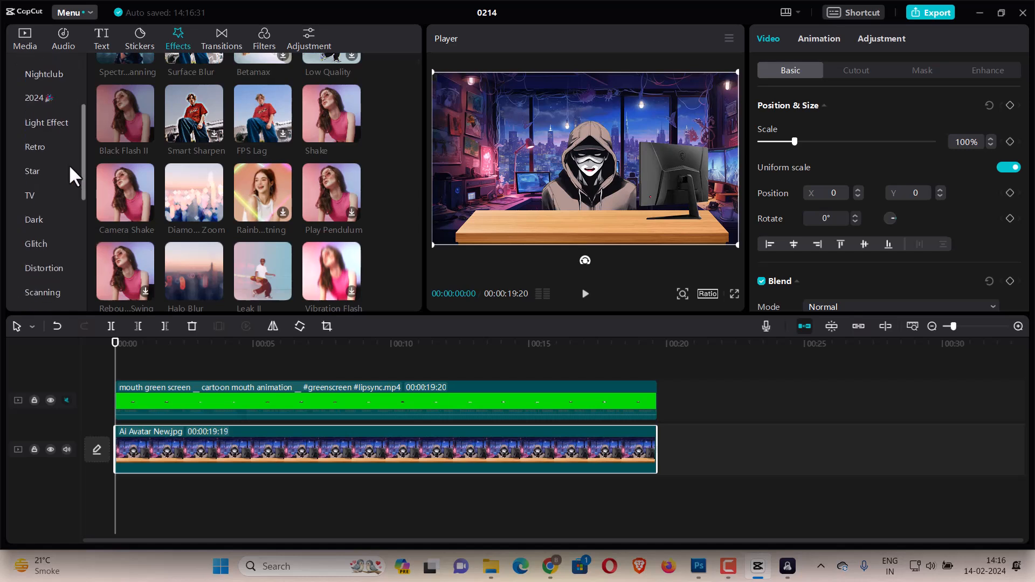
scroll(48, 208, "down", 5)
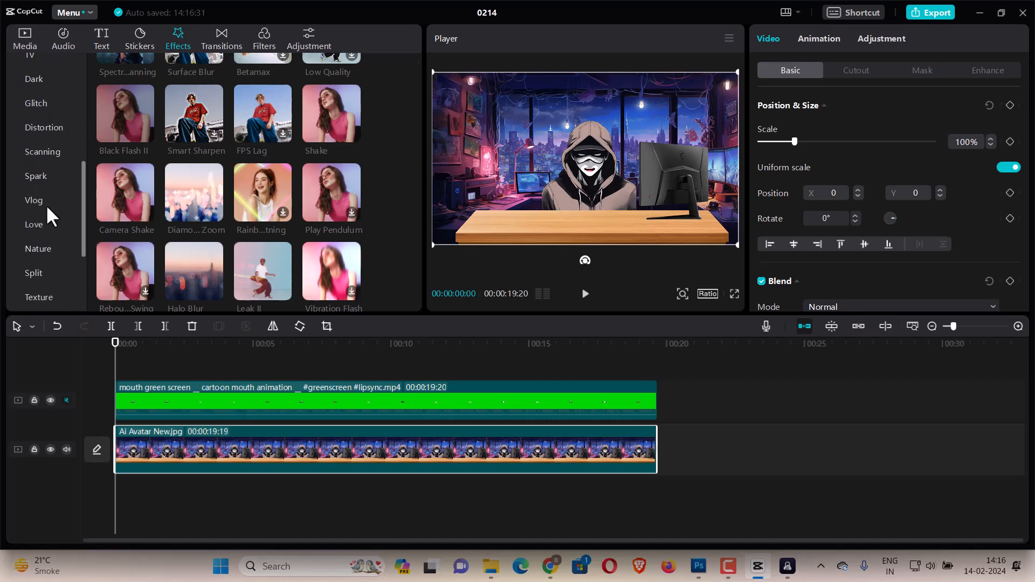
scroll(47, 208, "down", 4)
scroll(47, 208, "up", 3)
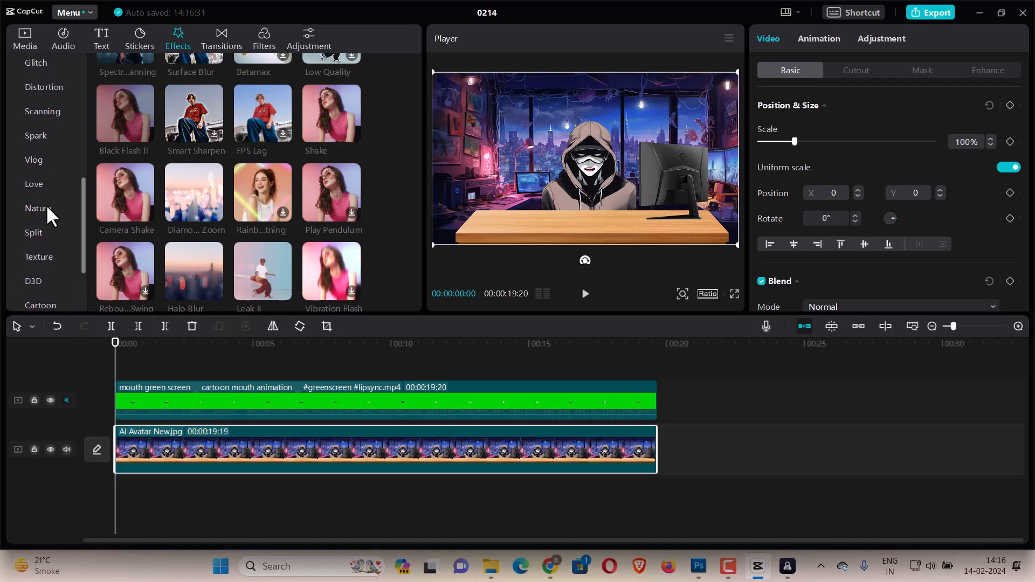
left_click(51, 110)
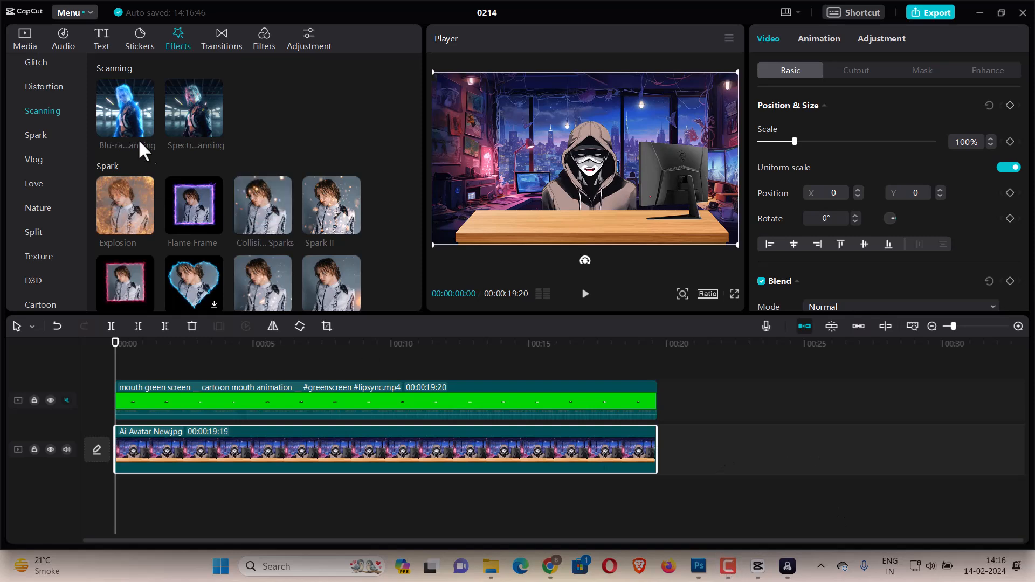
left_click_drag(125, 108, 115, 371)
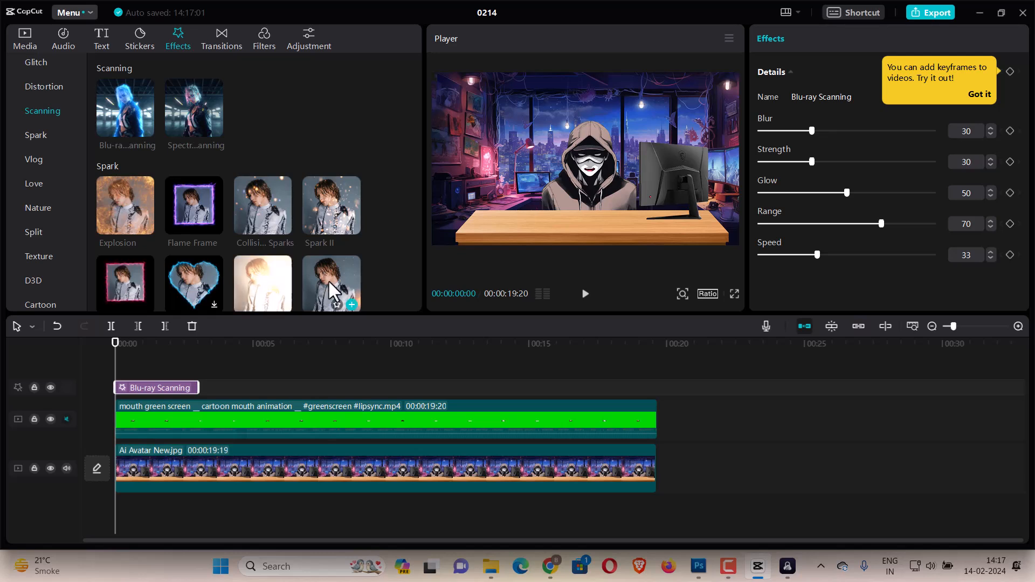
Add the Collision Sparks effect, stretch it to the end of the clips, and play a short preview.
scroll(327, 279, "down", 2)
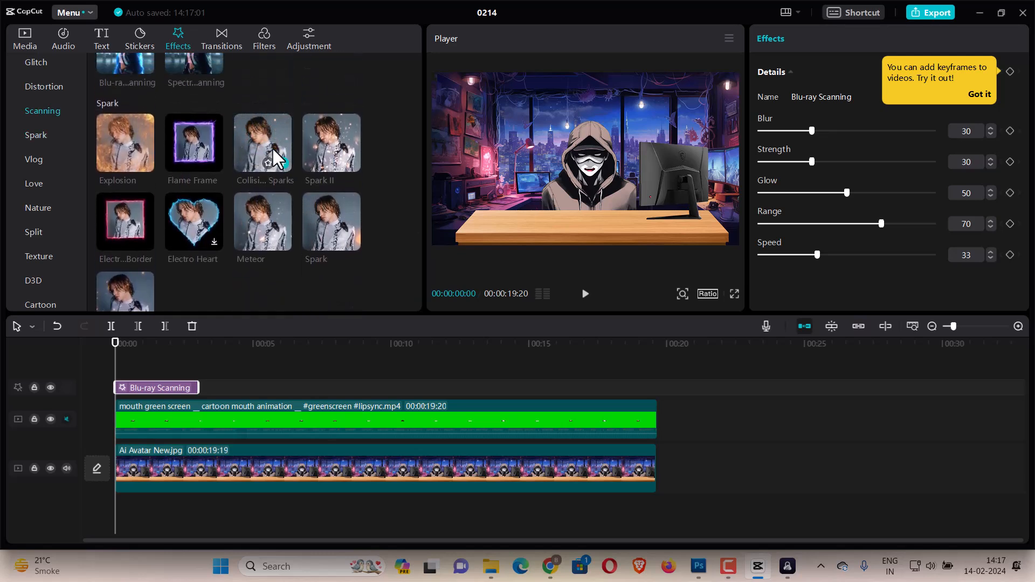
left_click_drag(273, 149, 117, 374)
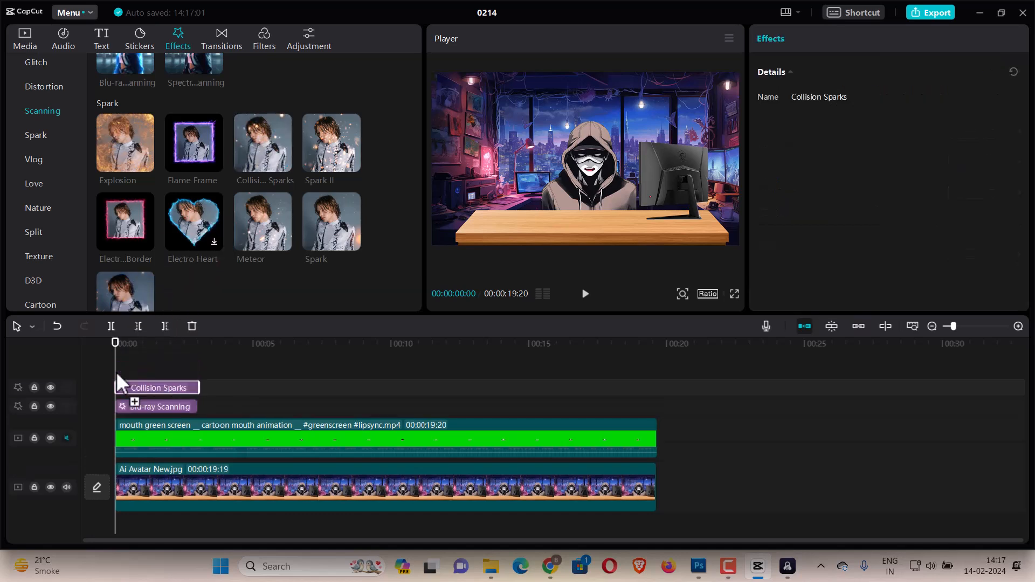
left_click_drag(199, 387, 617, 353)
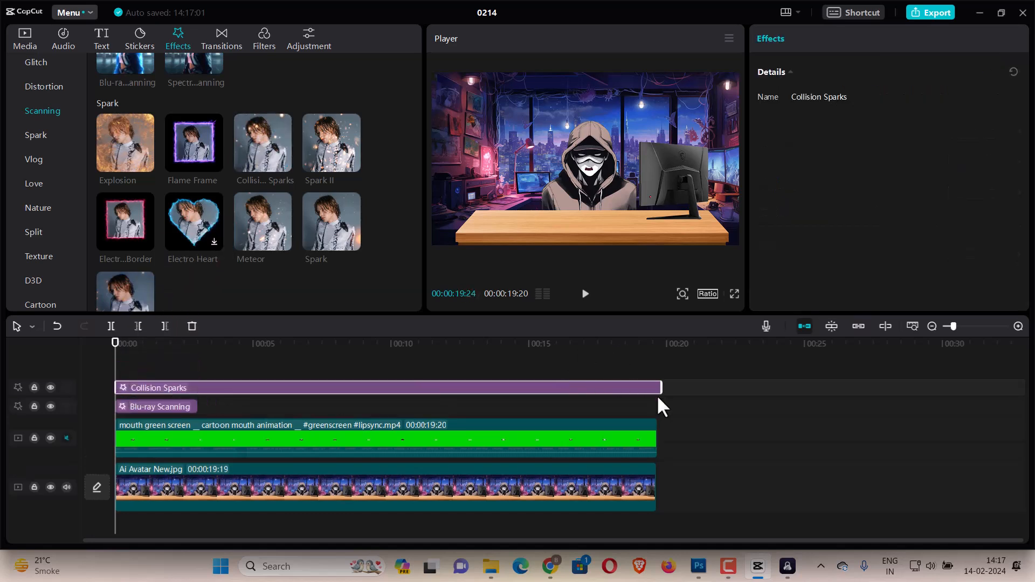
left_click(584, 295)
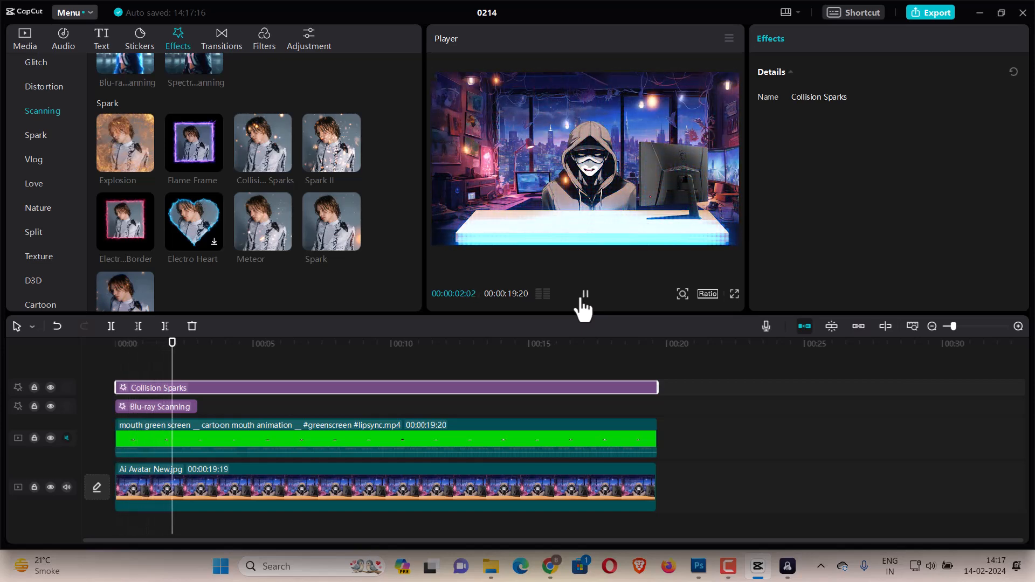
left_click(583, 304)
Browse the effect categories and add the Optical Zoom effect at the start of the timeline.
scroll(338, 219, "down", 10)
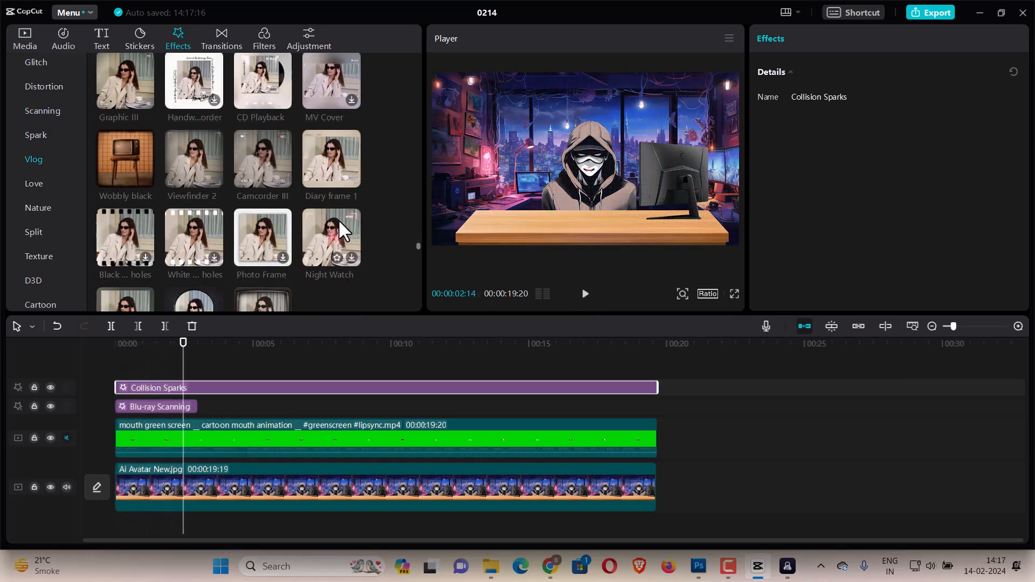
scroll(338, 219, "down", 10)
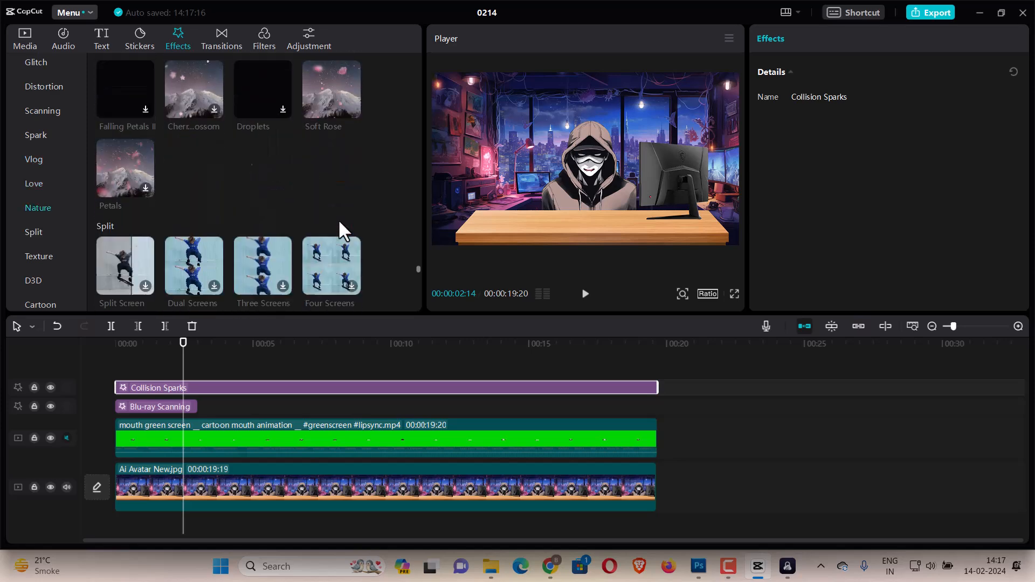
scroll(338, 221, "up", 2)
scroll(338, 219, "down", 10)
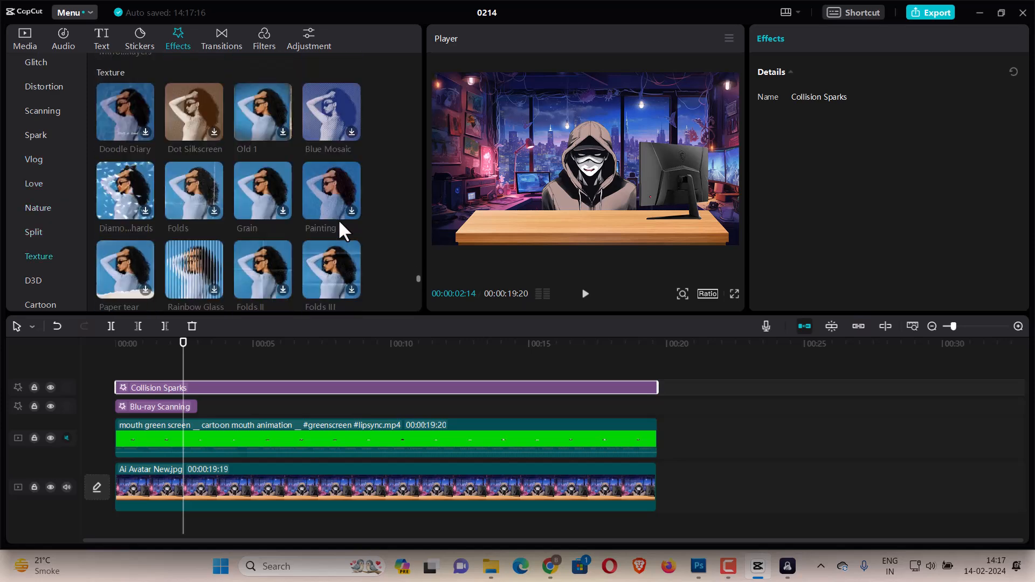
scroll(338, 219, "down", 10)
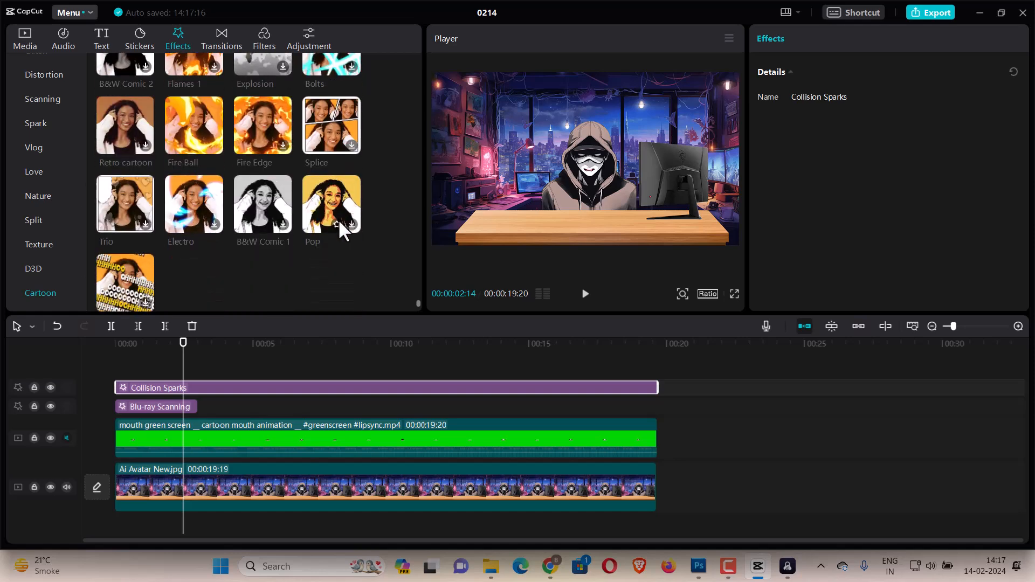
scroll(338, 219, "up", 20)
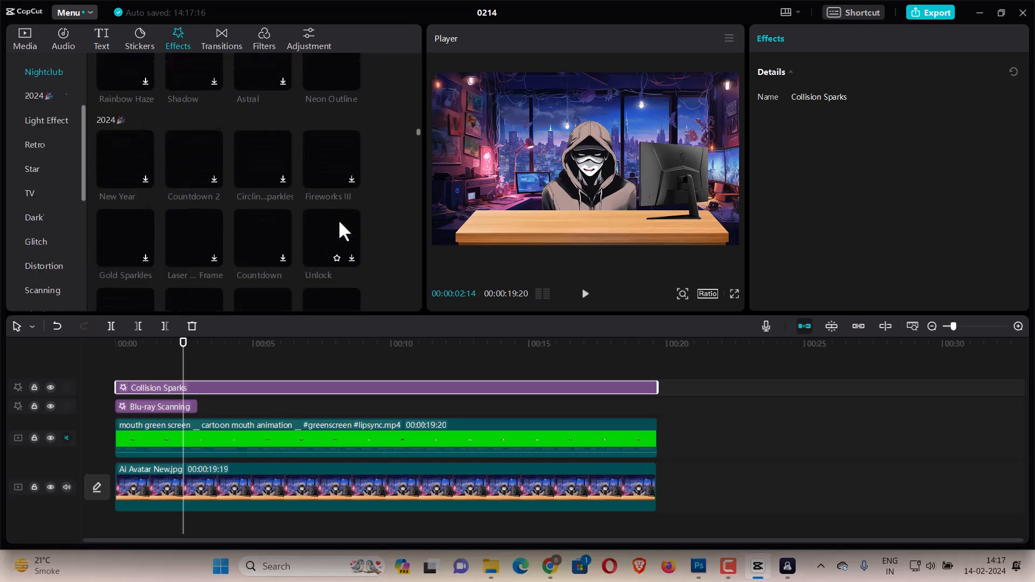
scroll(338, 219, "up", 5)
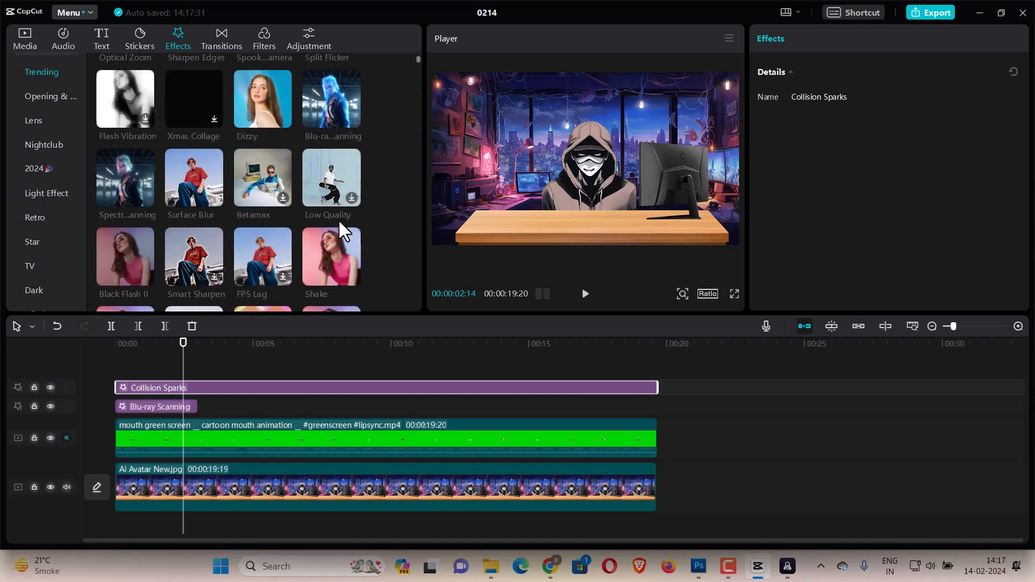
left_click_drag(121, 89, 113, 368)
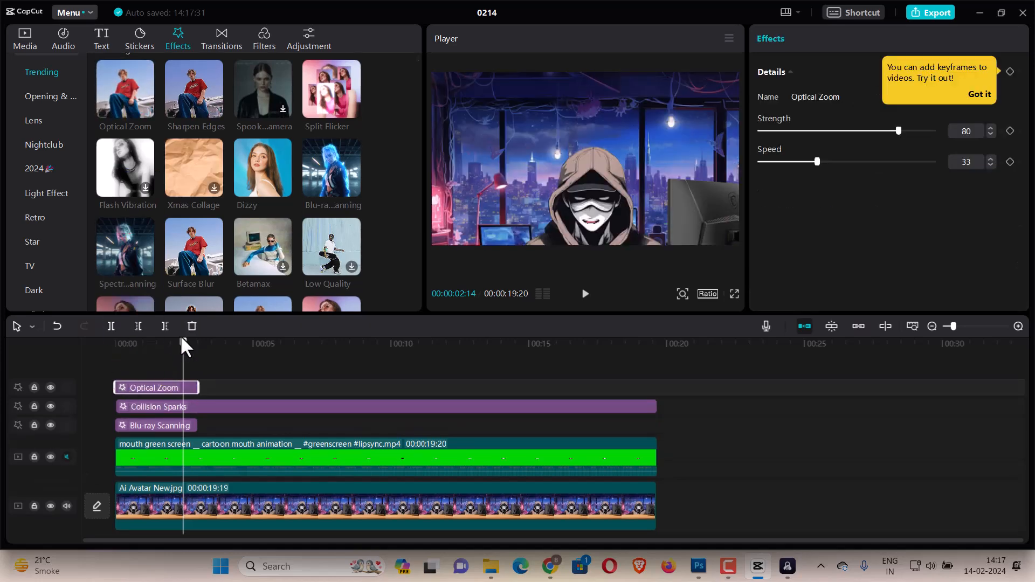
Extend the Blu-ray Scanning effect to about 6 seconds and preview the video from the start.
left_click(192, 423)
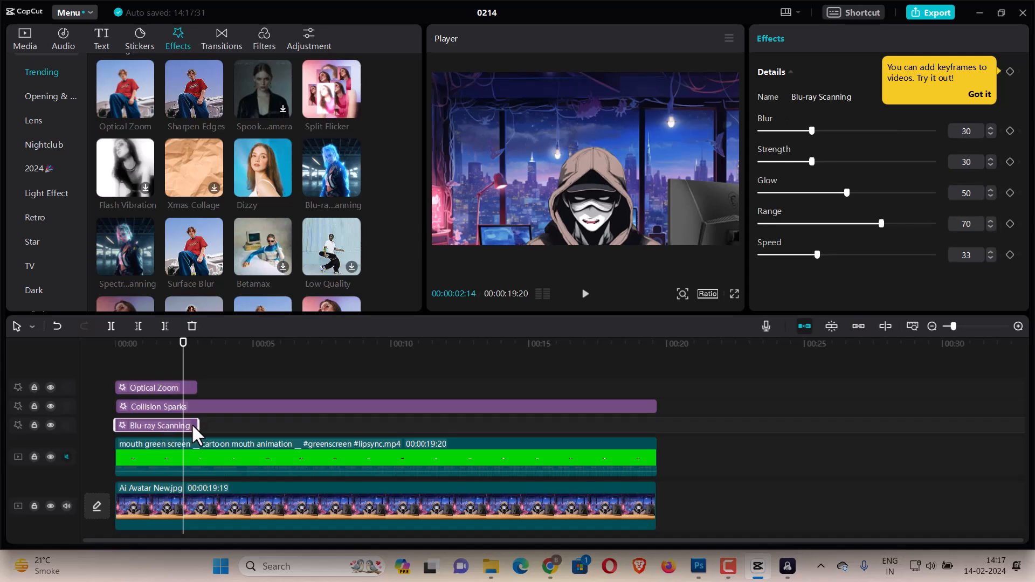
left_click_drag(195, 422, 274, 426)
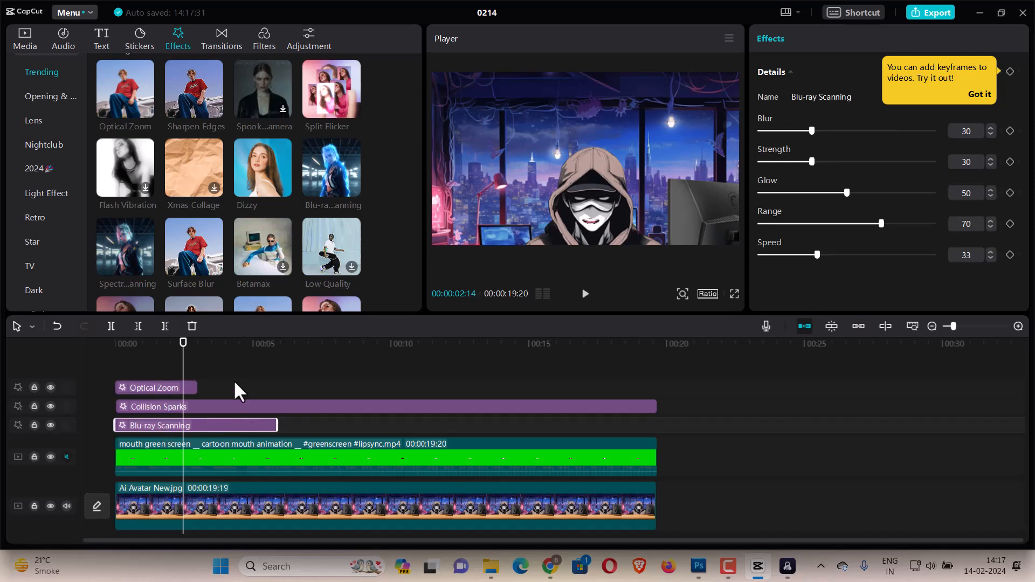
scroll(273, 261, "down", 5)
scroll(274, 263, "down", 10)
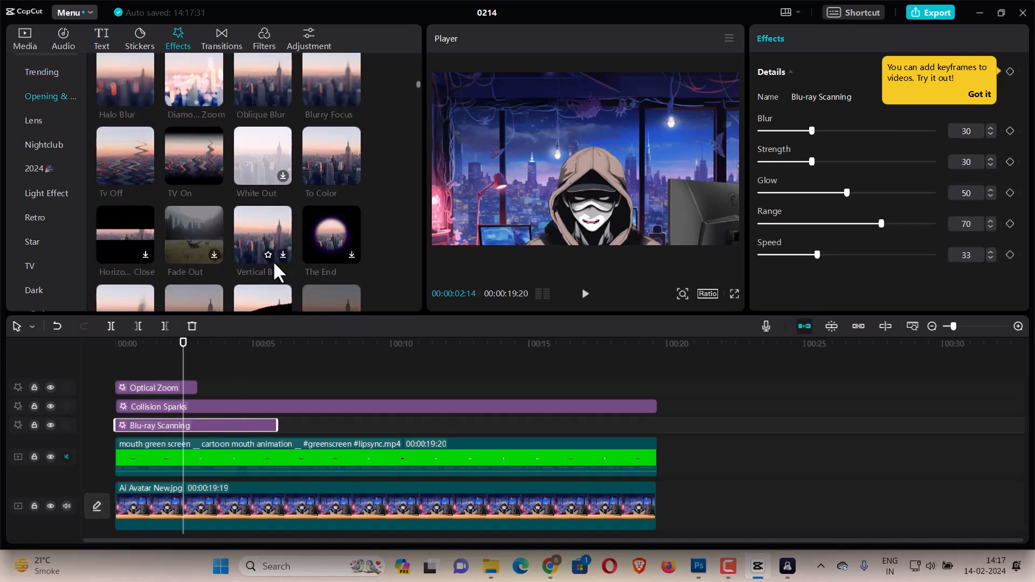
scroll(272, 260, "down", 8)
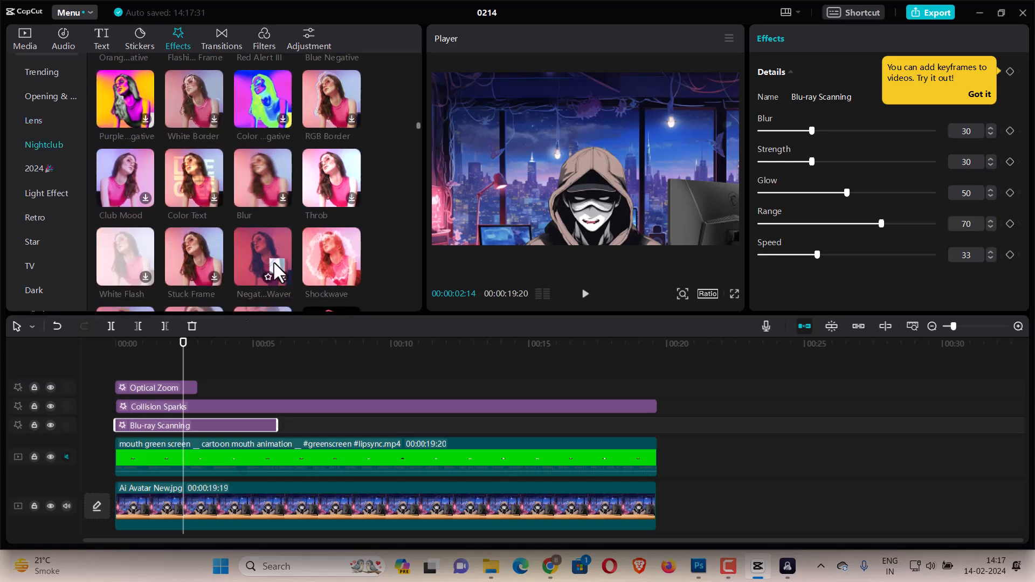
left_click_drag(182, 356, 69, 351)
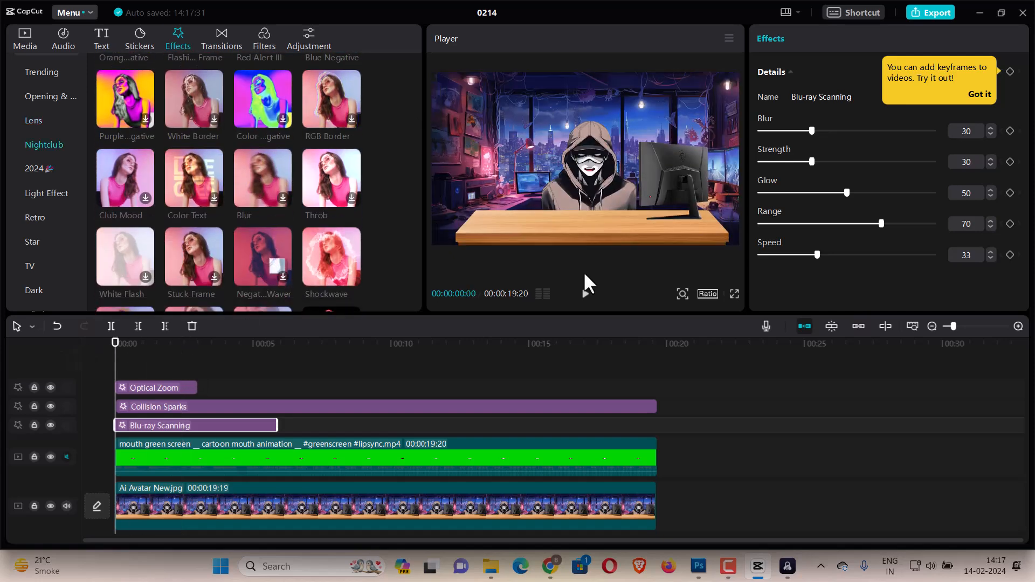
left_click(585, 294)
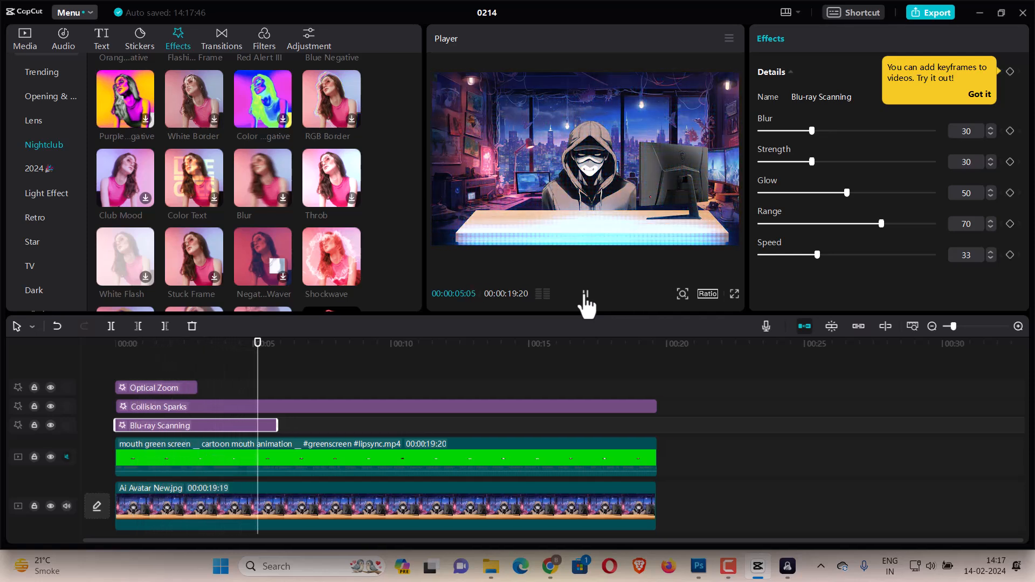
left_click(585, 293)
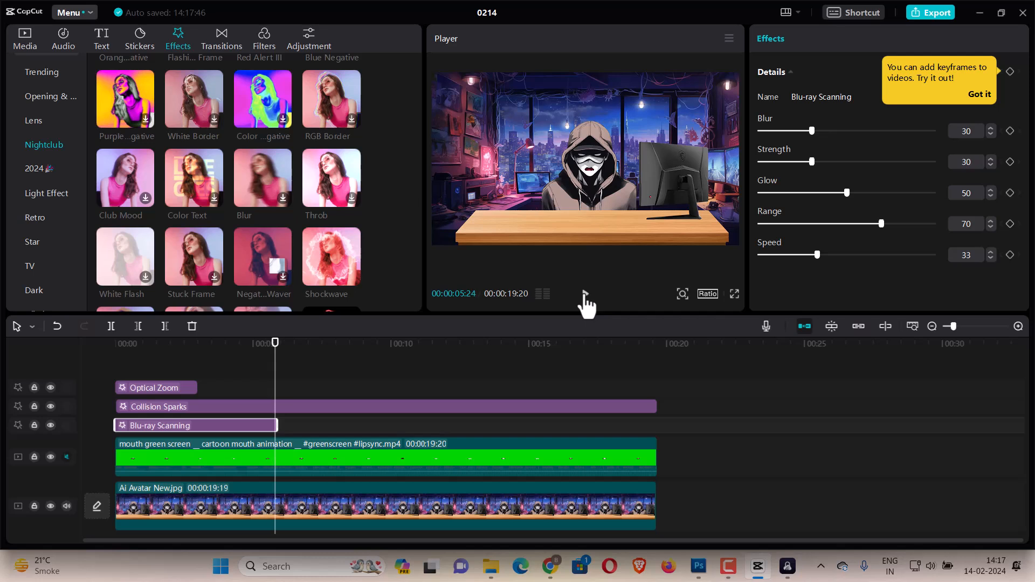
Close the current project and open the 0213 (2) project.
left_click(1023, 12)
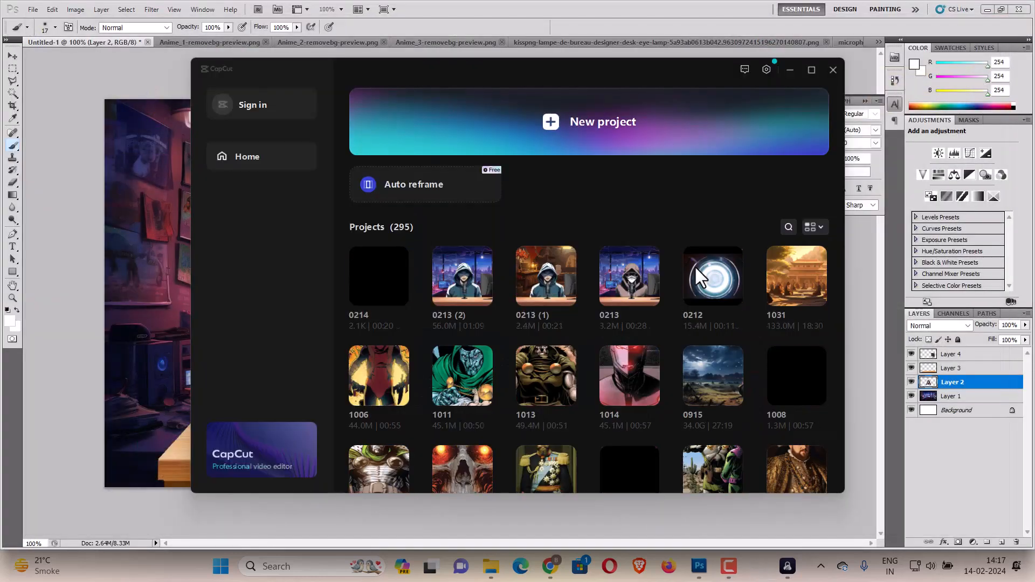
key("alt+F4")
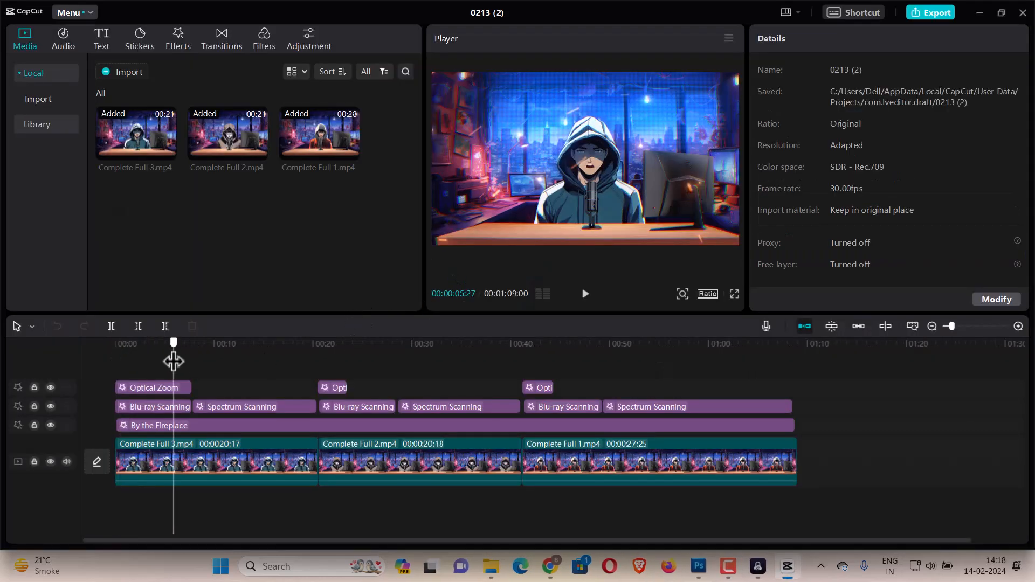
left_click_drag(173, 361, 396, 355)
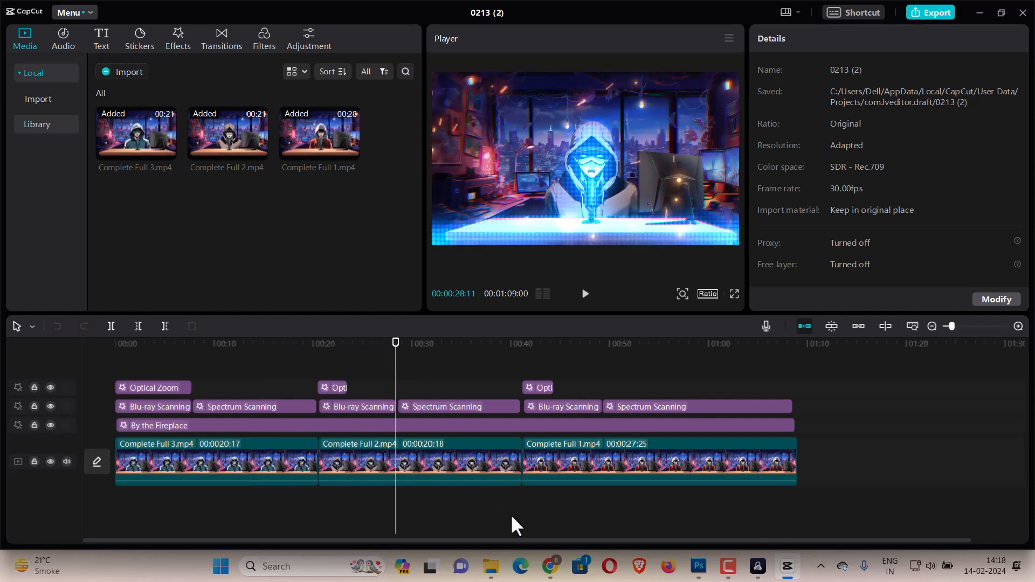
mouse_move(540, 562)
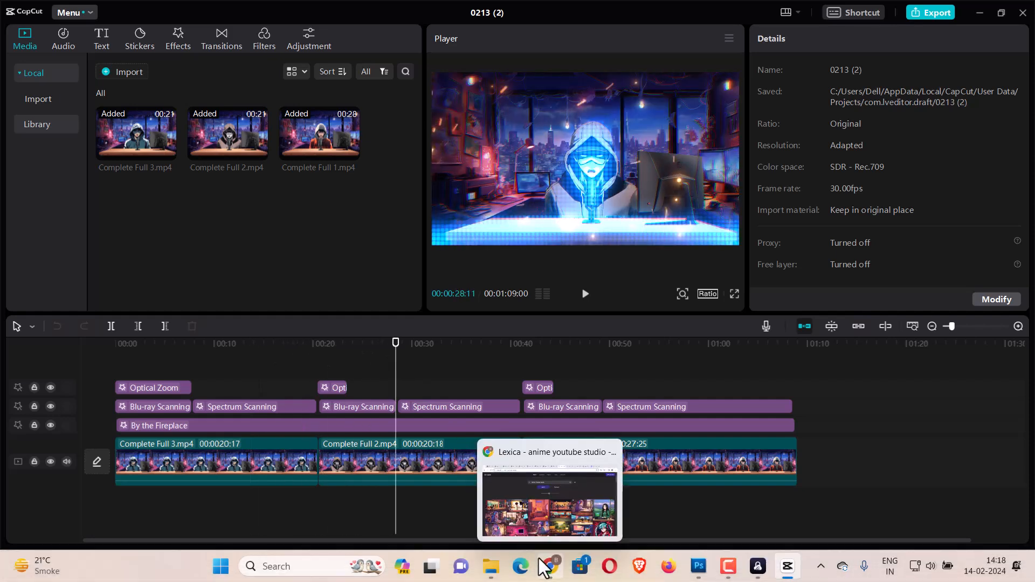
left_click(736, 572)
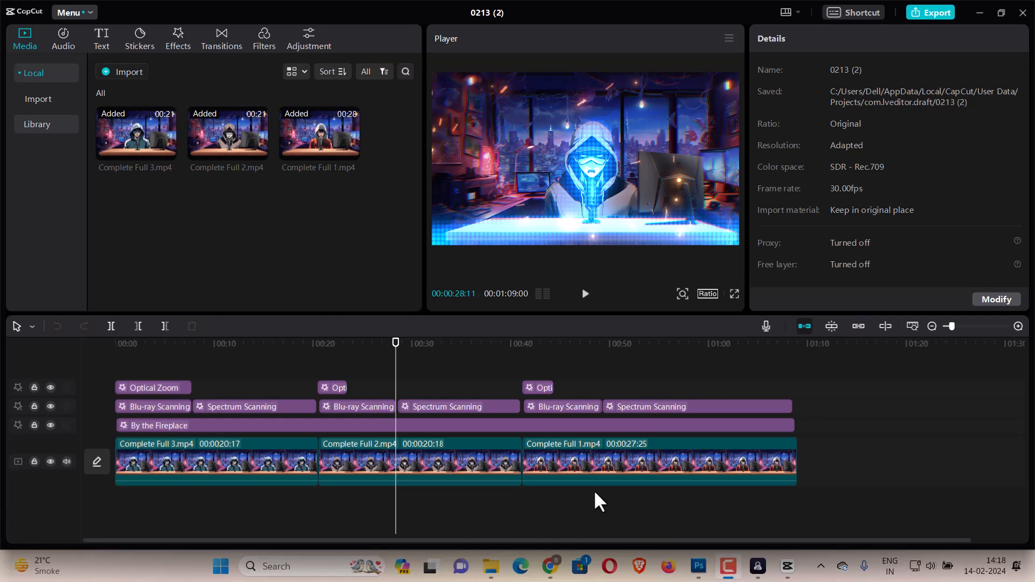
Switch to the browser, view the 5 FREE AI TALKING AVATAR signup form's Name and Email fields, and close a neighbouring tab.
left_click(551, 569)
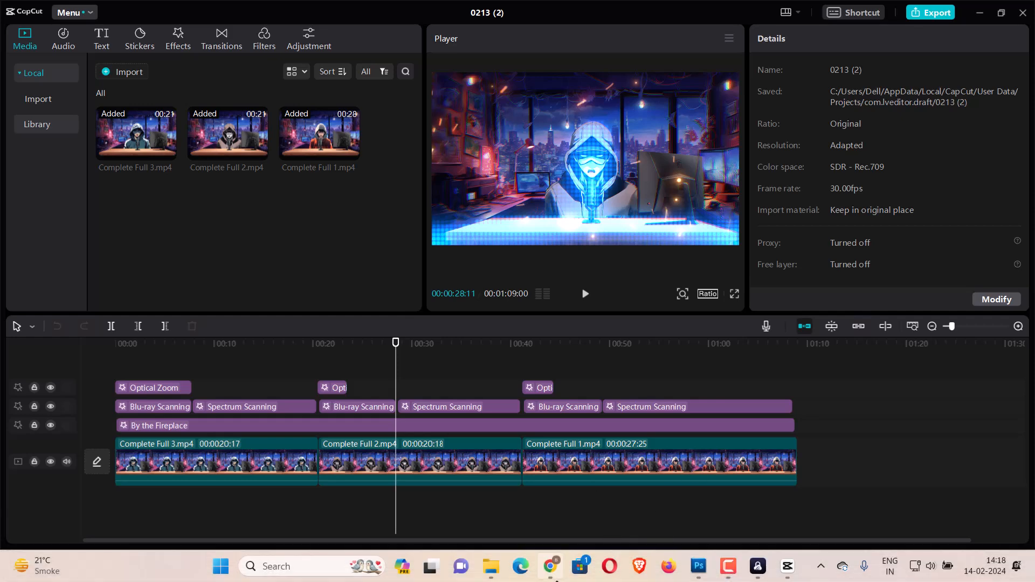
left_click(842, 10)
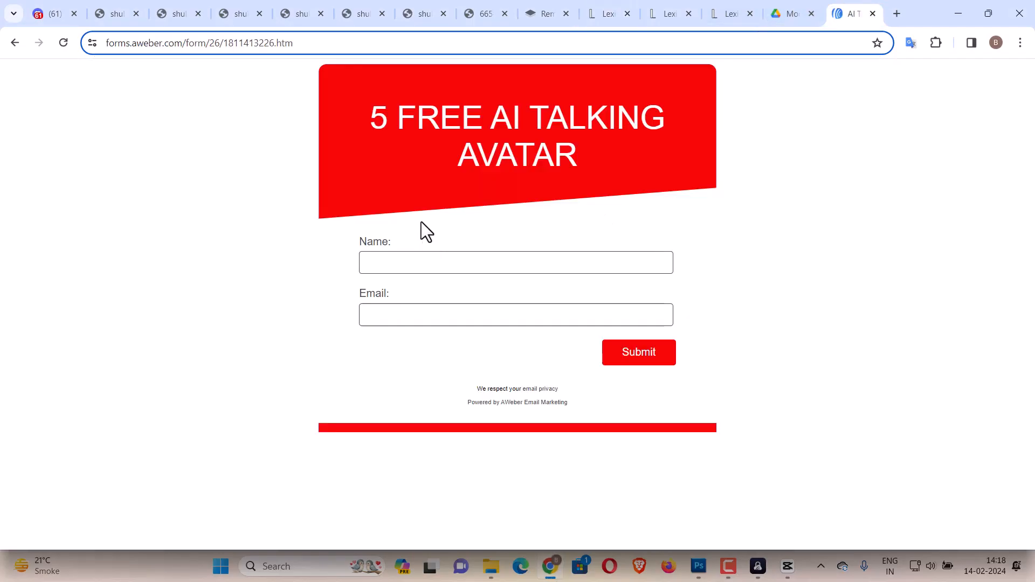
left_click(429, 268)
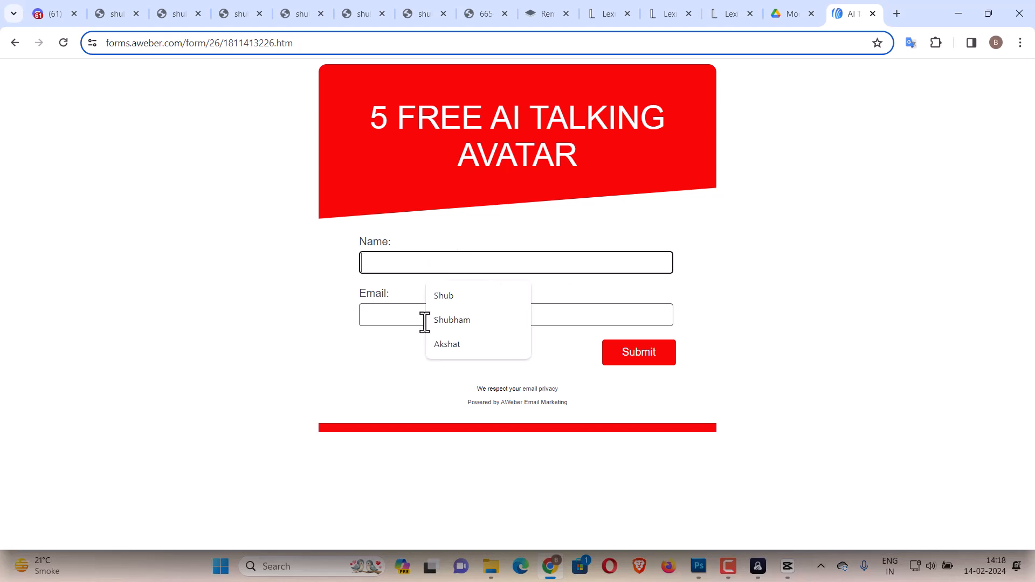
left_click(398, 321)
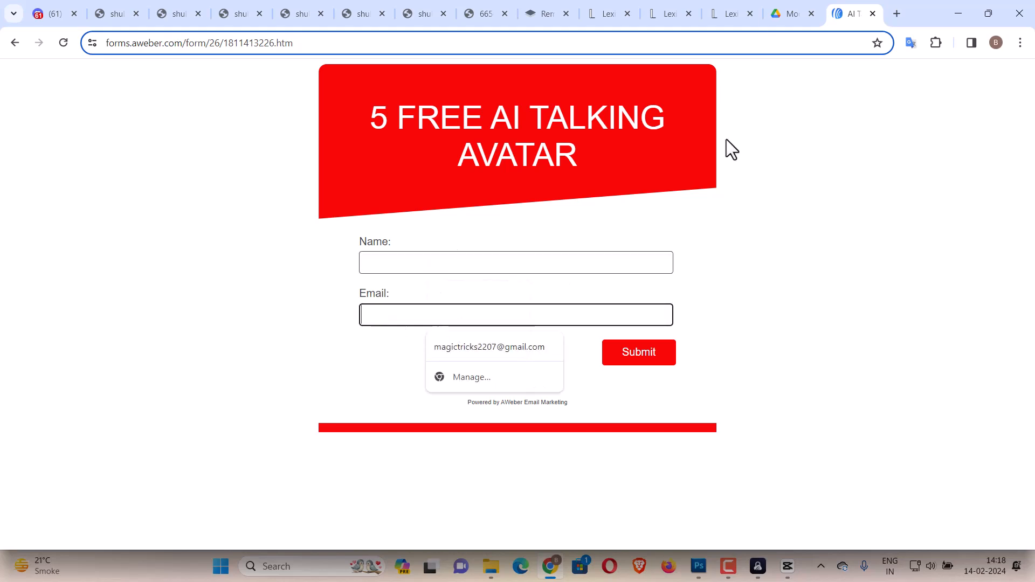
left_click(797, 6)
left_click(811, 15)
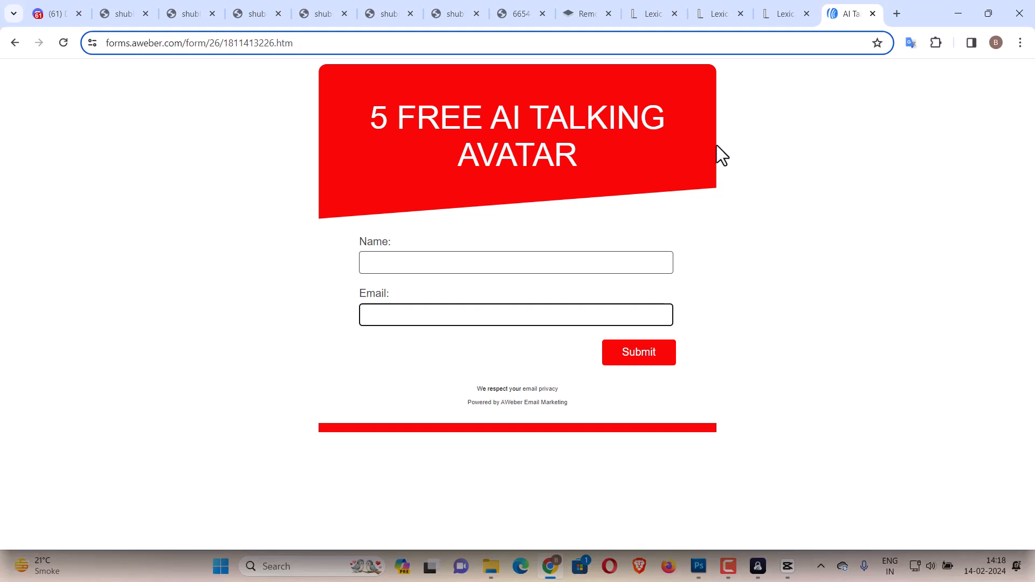
left_click(787, 566)
left_click(787, 570)
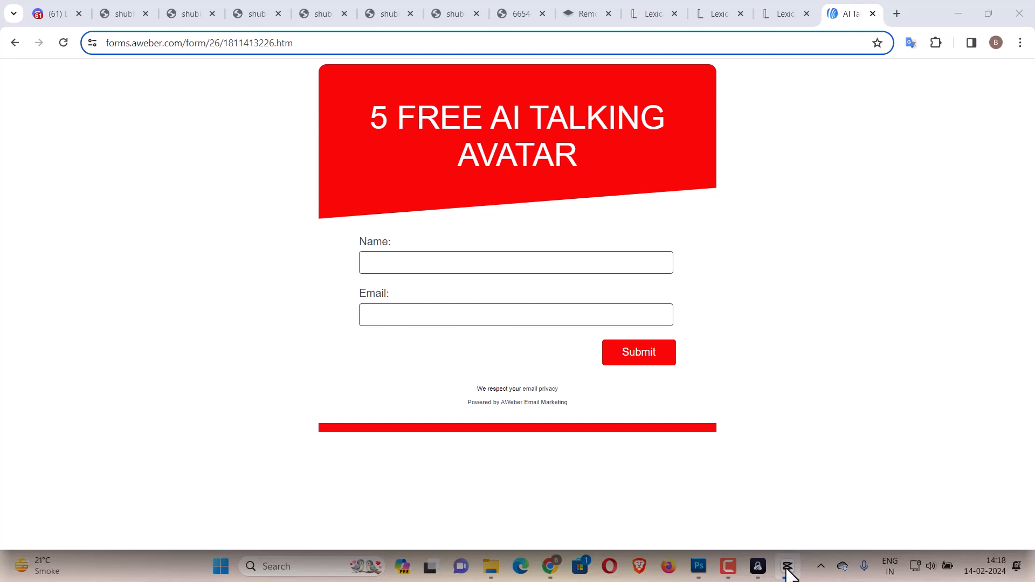
left_click(786, 571)
left_click(729, 567)
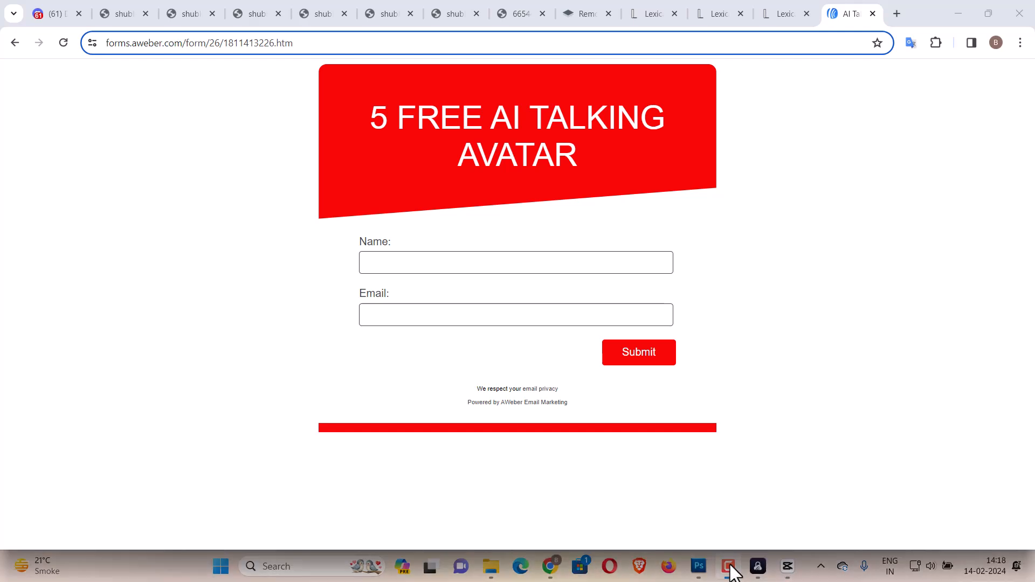